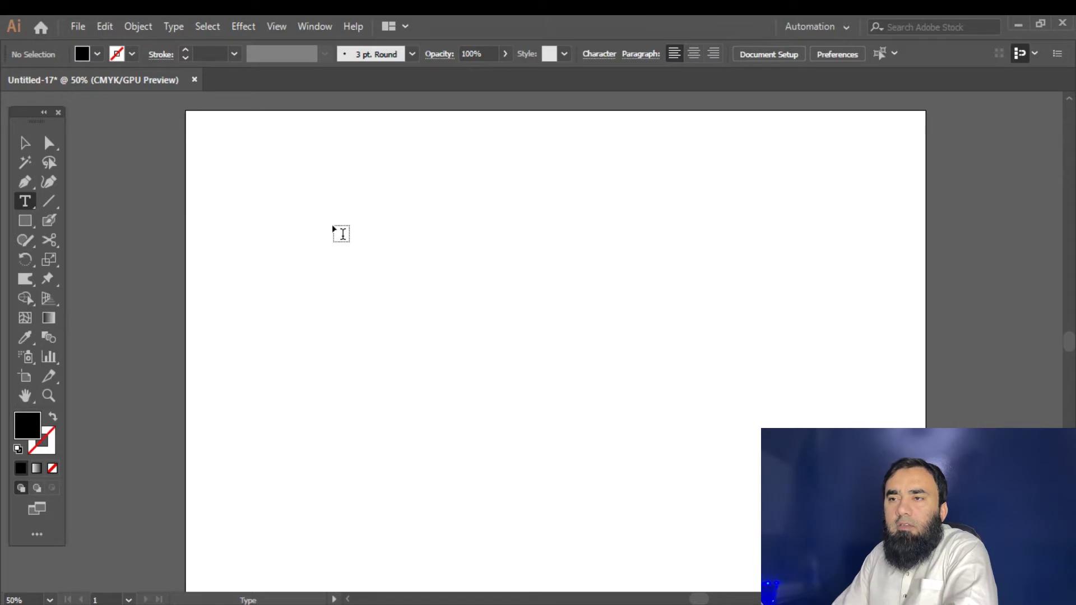
# Create a point text line reading "Skills are better than Strength" in the upper part of the artboard.
pyautogui.click(364, 217)
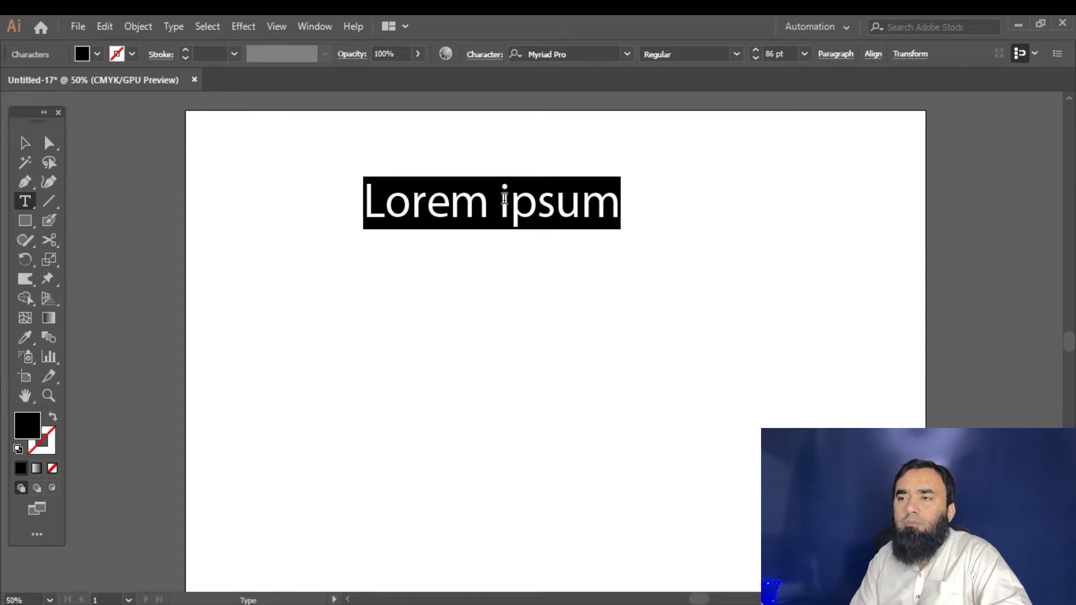
pyautogui.write('S')
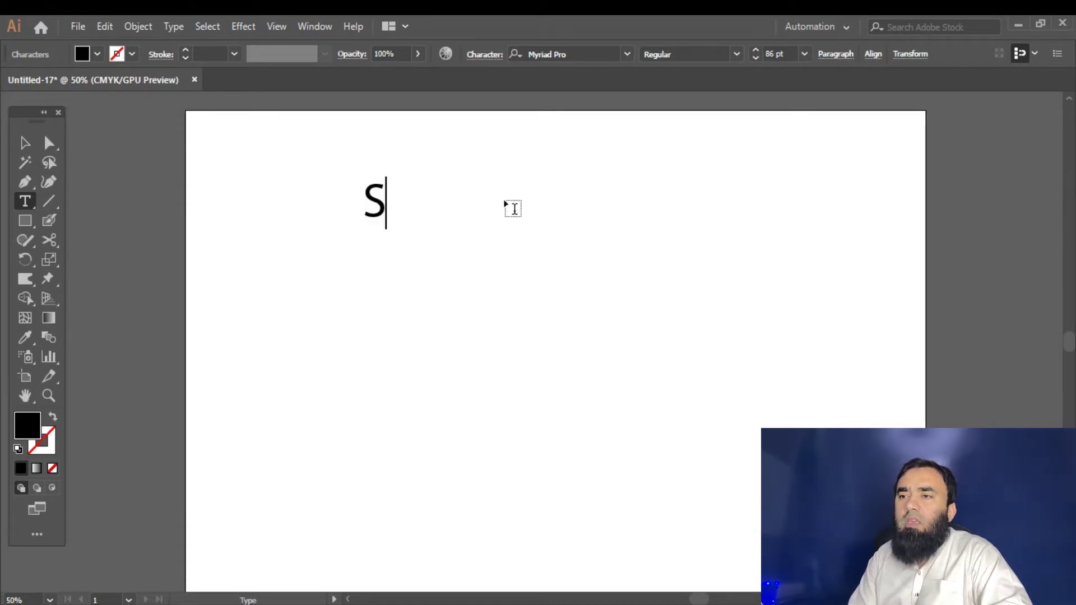
pyautogui.write('kills are ')
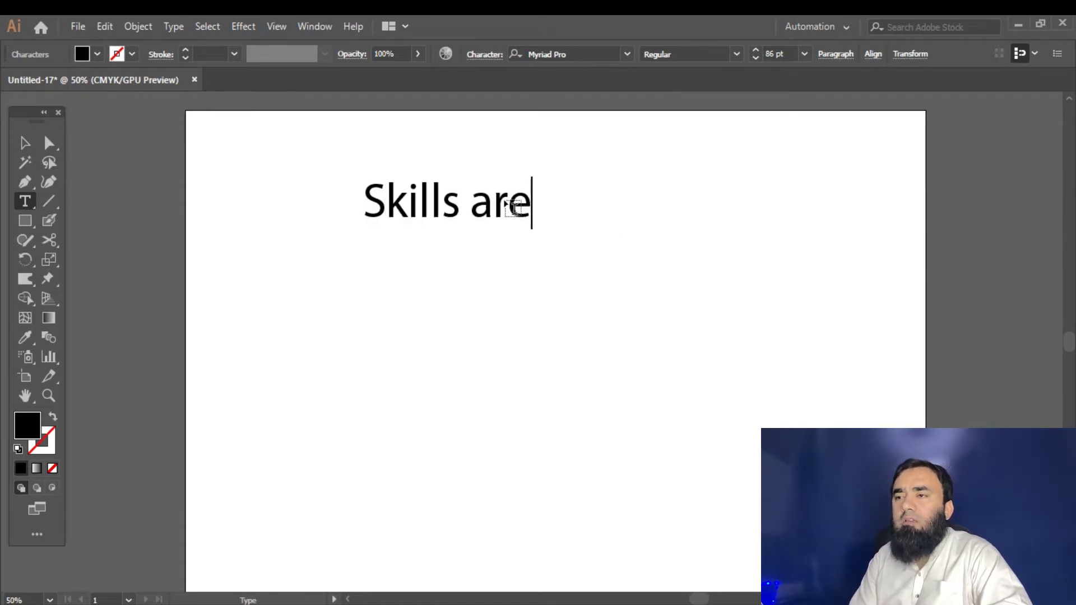
pyautogui.write('be')
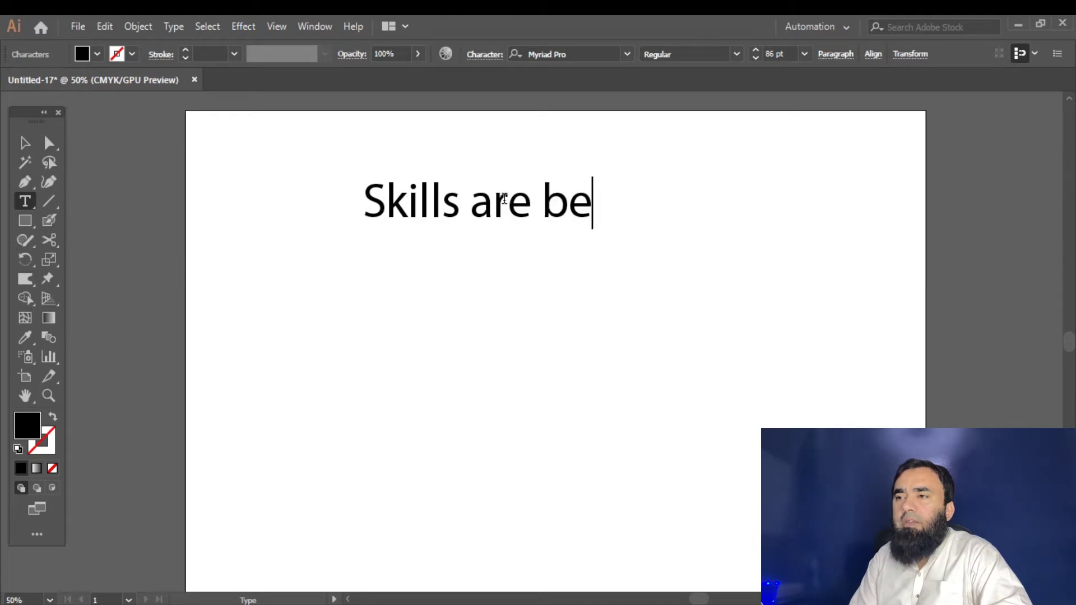
pyautogui.write('tter than')
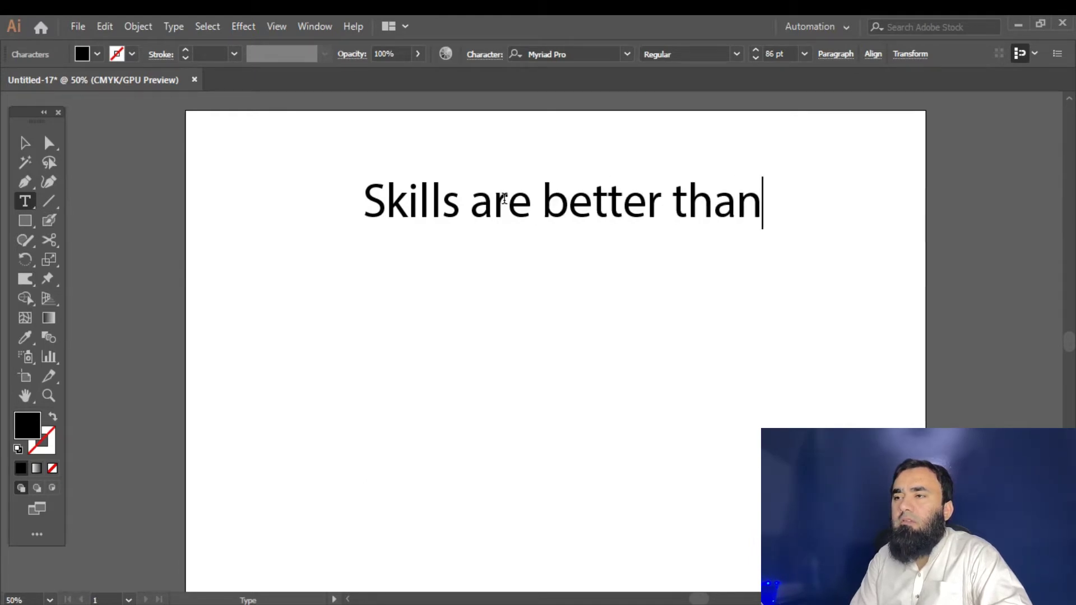
pyautogui.write(' Stre')
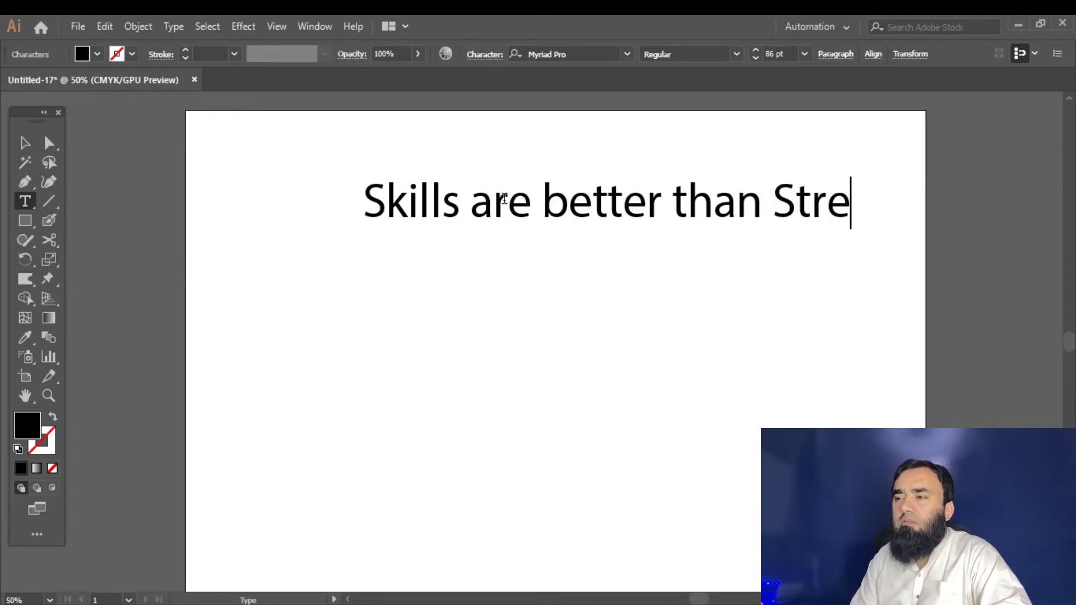
pyautogui.write('ngth')
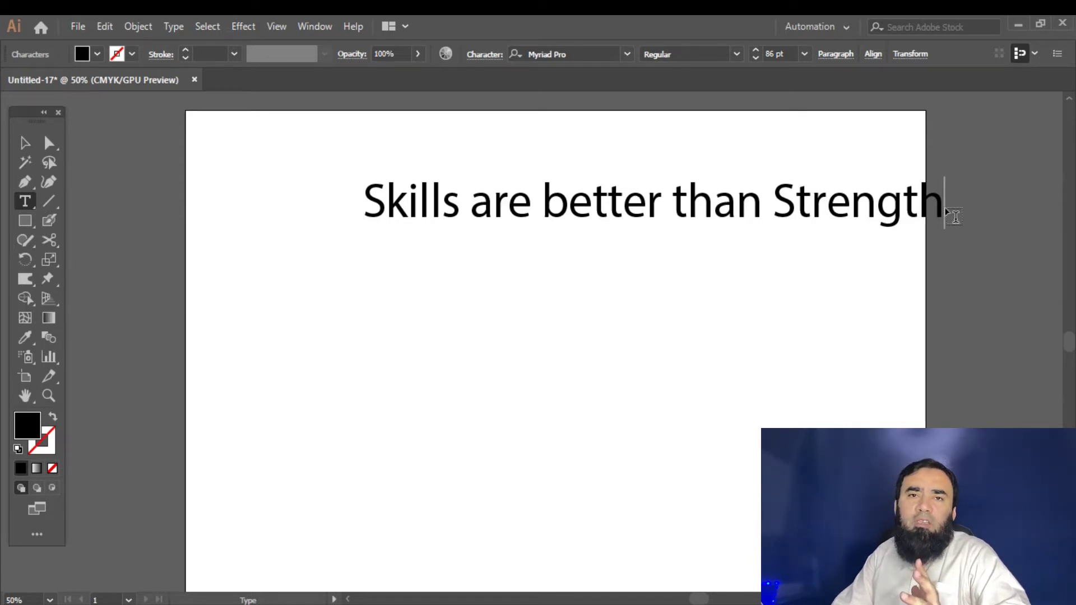
# Move the "Skills are better than Strength" text so the whole line fits within the artboard.
pyautogui.click(21, 149)
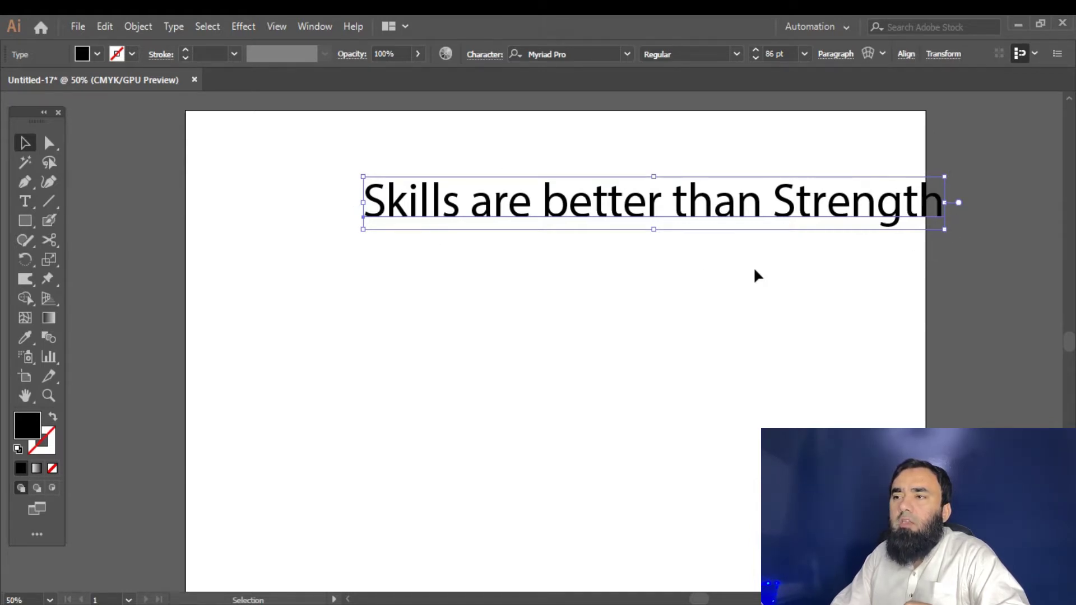
pyautogui.moveTo(681, 215); pyautogui.dragTo(590, 215)
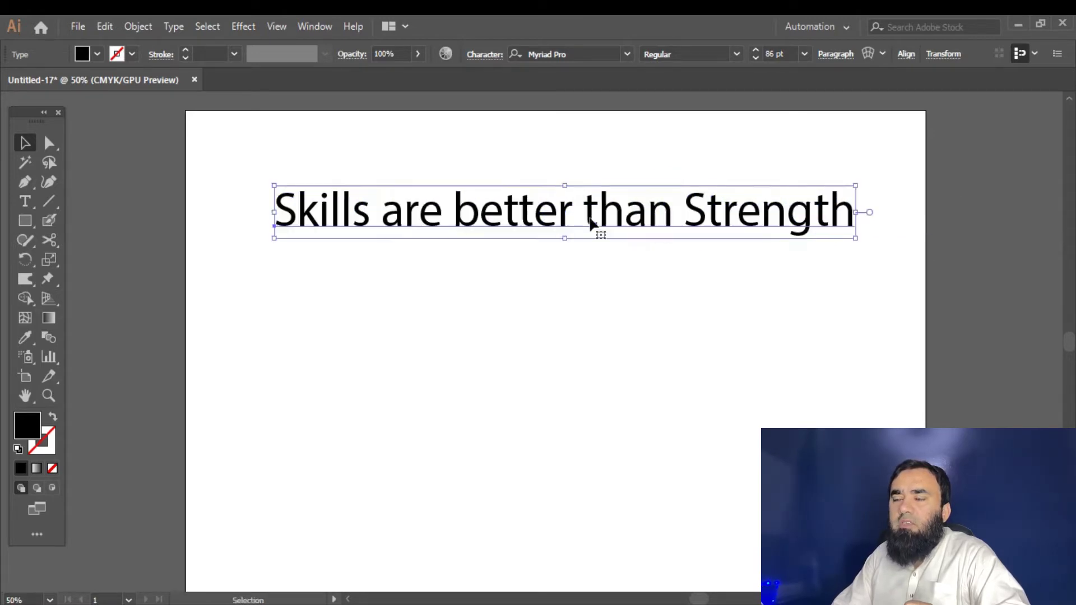
pyautogui.scroll(-1, 586, 253)
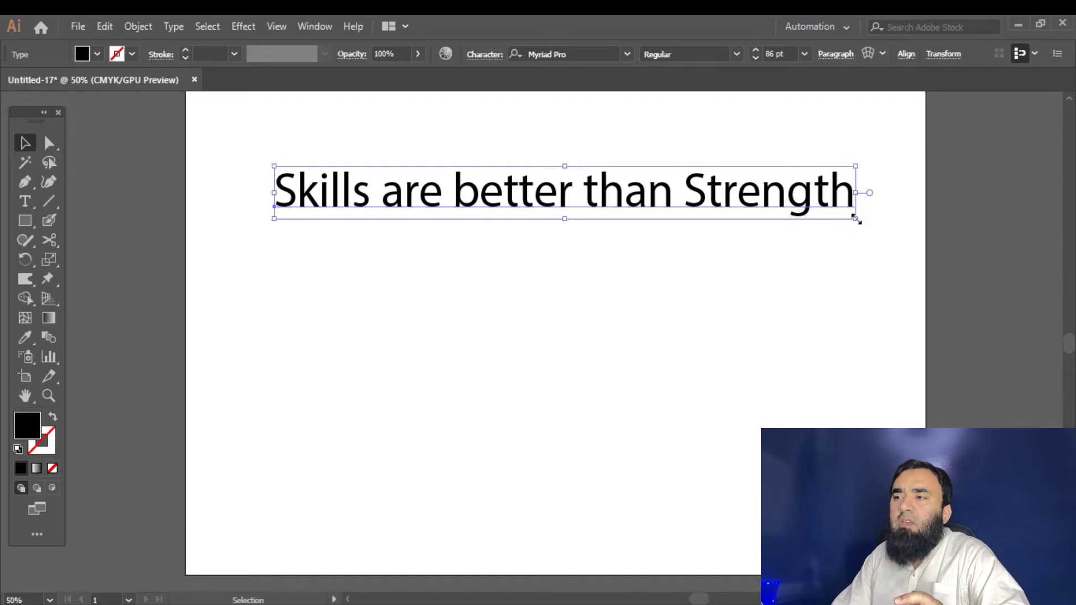
# Try stretching the text disproportionately from its lower-right corner, and undo the distortion.
pyautogui.moveTo(857, 220); pyautogui.dragTo(909, 305)
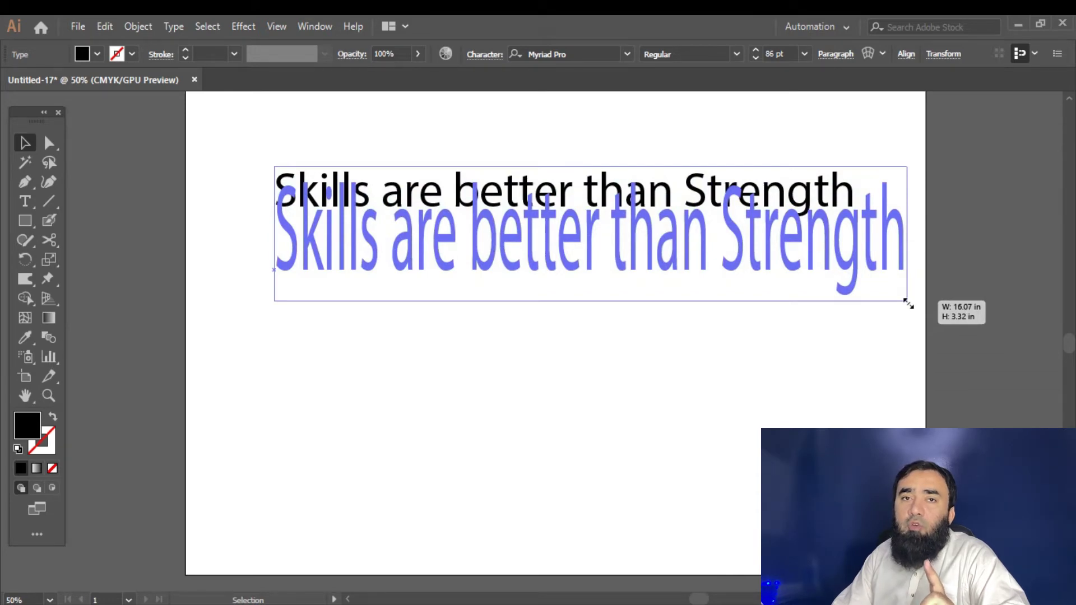
pyautogui.moveTo(909, 305); pyautogui.dragTo(910, 306)
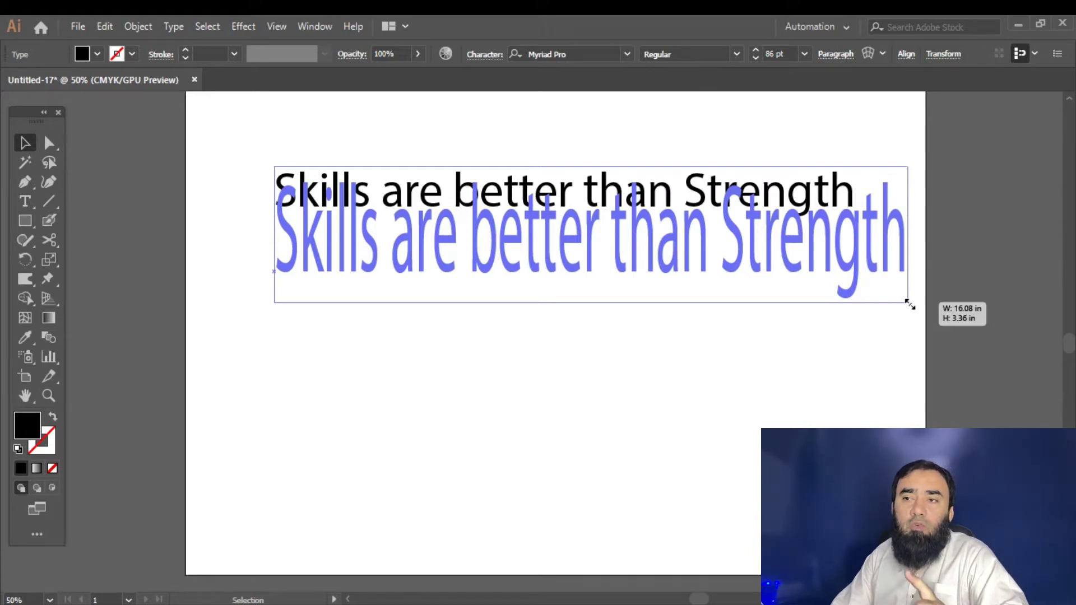
pyautogui.moveTo(909, 304); pyautogui.dragTo(918, 338)
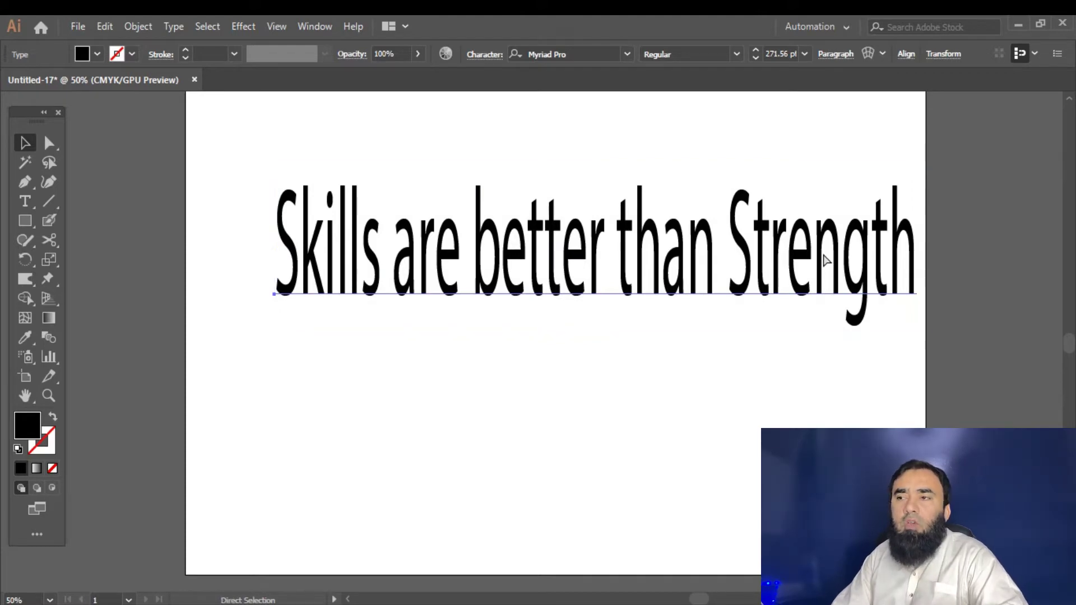
pyautogui.hotkey('ctrl', 'z')
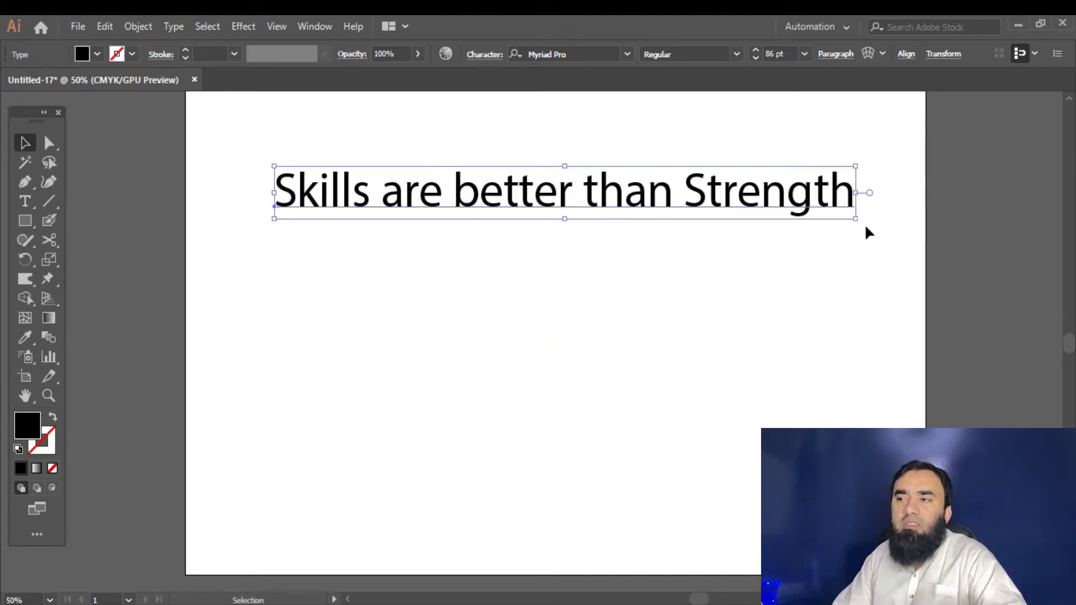
# Scale the text down proportionally to about 65 pt and shift it slightly sideways on the artboard.
pyautogui.moveTo(858, 219); pyautogui.dragTo(470, 261)
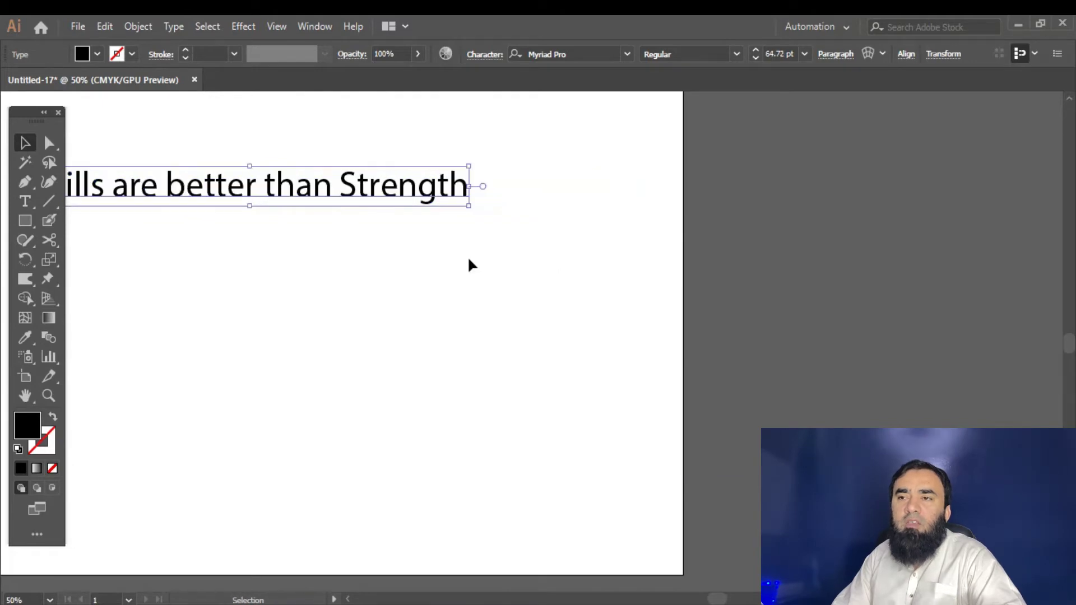
pyautogui.hscroll(-3, 469, 260)
pyautogui.moveTo(515, 191); pyautogui.dragTo(542, 190)
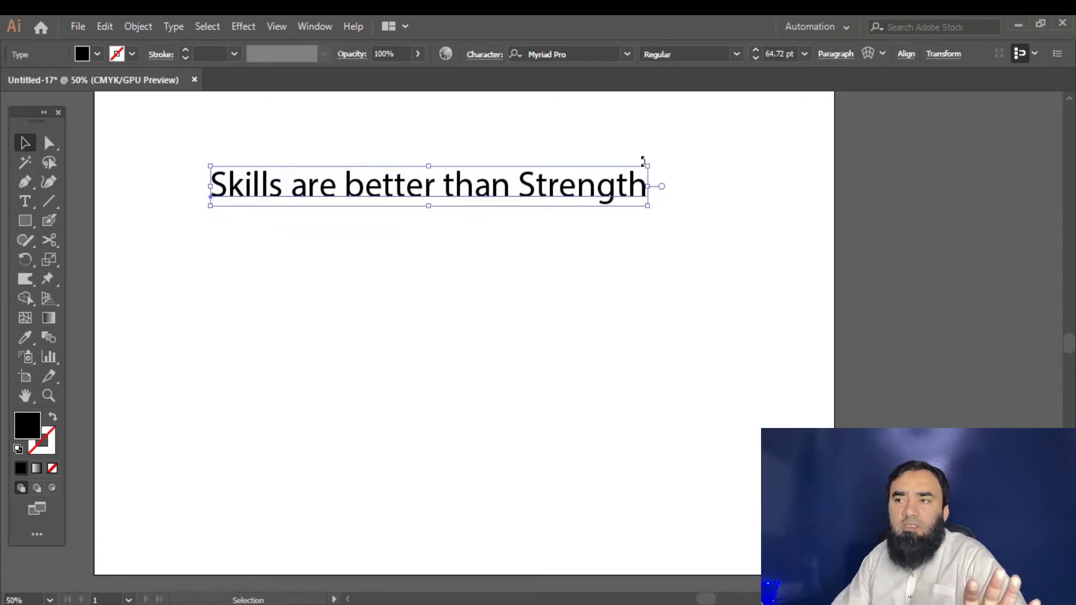
pyautogui.scroll(1, 660, 192)
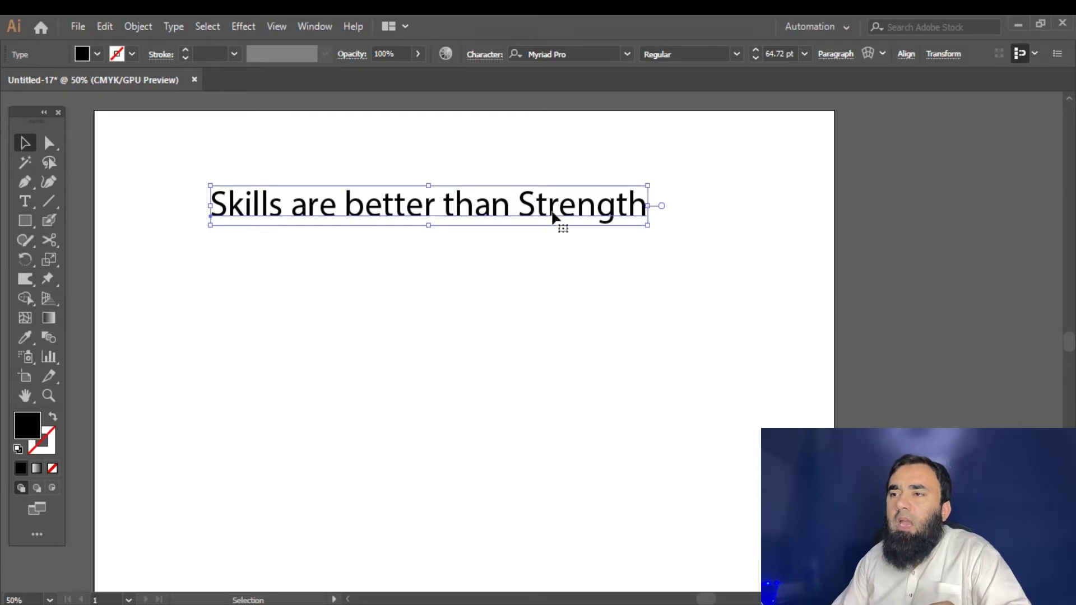
pyautogui.moveTo(471, 217)
pyautogui.mouseDown()
pyautogui.moveTo(481, 230)
pyautogui.moveTo(486, 218)
pyautogui.mouseUp()
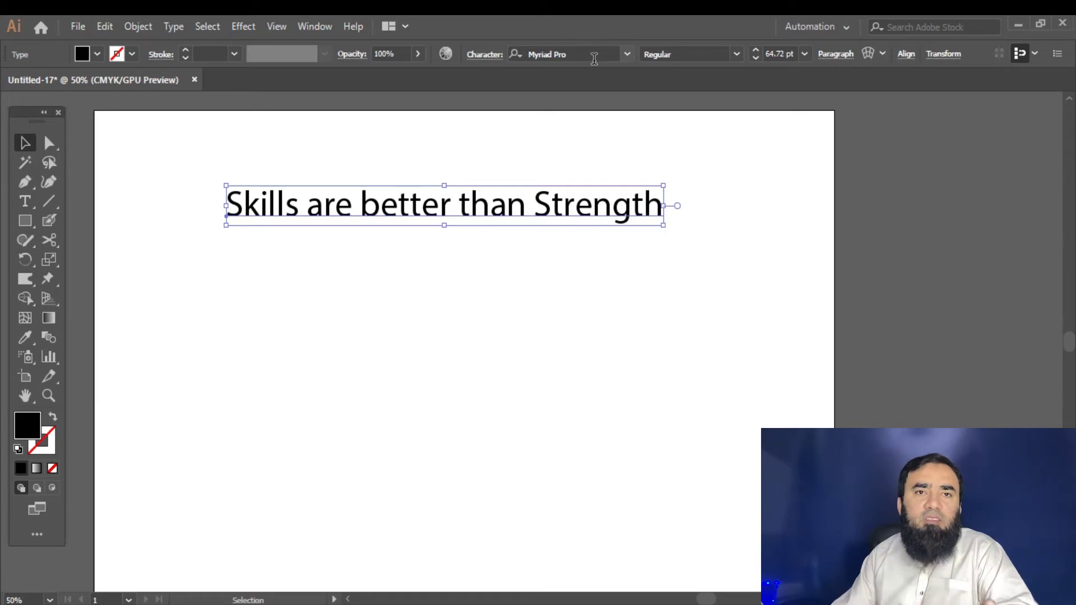
# Preview the selected text in various installed fonts and choose Myriad Pro.
pyautogui.click(625, 56)
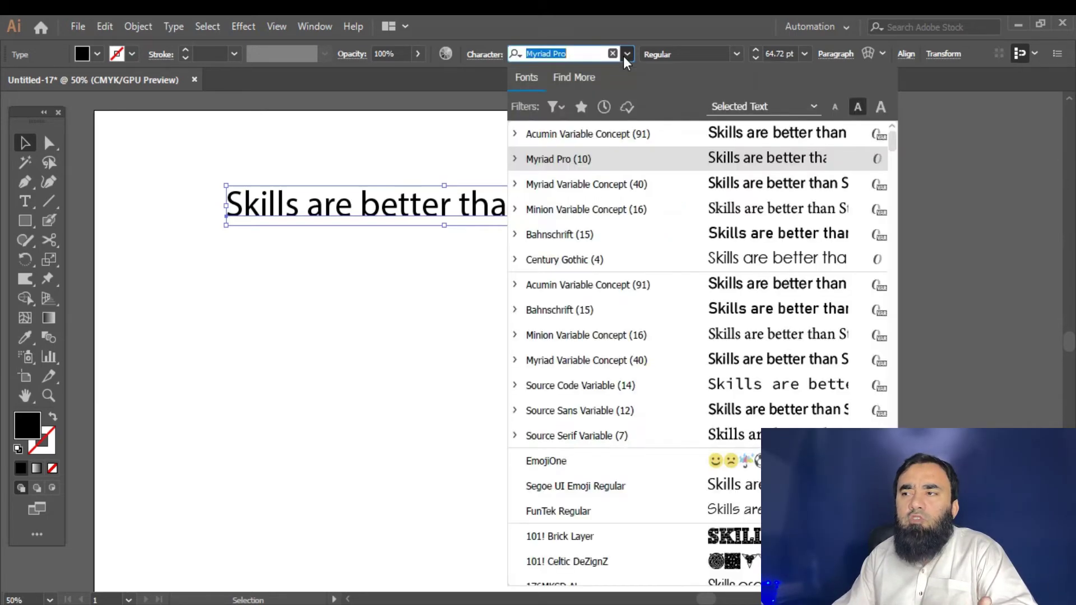
pyautogui.scroll(-7, 624, 184)
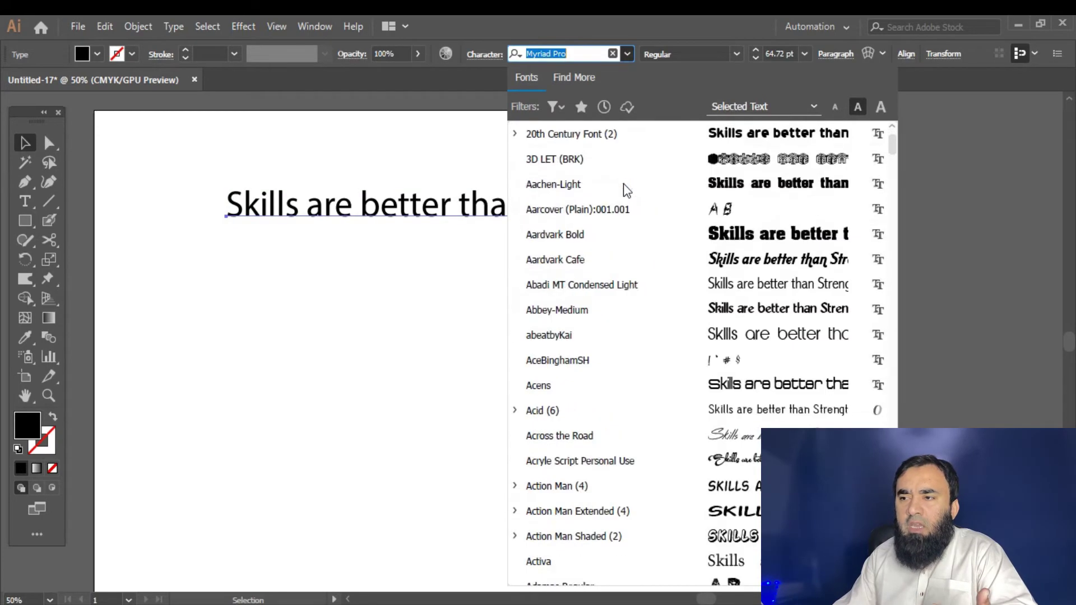
pyautogui.scroll(-8, 623, 183)
pyautogui.scroll(9, 623, 183)
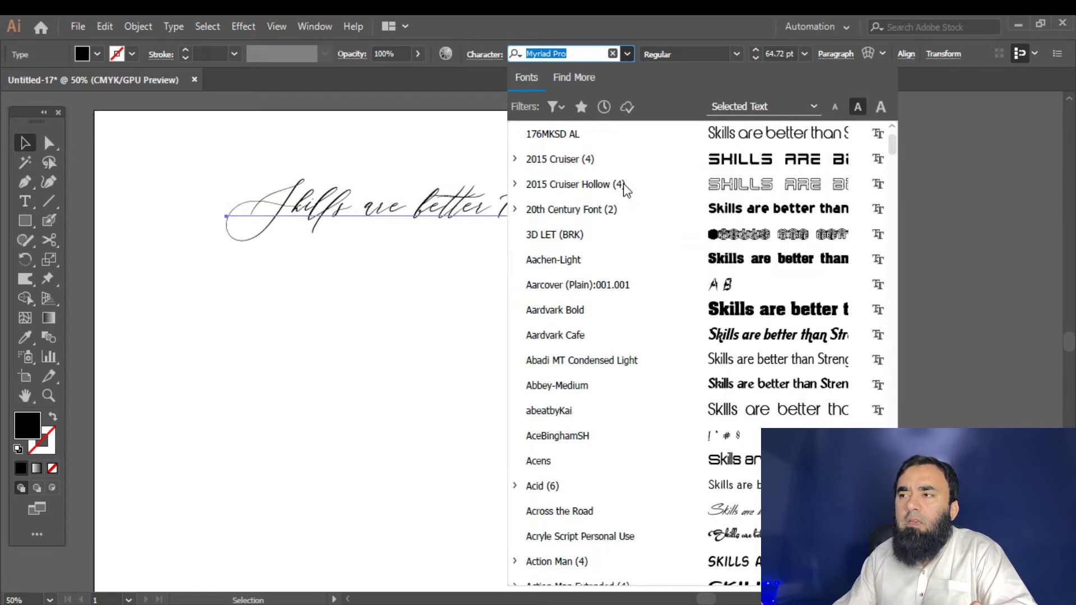
pyautogui.scroll(2, 623, 183)
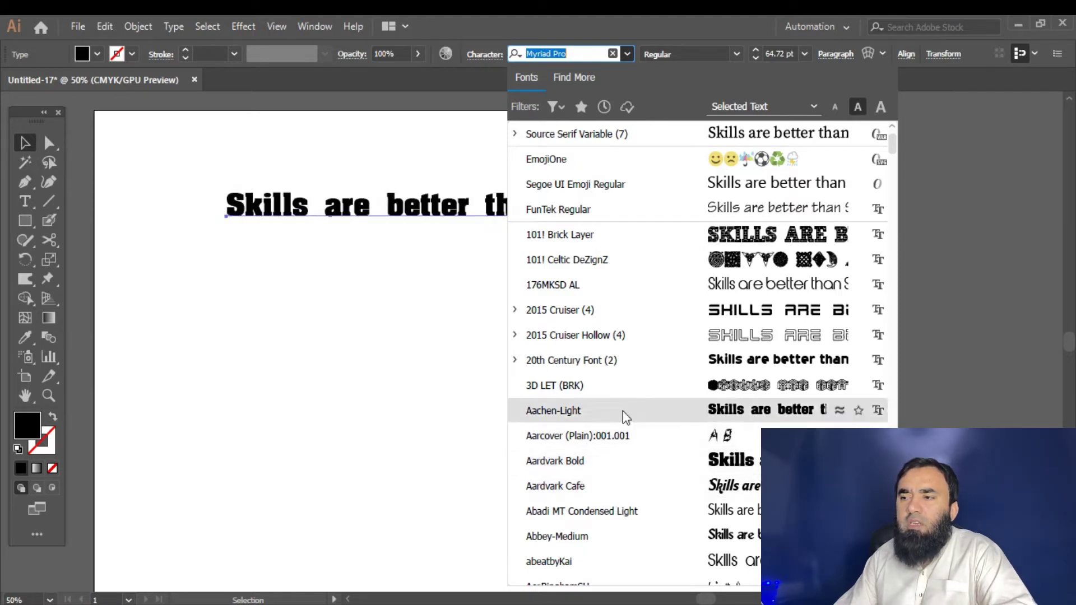
pyautogui.scroll(-5, 624, 414)
pyautogui.scroll(-4, 624, 414)
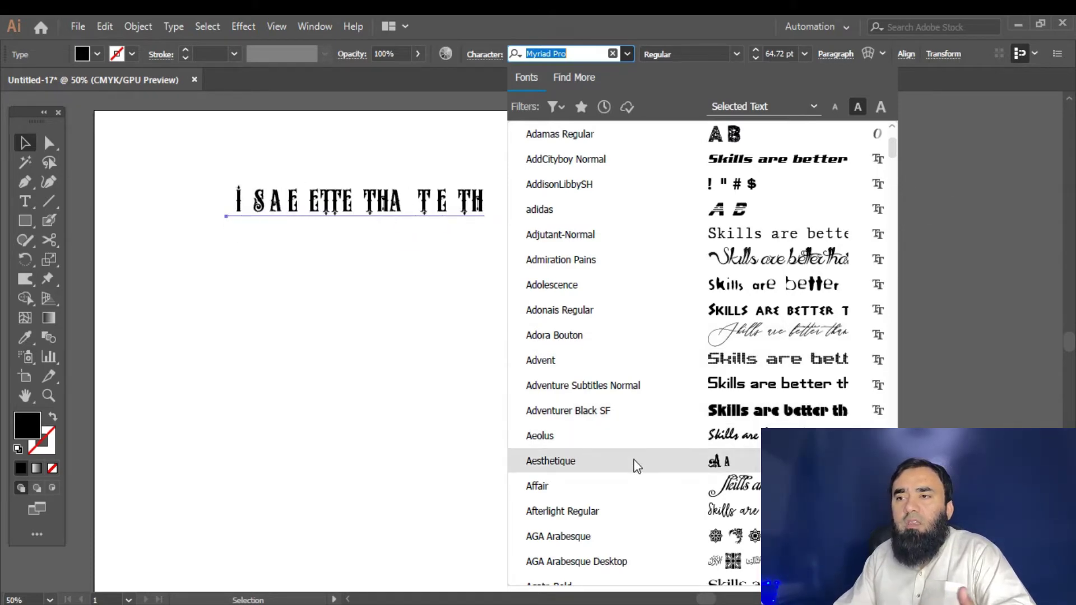
pyautogui.scroll(-3, 635, 466)
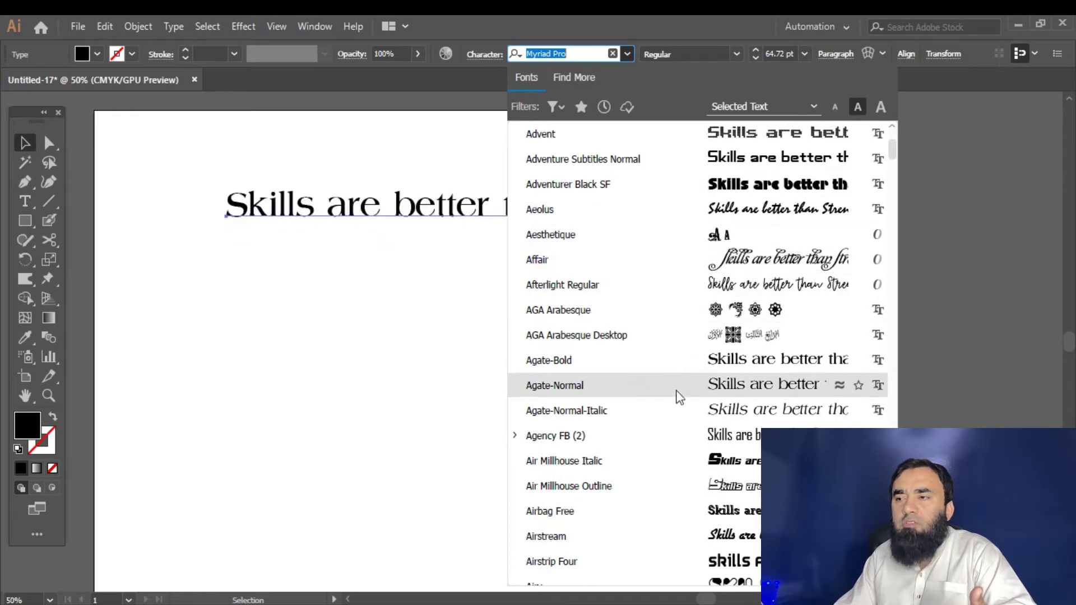
pyautogui.scroll(5, 678, 401)
pyautogui.scroll(6, 678, 399)
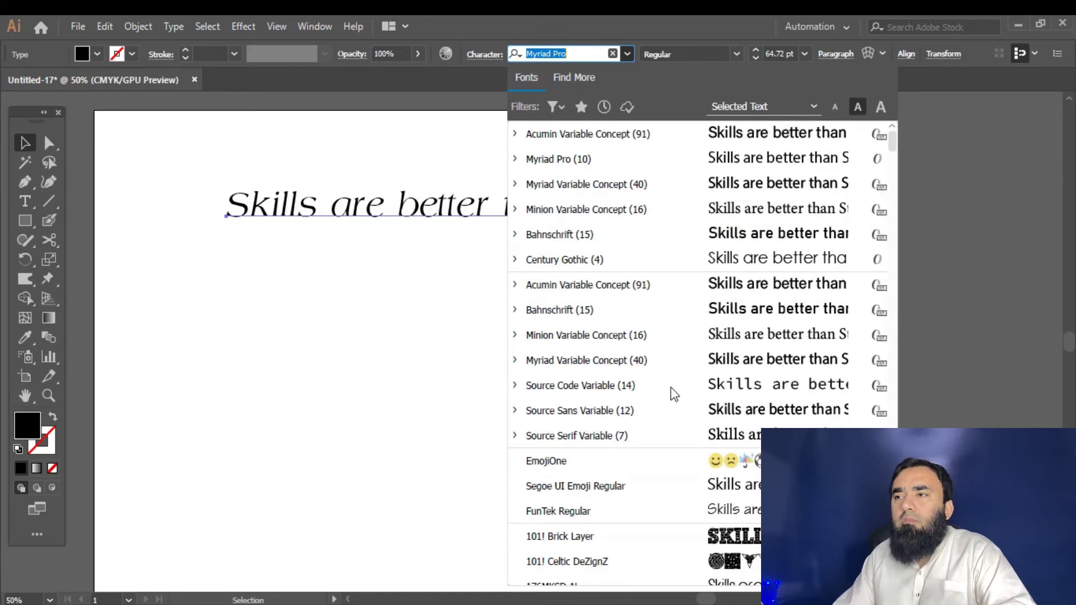
pyautogui.click(727, 160)
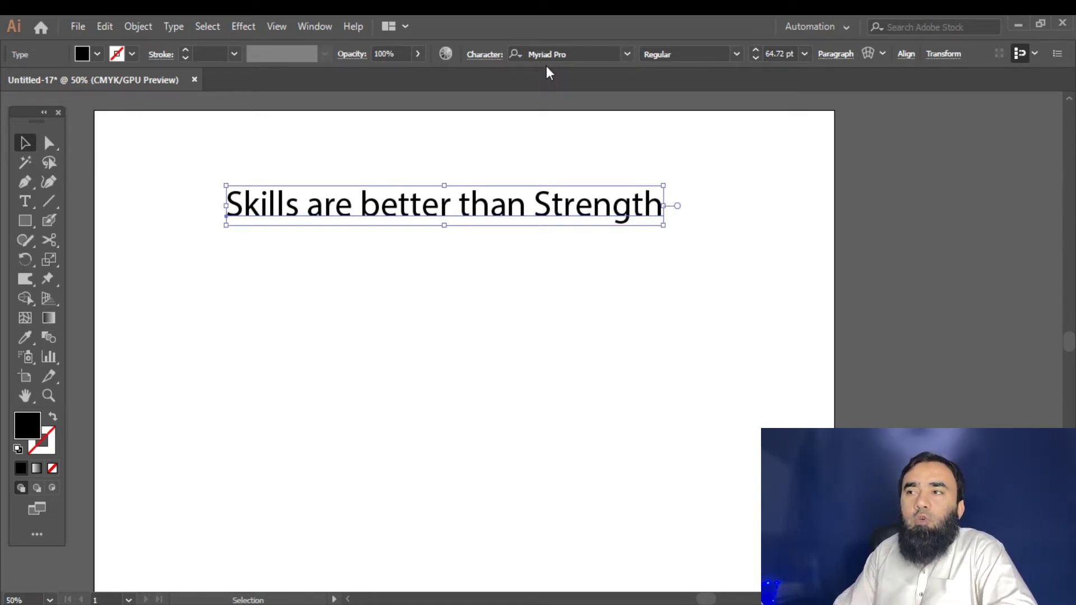
# Set the text's font style to Bold and its size to 48 pt.
pyautogui.click(736, 54)
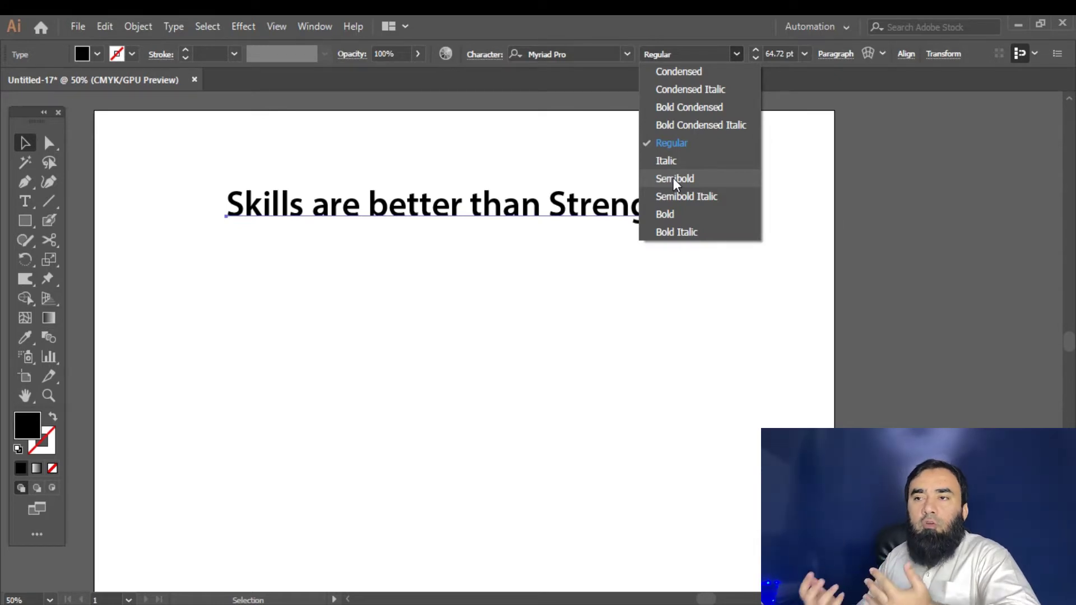
pyautogui.click(679, 212)
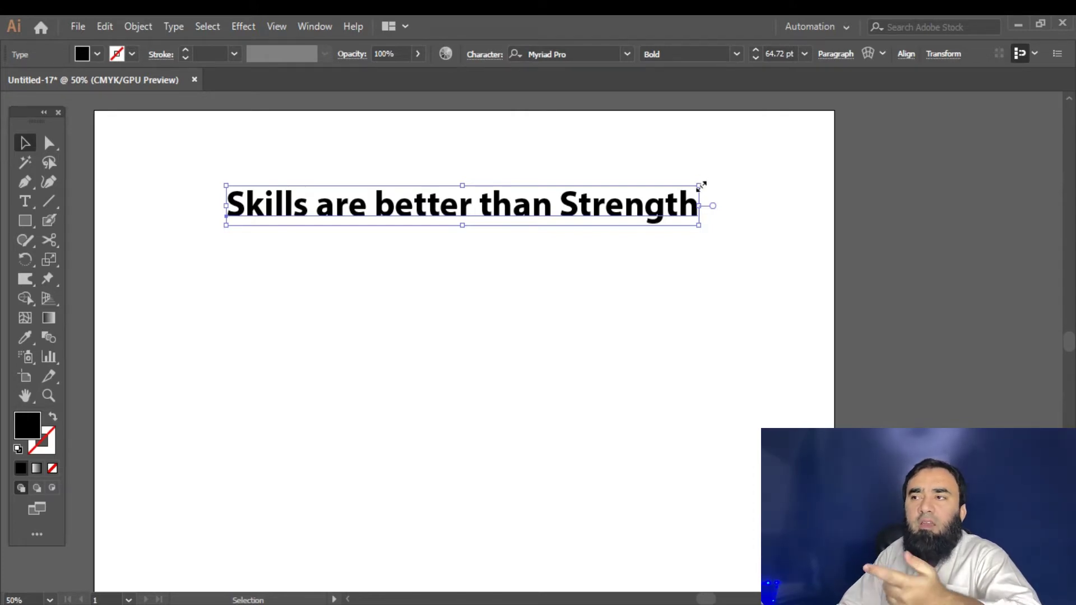
pyautogui.click(804, 54)
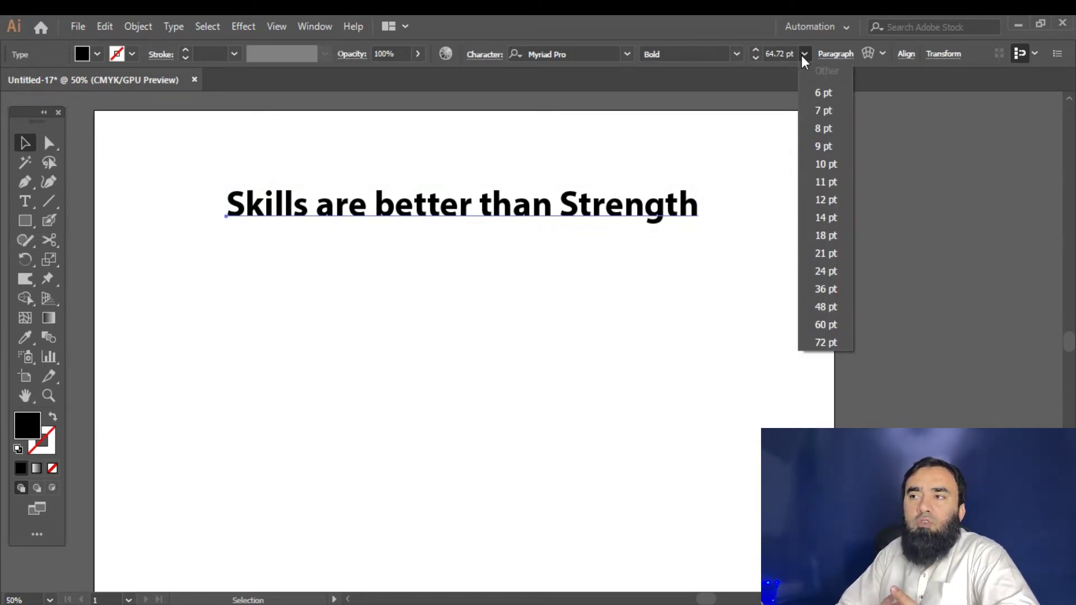
pyautogui.click(833, 309)
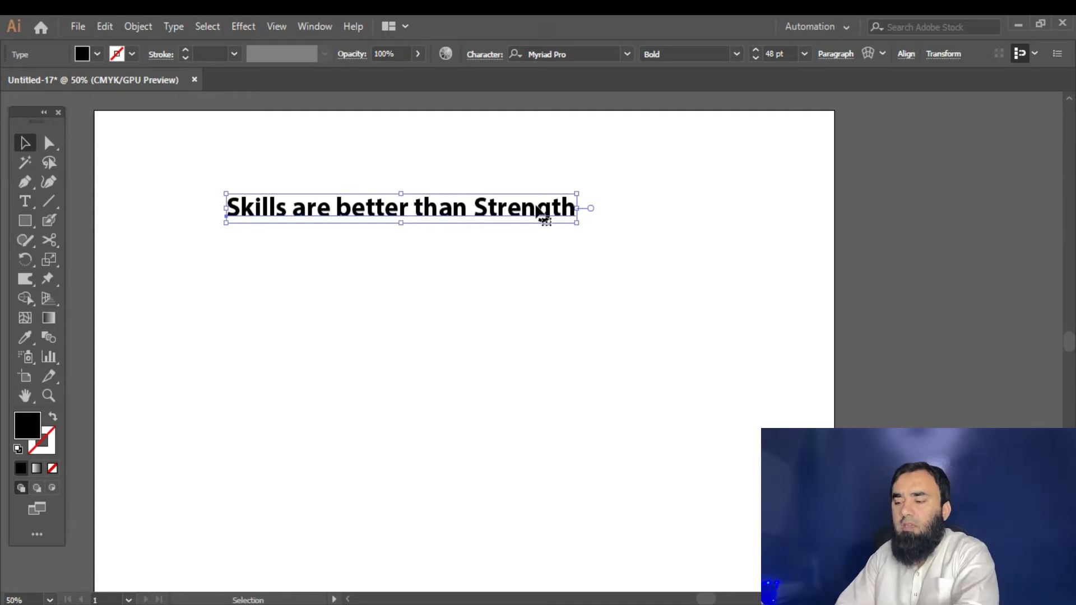
# Delete the "Skills are better than Strength" text from the artboard.
pyautogui.press('Delete')
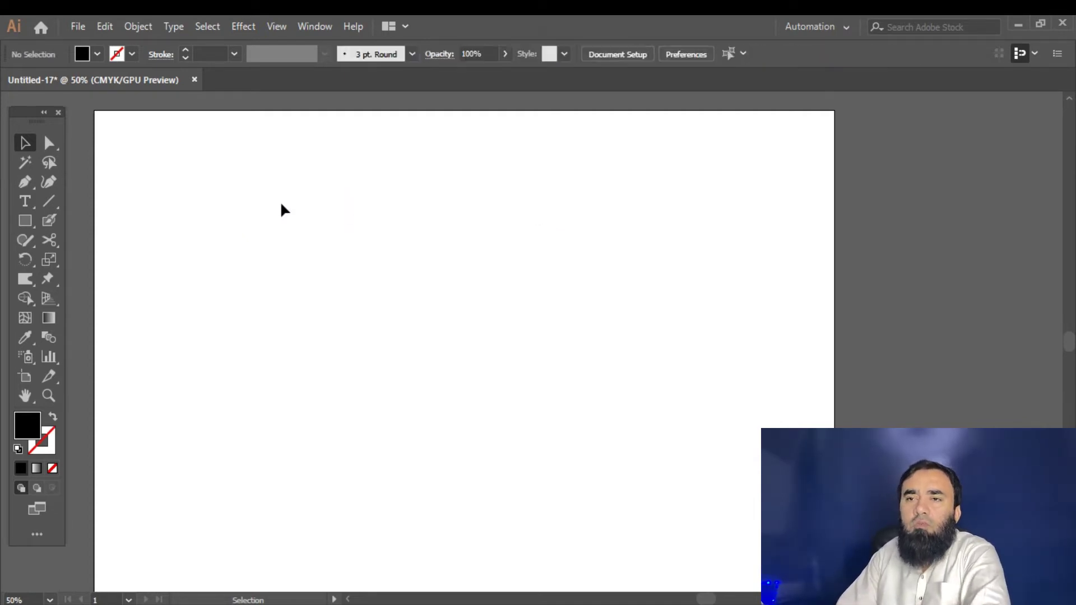
# Enter three lines of random filler as new point text with manual line breaks, and clear all of it.
pyautogui.click(22, 205)
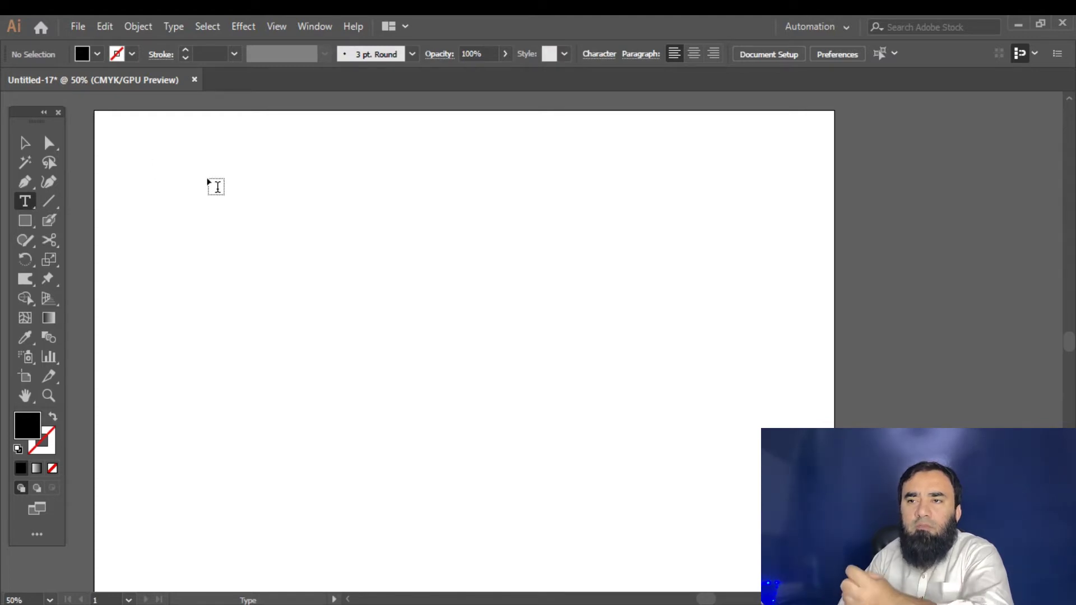
pyautogui.click(217, 187)
pyautogui.write('adjfkdsaljfdjfdajfkdsljfajfkljaskfdjkasjfskdlfjdsklajfdskljfkldajfds')
pyautogui.press('Return')
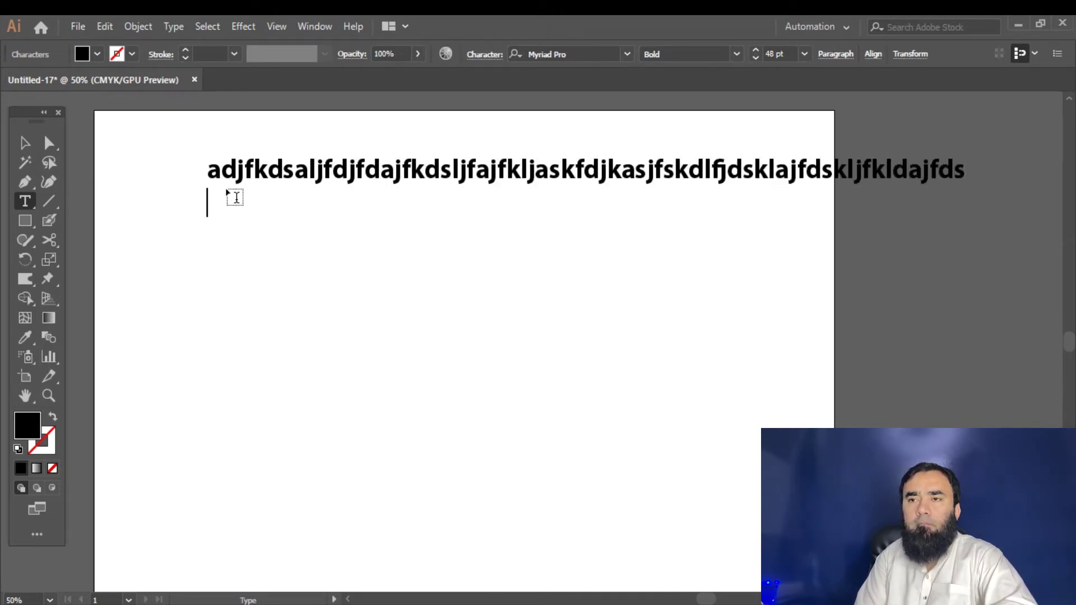
pyautogui.write('dsafjdskjafdklsjafdsakfjad')
pyautogui.press('Return')
pyautogui.write('dafdsjafkljdsakfja')
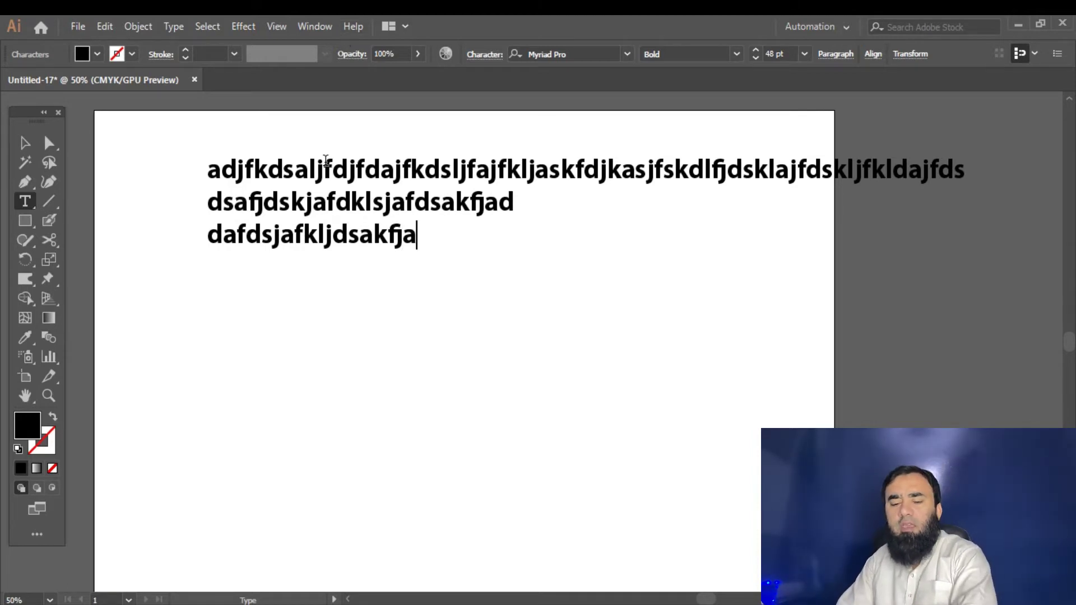
pyautogui.hotkey('ctrl', 'a')
pyautogui.press('BackSpace')
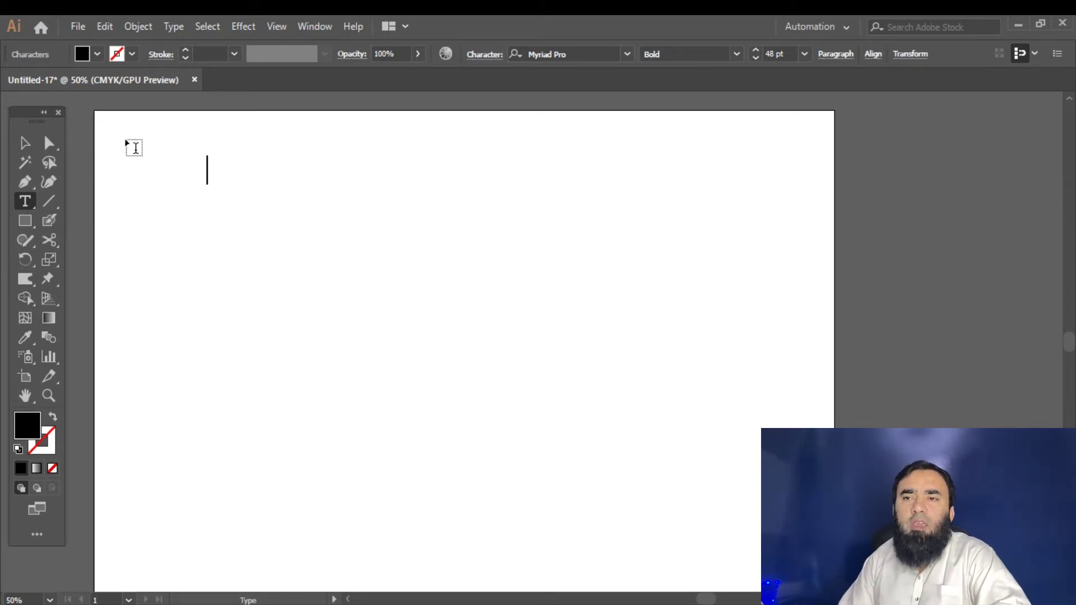
# Delete the emptied text object and draw an area type box about 17.9 × 6.72 in across the upper artboard.
pyautogui.click(27, 150)
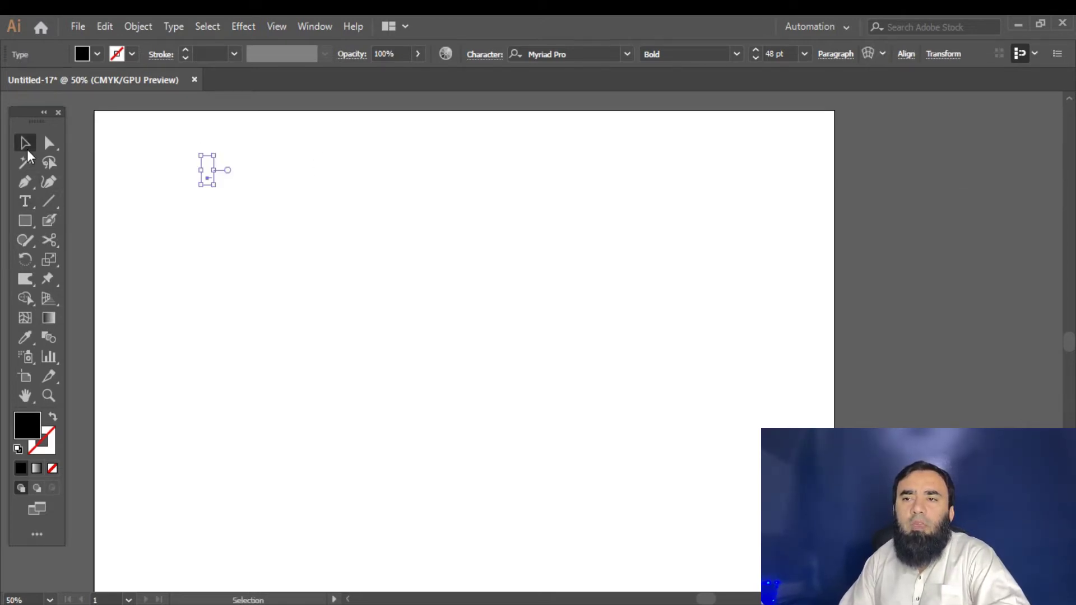
pyautogui.press('Delete')
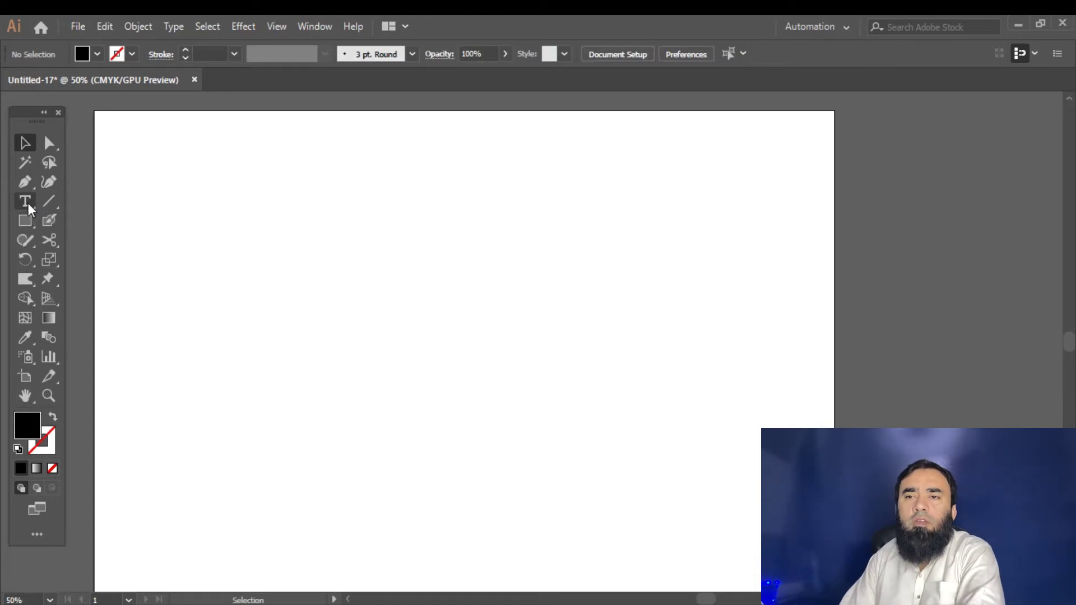
pyautogui.click(28, 203)
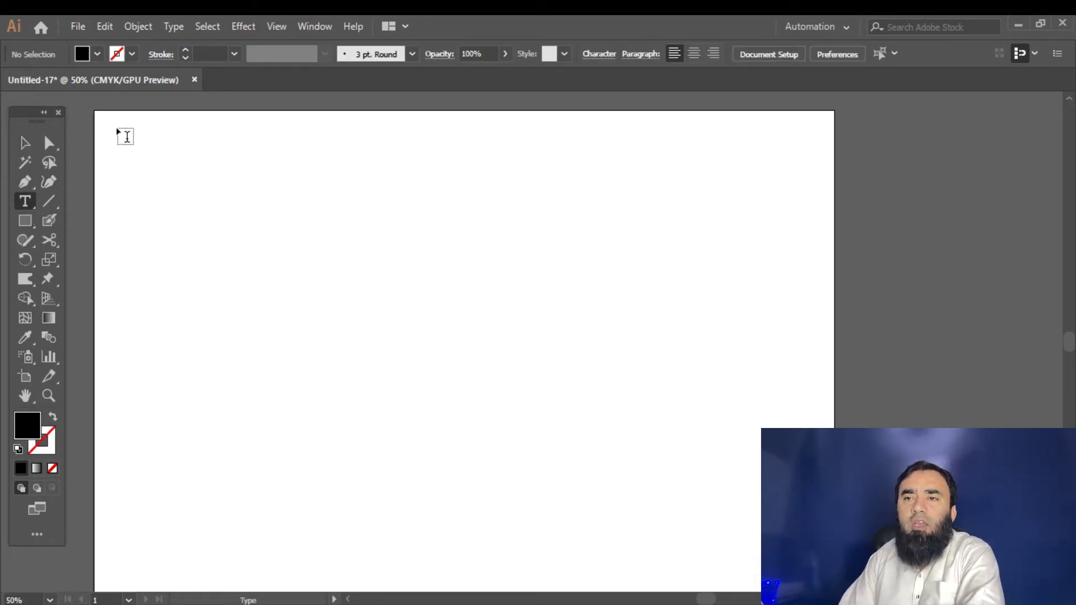
pyautogui.moveTo(130, 133); pyautogui.dragTo(833, 405)
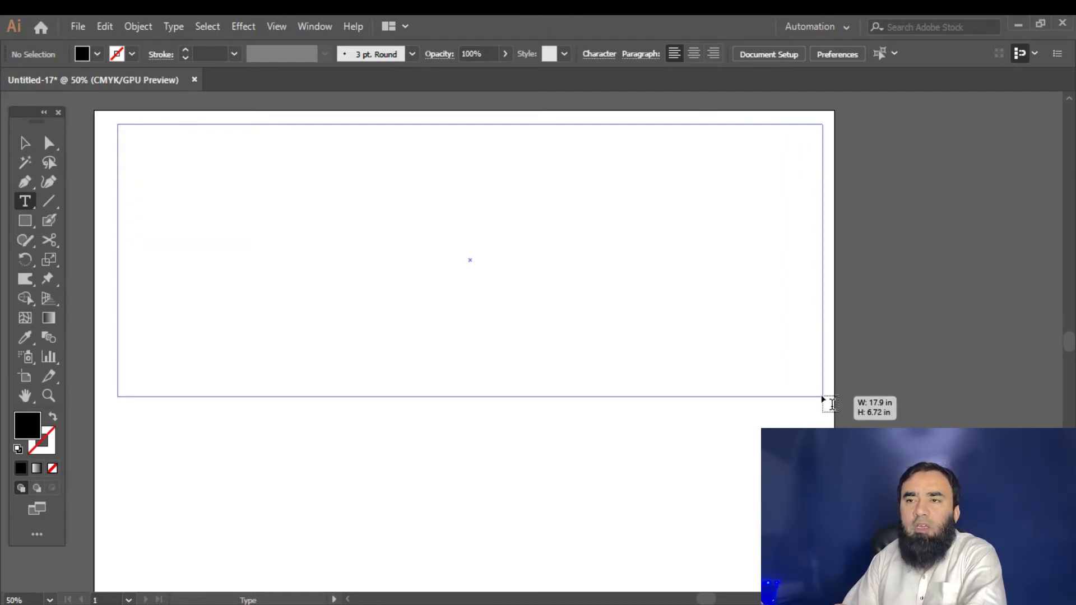
pyautogui.moveTo(833, 405); pyautogui.dragTo(833, 405)
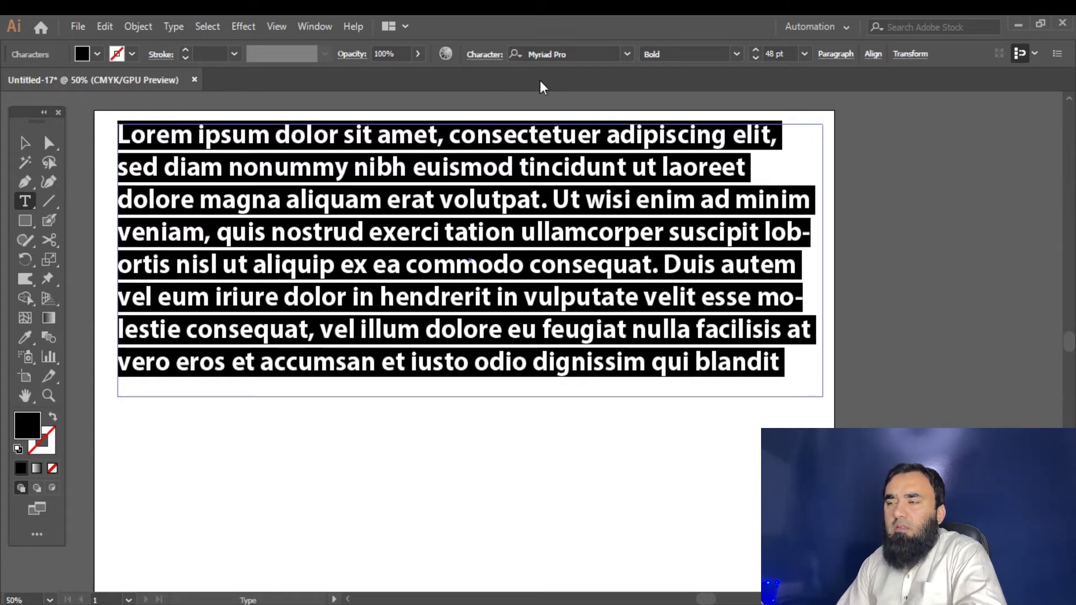
# Raise the leading of the selected placeholder paragraph to 80 pt.
pyautogui.click(486, 56)
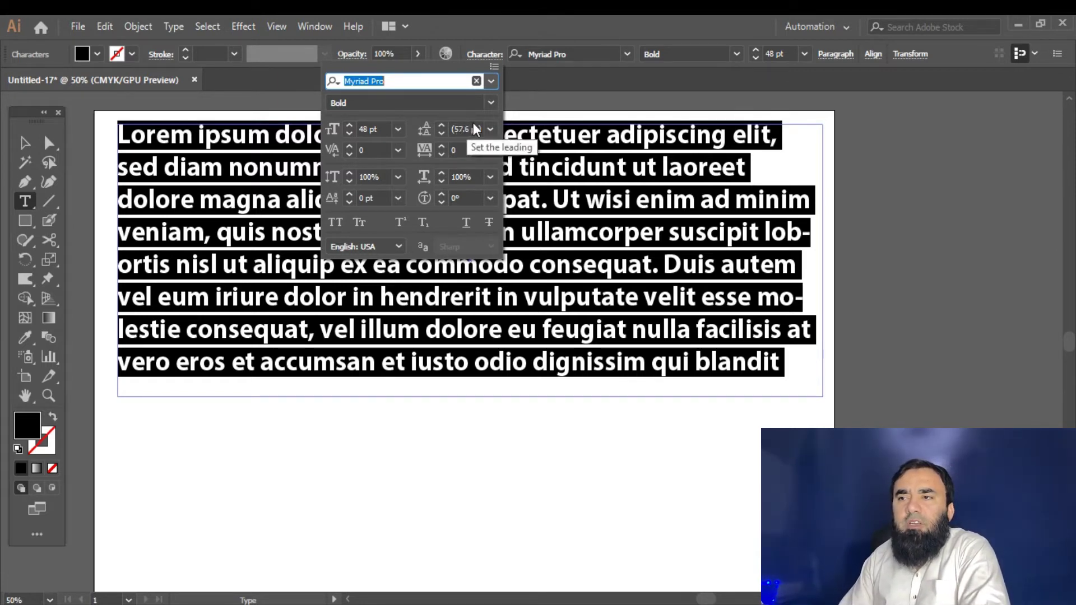
pyautogui.click(442, 125)
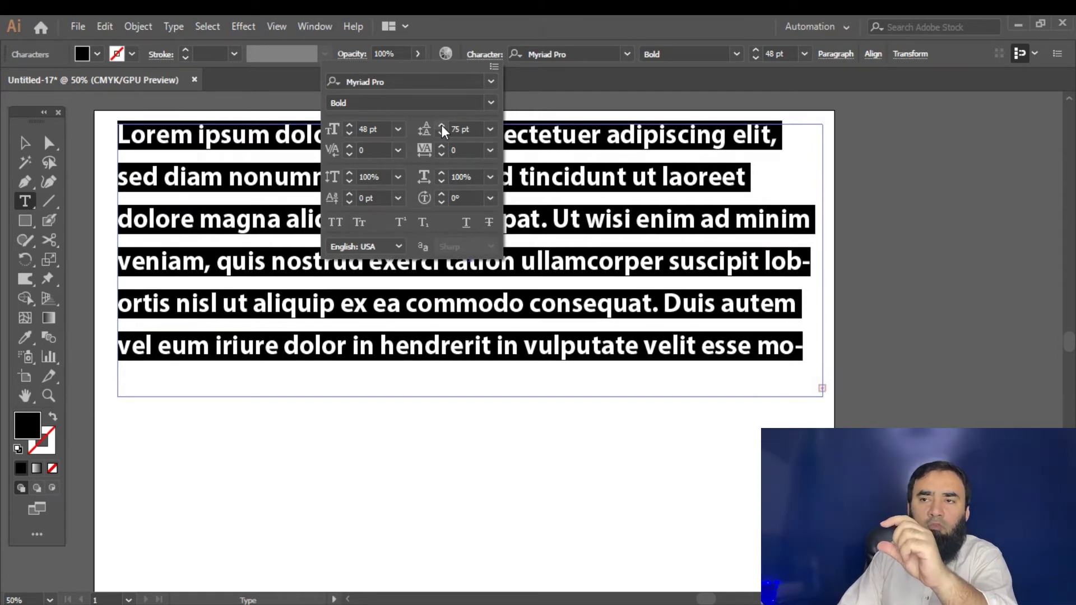
pyautogui.click(441, 125)
pyautogui.click(442, 126)
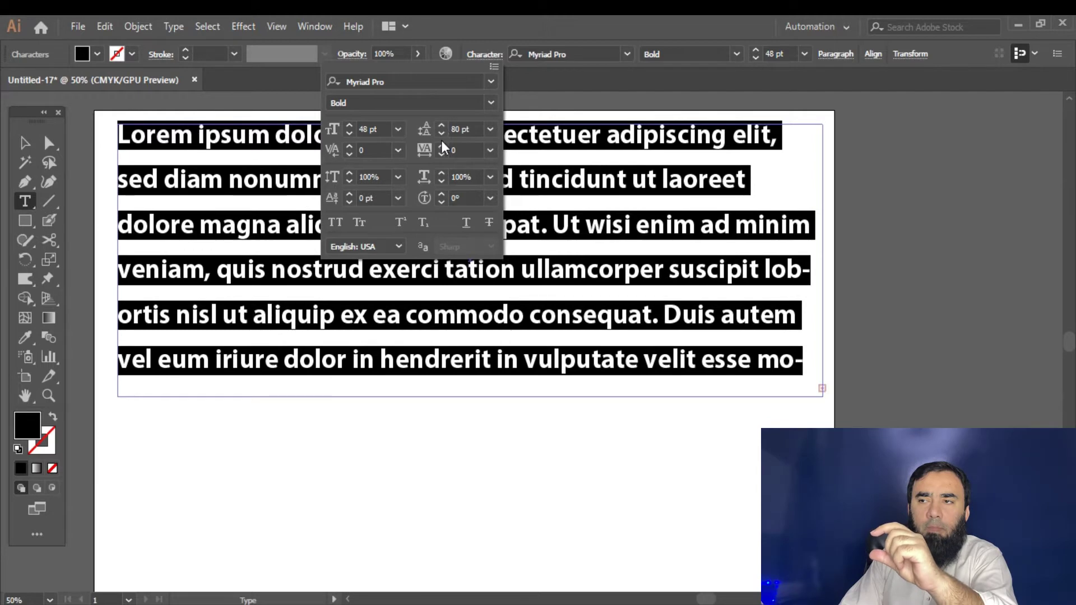
# Tighten the leading of the selected placeholder paragraph to 48 pt.
pyautogui.click(441, 134)
pyautogui.click(441, 133)
pyautogui.click(441, 134)
pyautogui.click(442, 133)
pyautogui.click(442, 133)
pyautogui.click(442, 133)
pyautogui.click(442, 133)
pyautogui.click(441, 133)
pyautogui.click(442, 133)
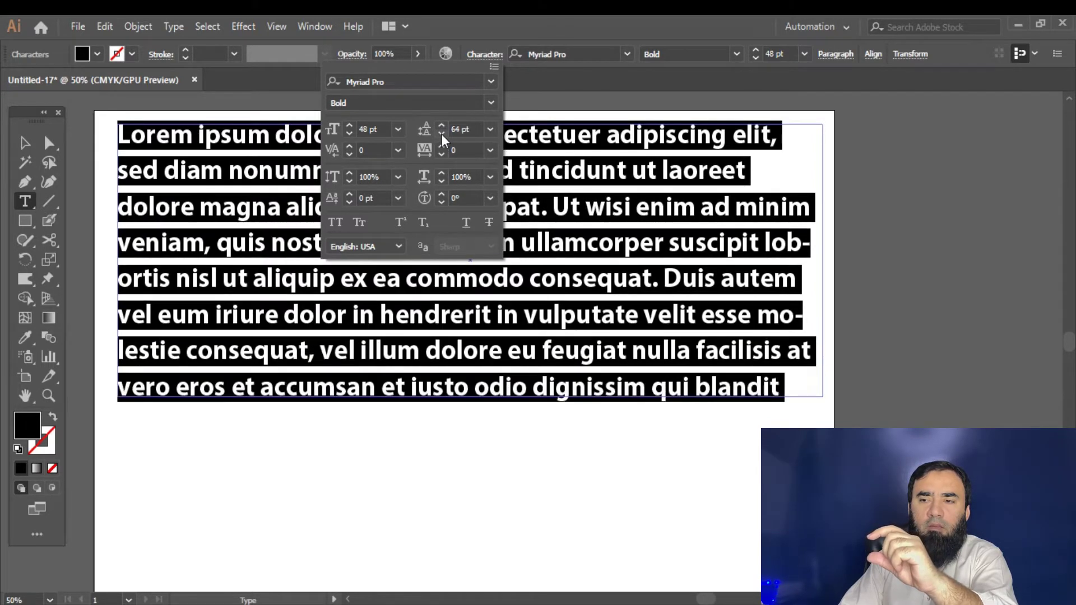
pyautogui.click(442, 133)
pyautogui.click(442, 134)
pyautogui.click(442, 133)
pyautogui.click(442, 133)
pyautogui.click(442, 133)
pyautogui.click(442, 134)
pyautogui.click(441, 134)
pyautogui.click(441, 133)
pyautogui.click(441, 134)
pyautogui.click(442, 134)
pyautogui.click(442, 134)
pyautogui.click(442, 134)
pyautogui.click(442, 134)
pyautogui.click(442, 134)
pyautogui.click(442, 134)
pyautogui.click(442, 135)
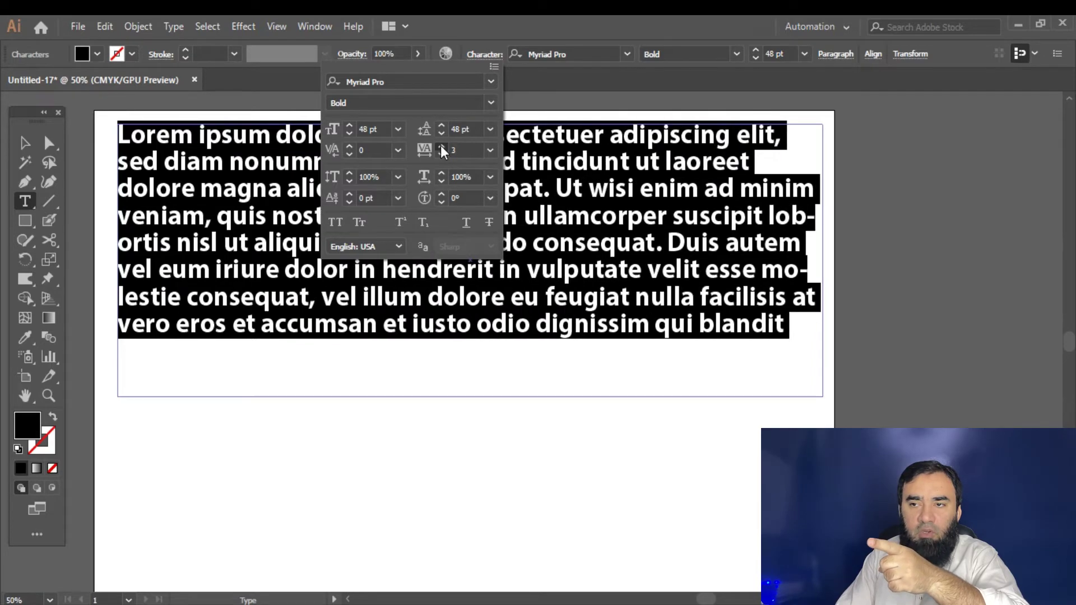
# Set the tracking of the selected placeholder paragraph to 41 and its kerning to Auto.
pyautogui.click(442, 147)
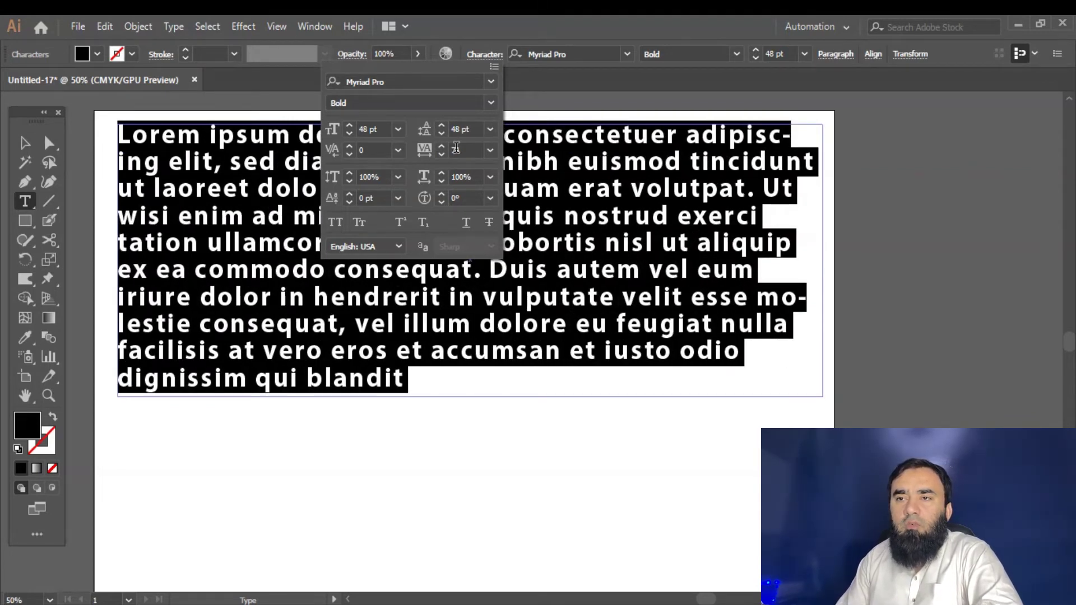
pyautogui.click(441, 155)
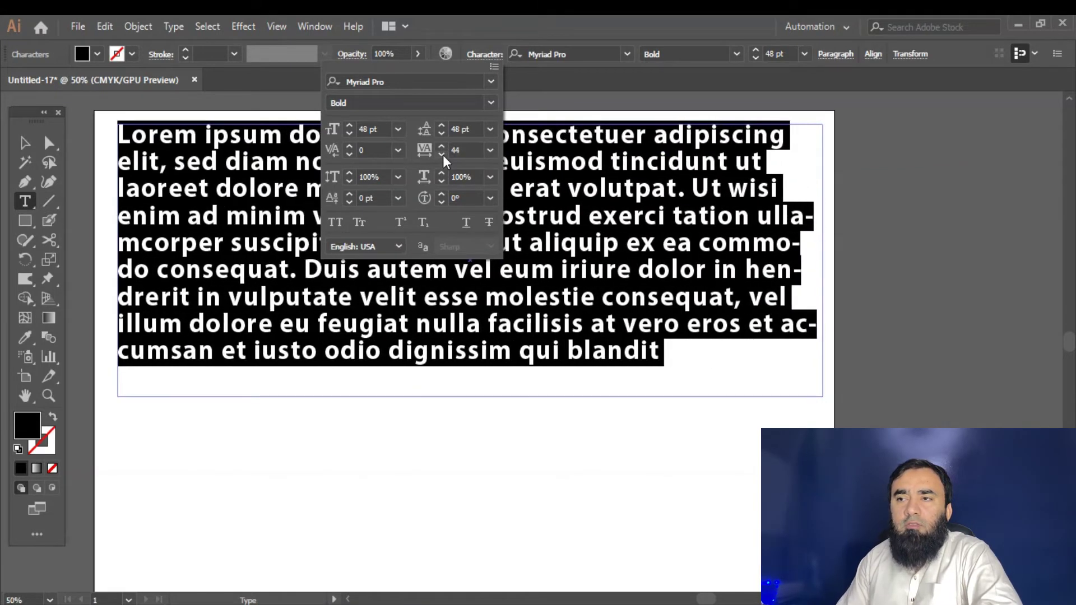
pyautogui.click(442, 155)
pyautogui.click(442, 156)
pyautogui.click(443, 155)
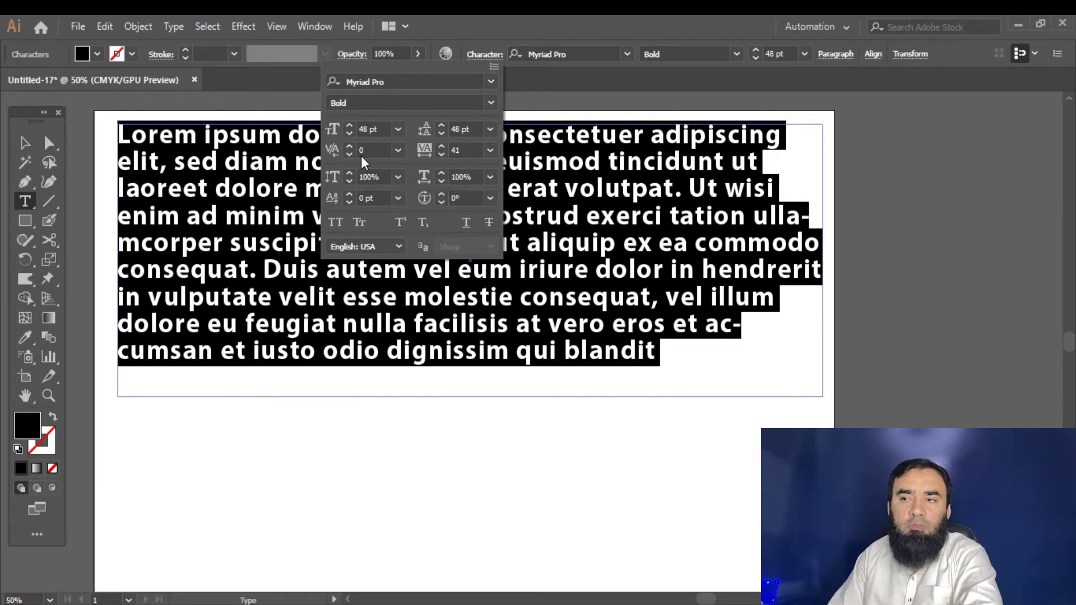
pyautogui.click(398, 150)
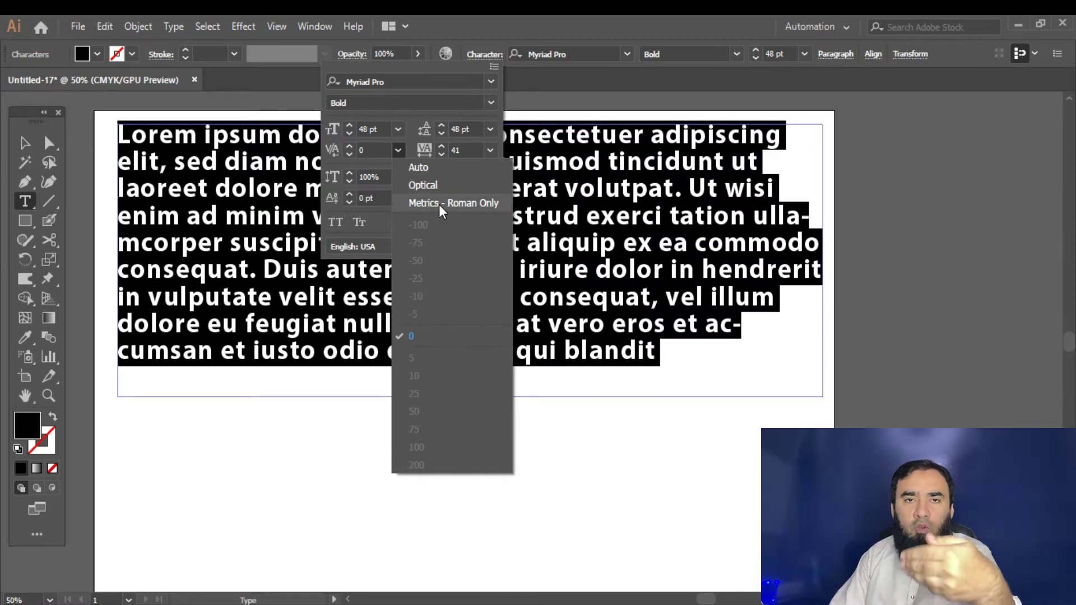
pyautogui.click(406, 185)
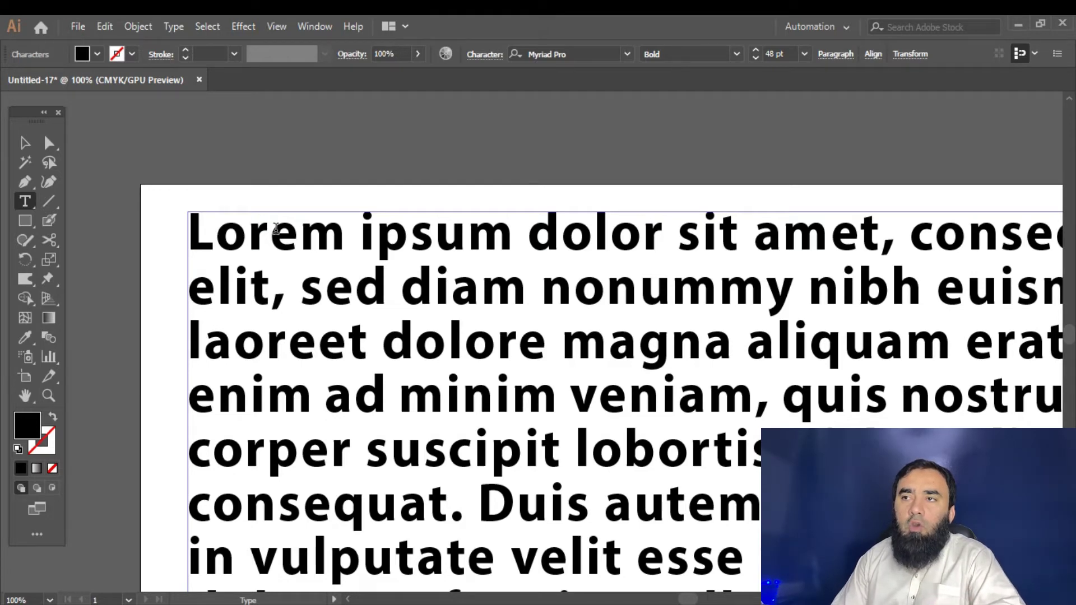
# Set the kerning between the letters "r" and "e" in the first word "Lorem" to 86.
pyautogui.click(491, 54)
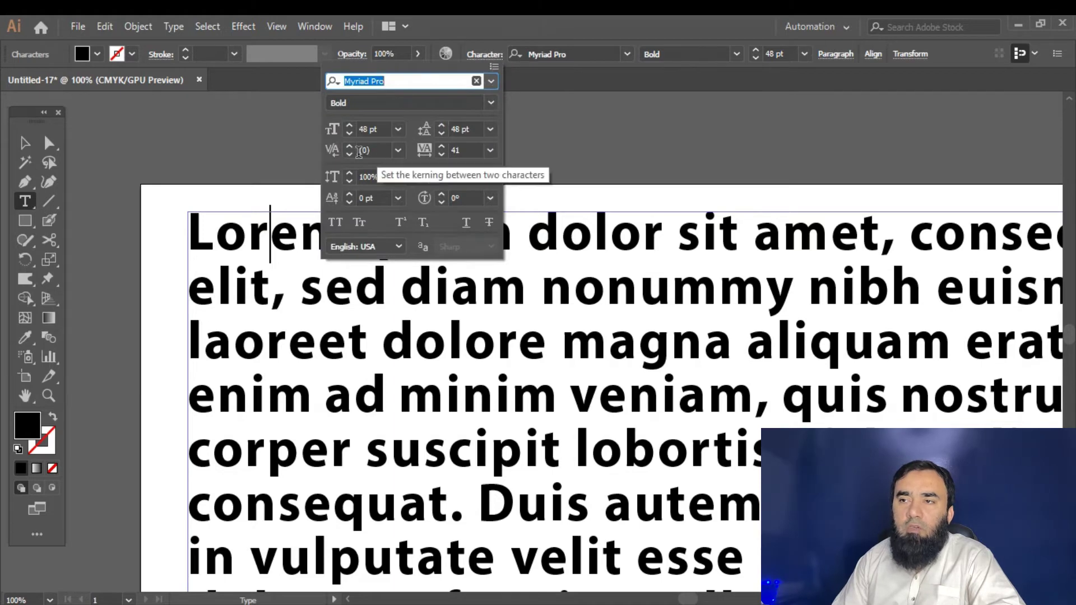
pyautogui.click(398, 150)
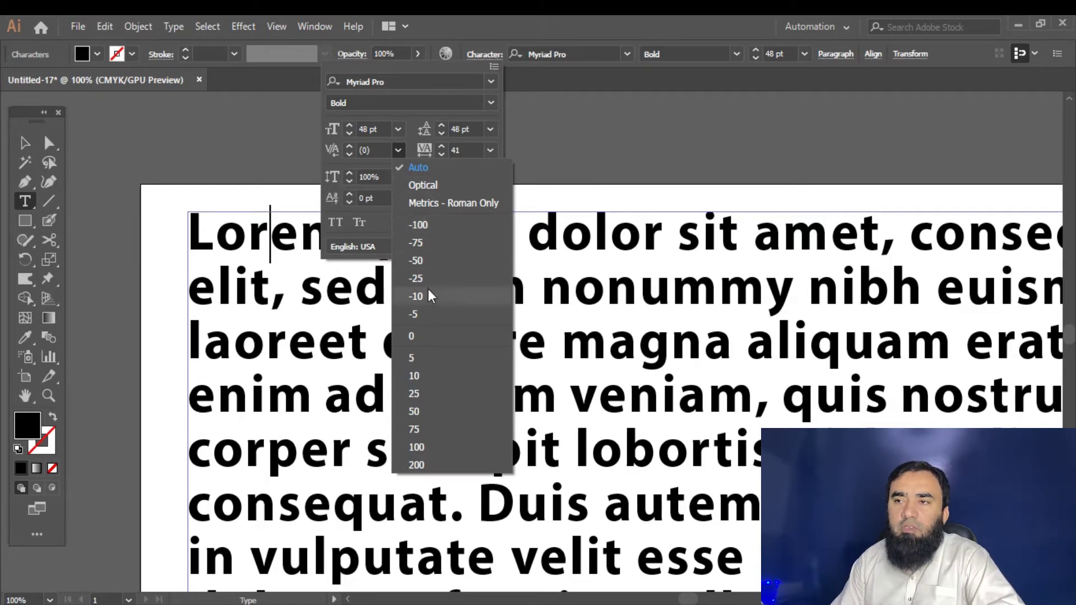
pyautogui.click(384, 148)
pyautogui.scroll(6, 383, 149)
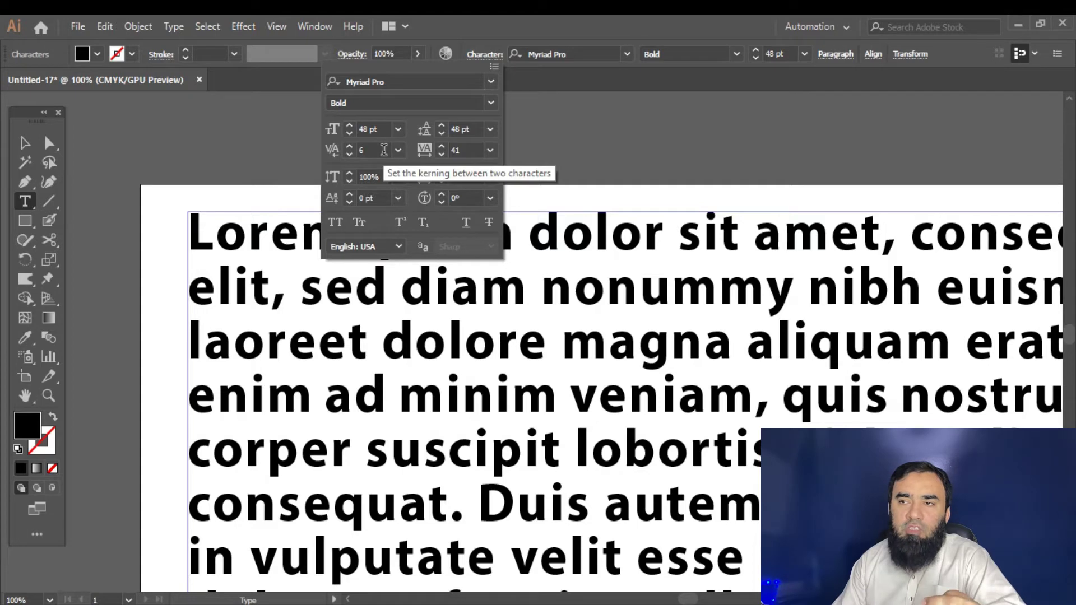
pyautogui.scroll(2, 383, 149)
pyautogui.scroll(6, 383, 149)
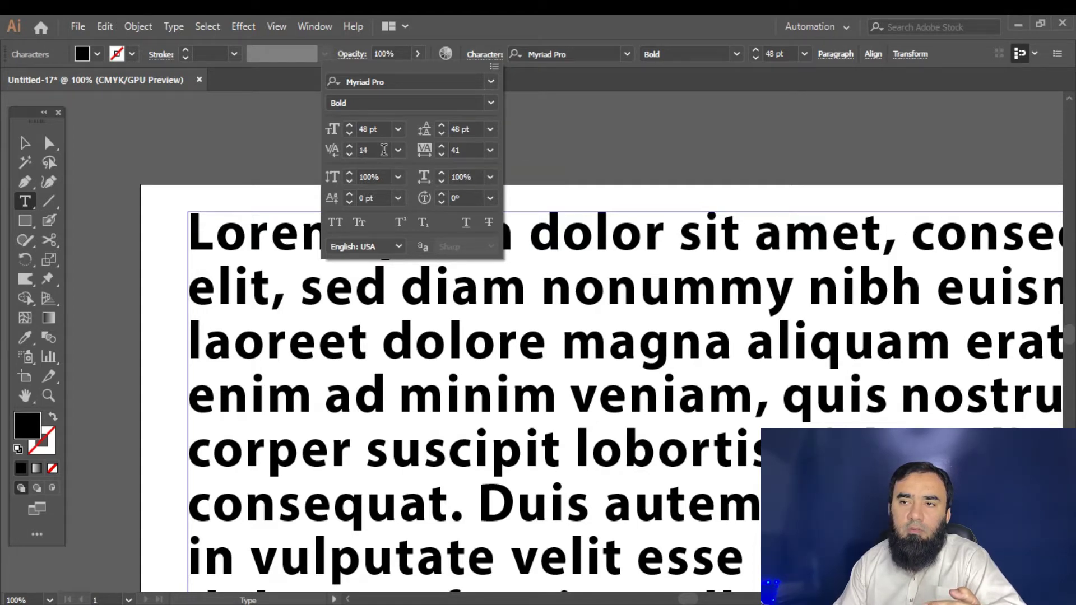
pyautogui.scroll(-3, 384, 150)
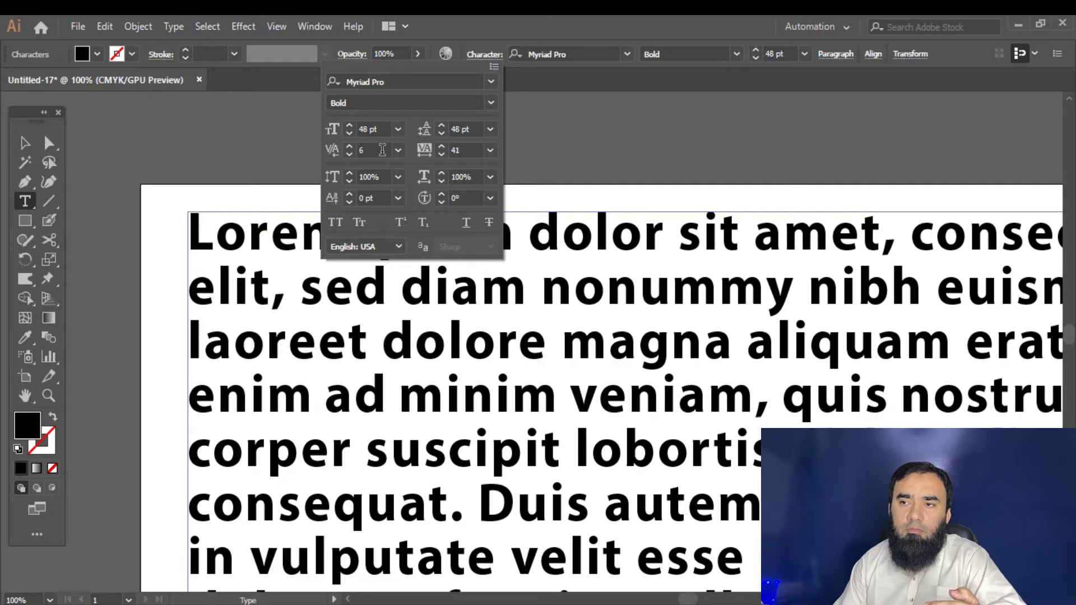
pyautogui.scroll(20, 382, 150)
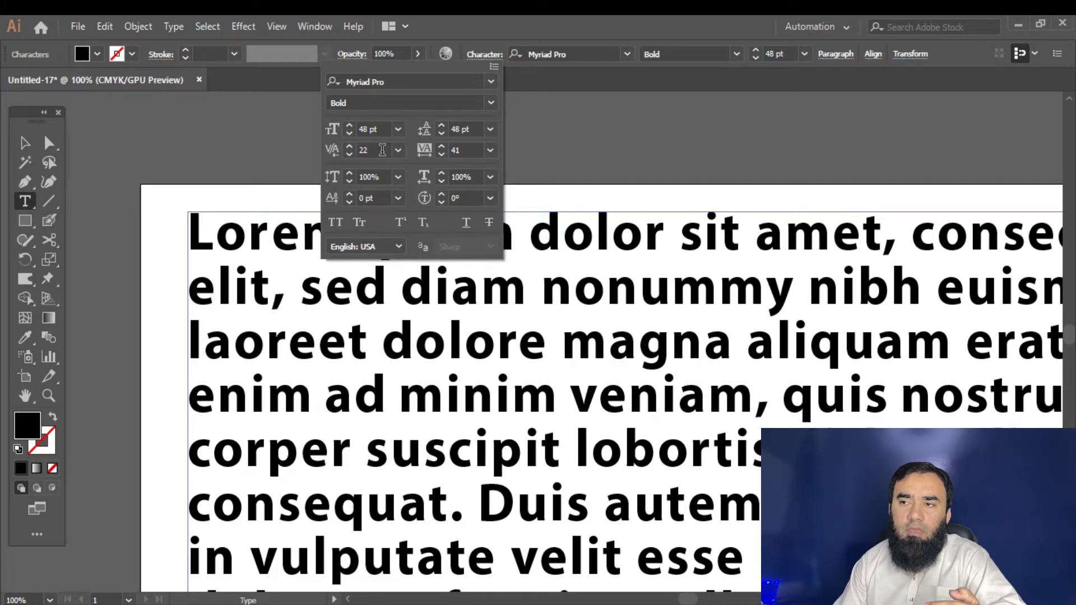
pyautogui.scroll(20, 382, 150)
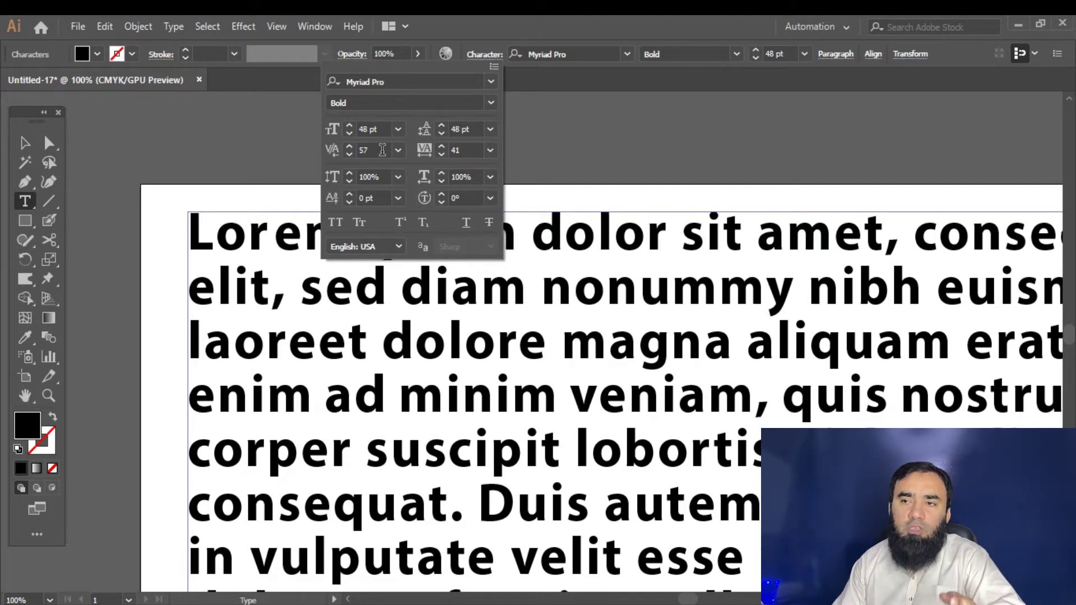
pyautogui.scroll(1, 383, 150)
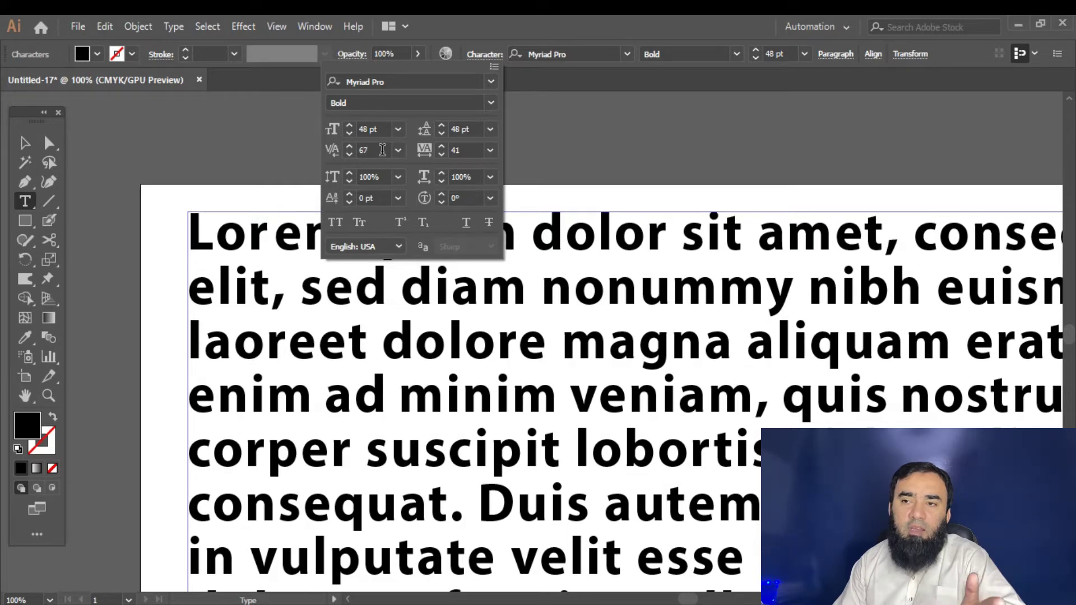
pyautogui.scroll(19, 383, 149)
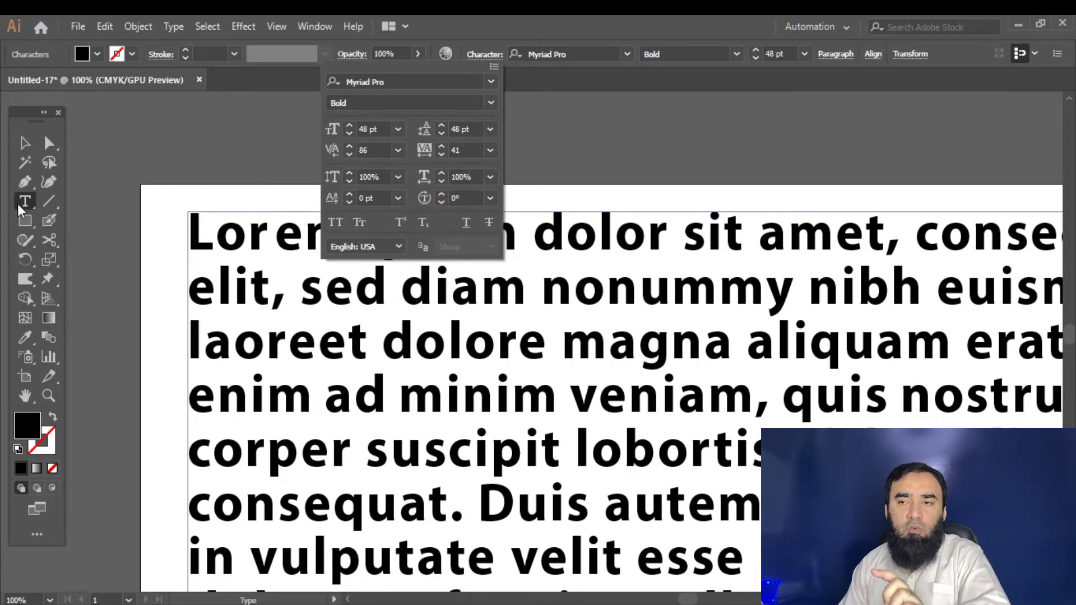
pyautogui.click(275, 244)
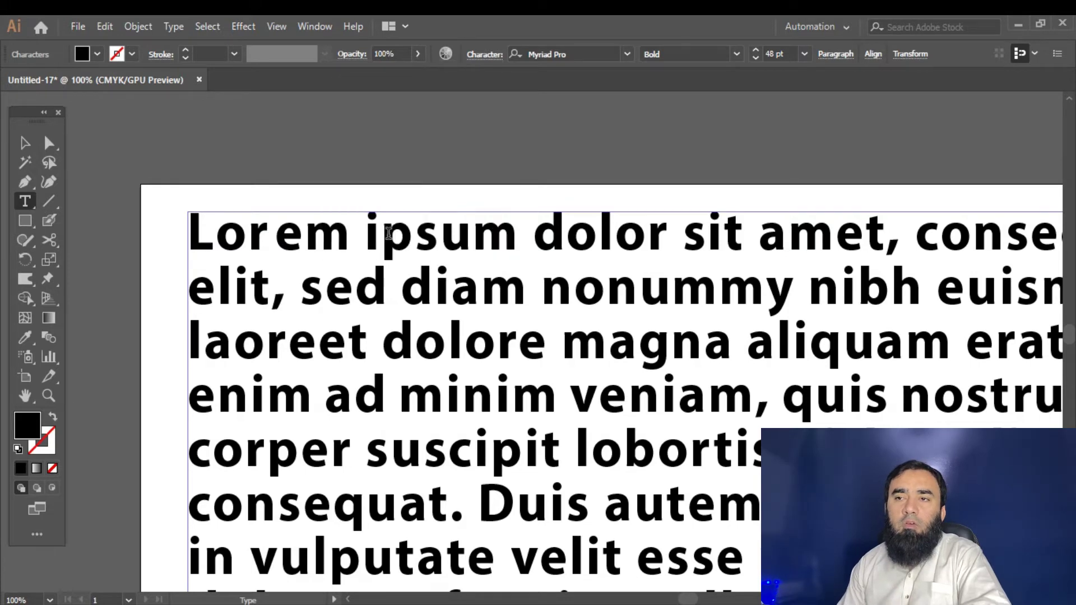
# Set the kerning between the letters "L" and "o" in "Lorem" to 100.
pyautogui.click(216, 238)
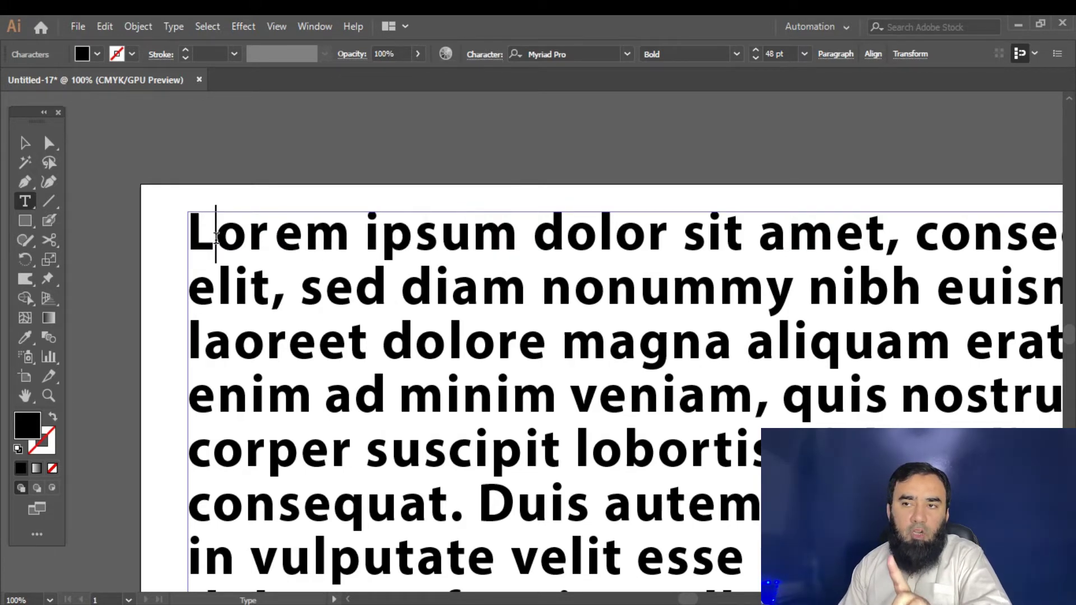
pyautogui.click(475, 56)
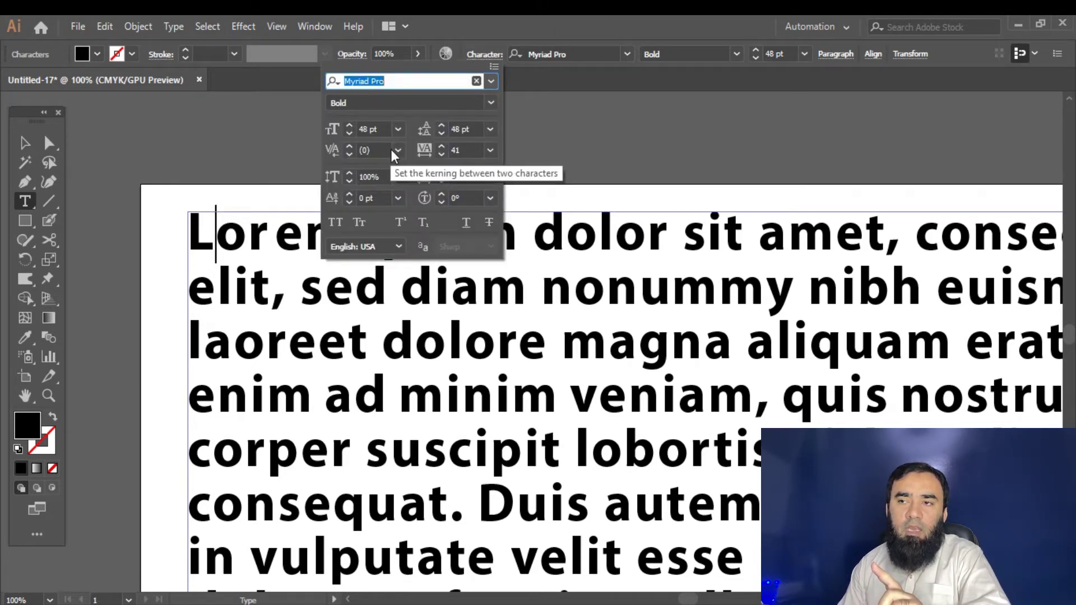
pyautogui.click(377, 148)
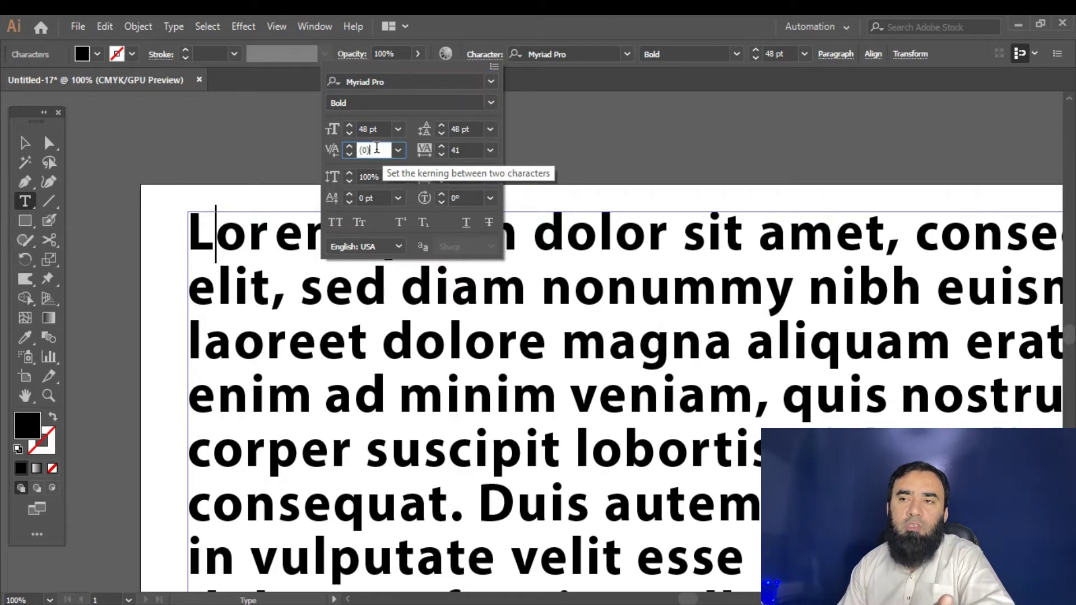
pyautogui.scroll(13, 383, 152)
pyautogui.scroll(13, 384, 152)
pyautogui.click(400, 150)
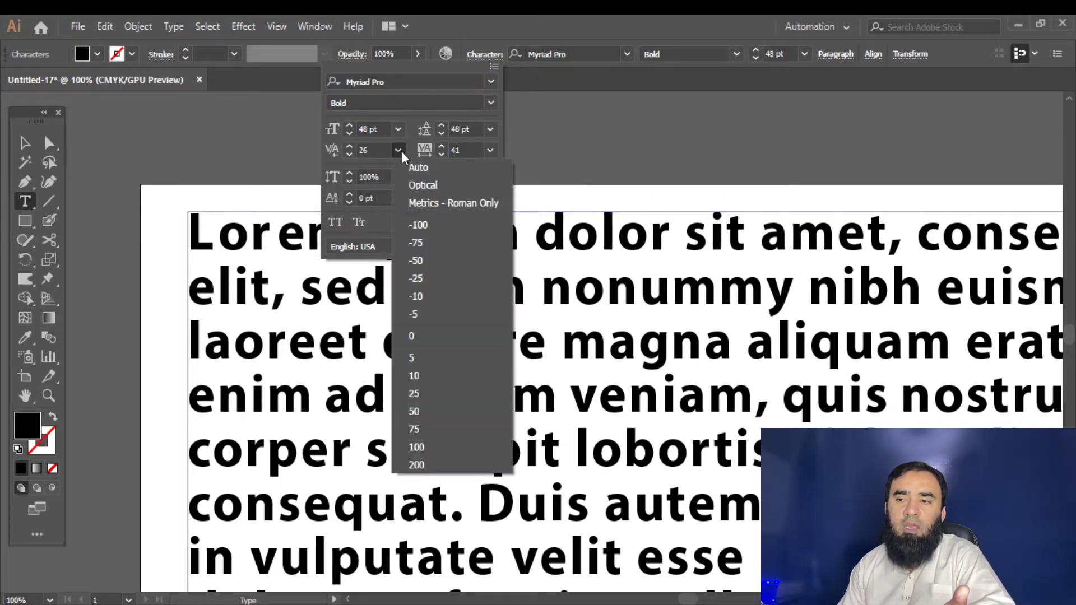
pyautogui.click(415, 447)
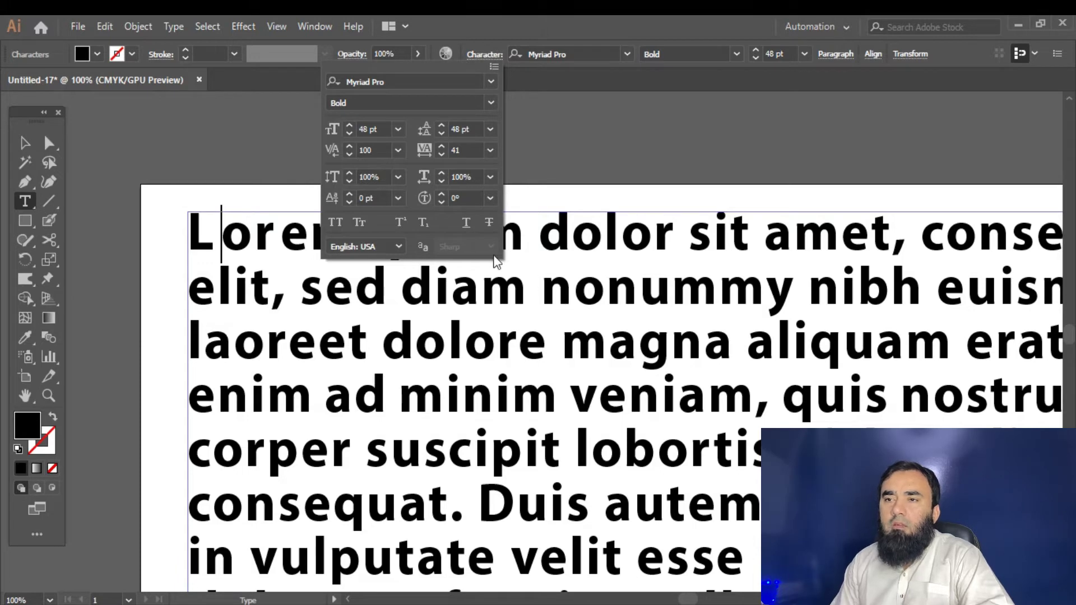
pyautogui.click(563, 126)
# Stretch the whole placeholder paragraph to a vertical scale of 179% and reset it to 100%.
pyautogui.scroll(-2, 486, 248)
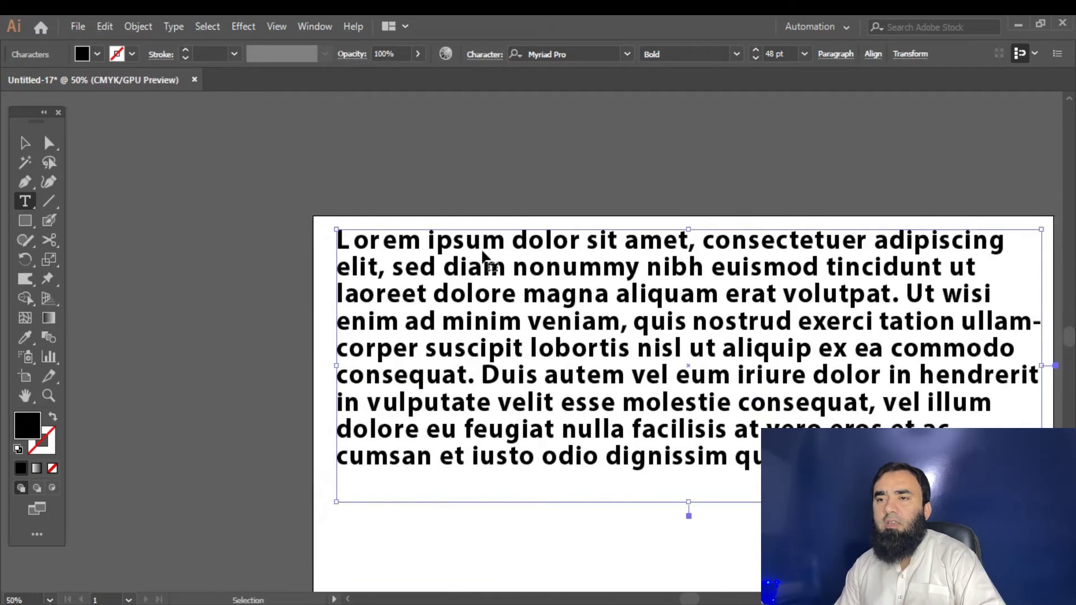
pyautogui.hscroll(3, 485, 256)
pyautogui.scroll(-2, 482, 263)
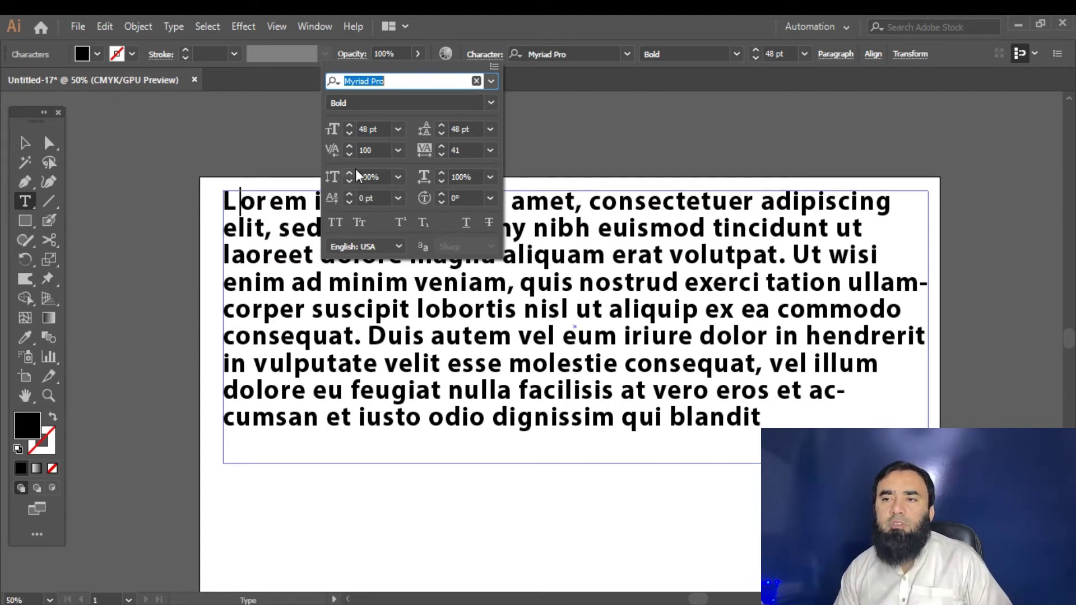
pyautogui.click(265, 240)
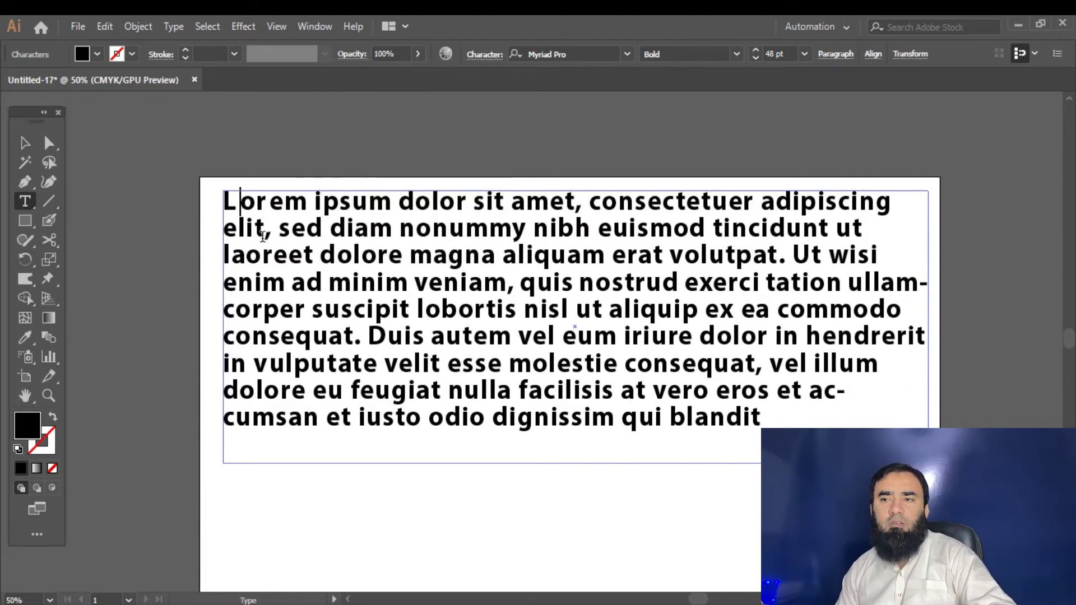
pyautogui.hotkey('ctrl', 'a')
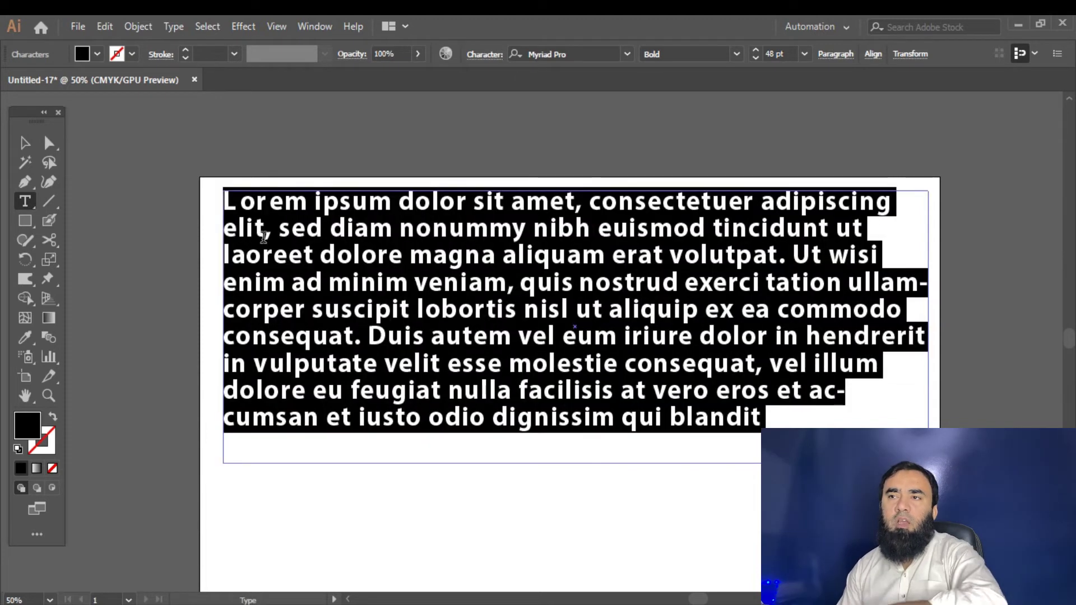
pyautogui.click(483, 56)
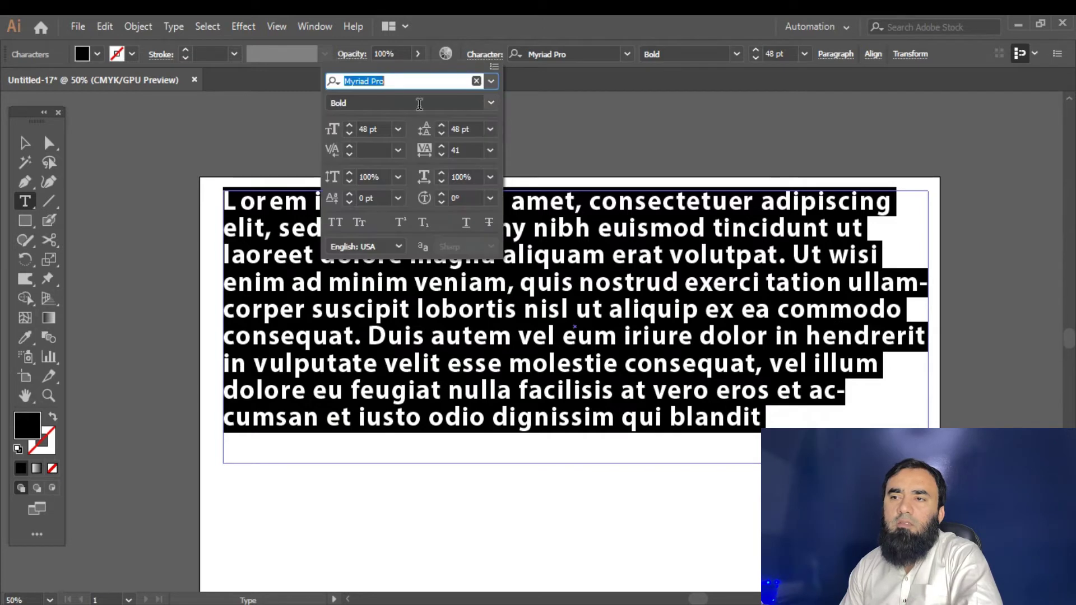
pyautogui.click(382, 176)
pyautogui.scroll(20, 383, 175)
pyautogui.scroll(16, 386, 175)
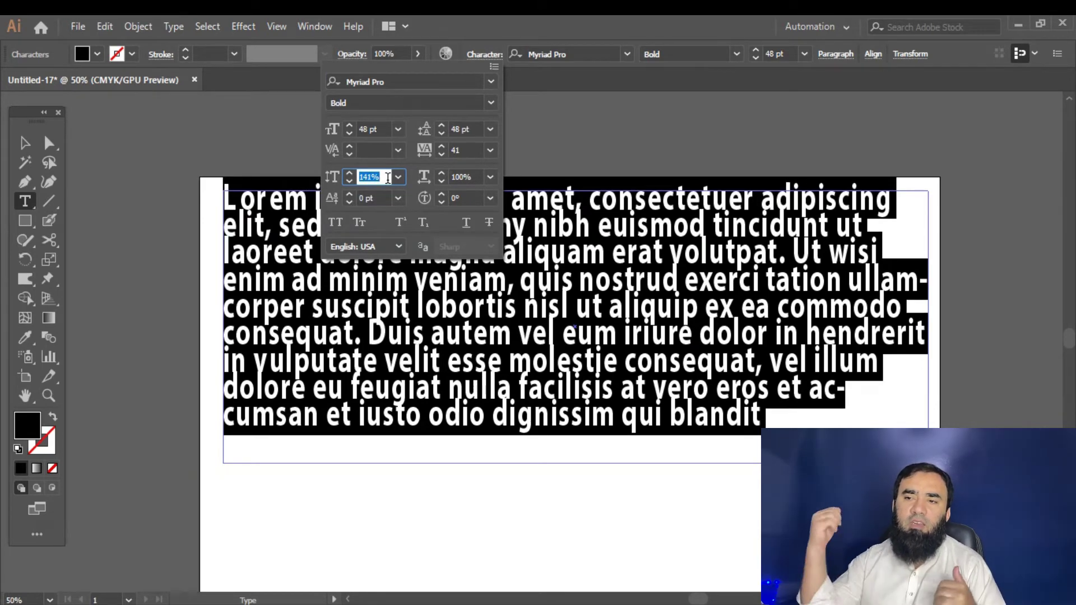
pyautogui.scroll(20, 388, 178)
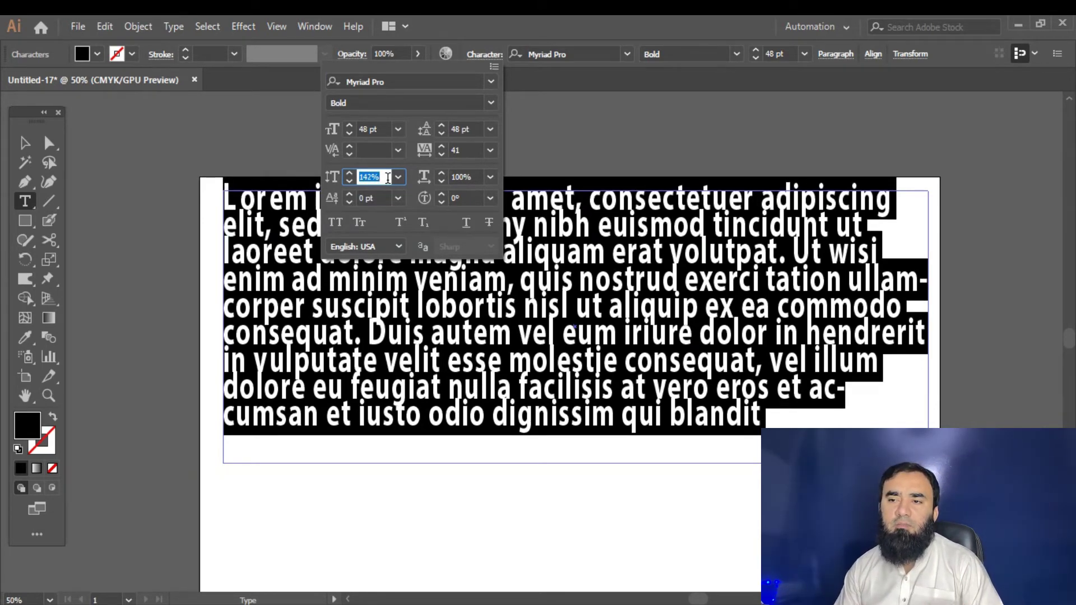
pyautogui.scroll(9, 391, 181)
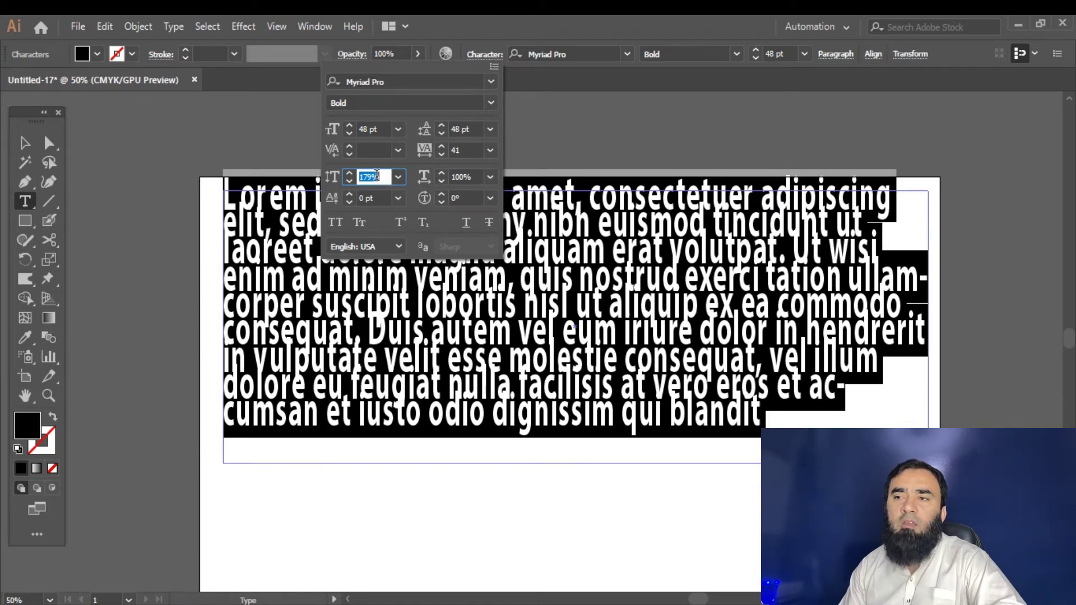
pyautogui.click(402, 178)
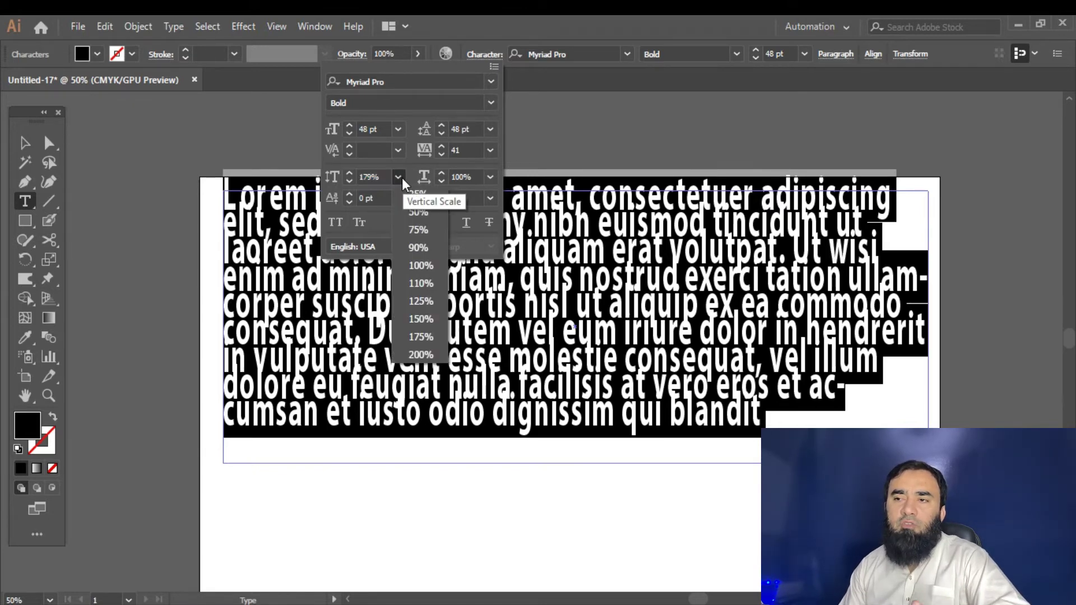
pyautogui.click(413, 269)
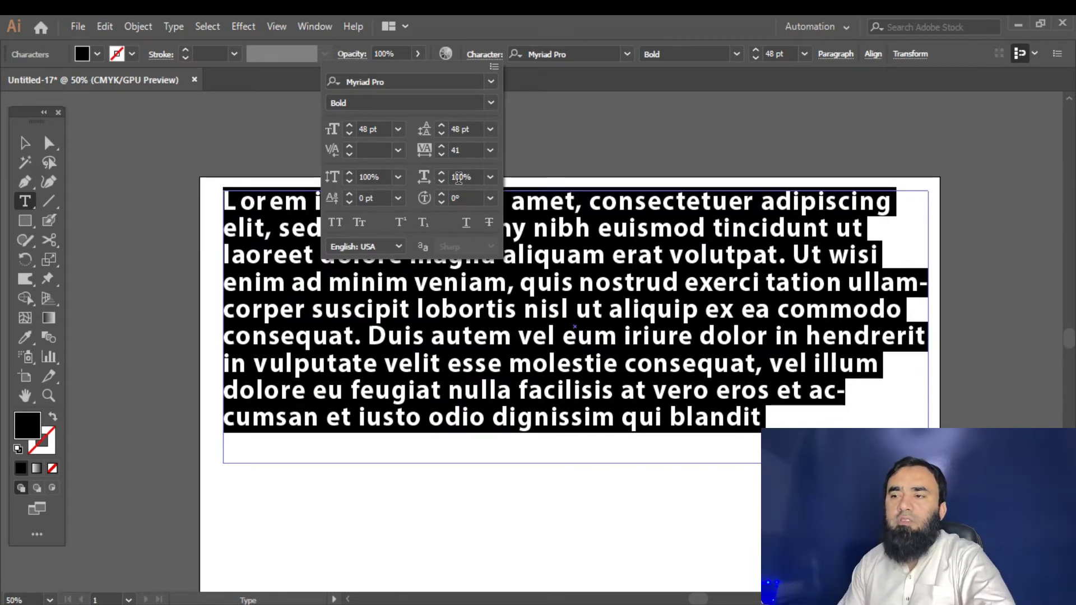
# Widen the selected paragraph to a horizontal scale of 129% and reset it to 100%.
pyautogui.click(477, 177)
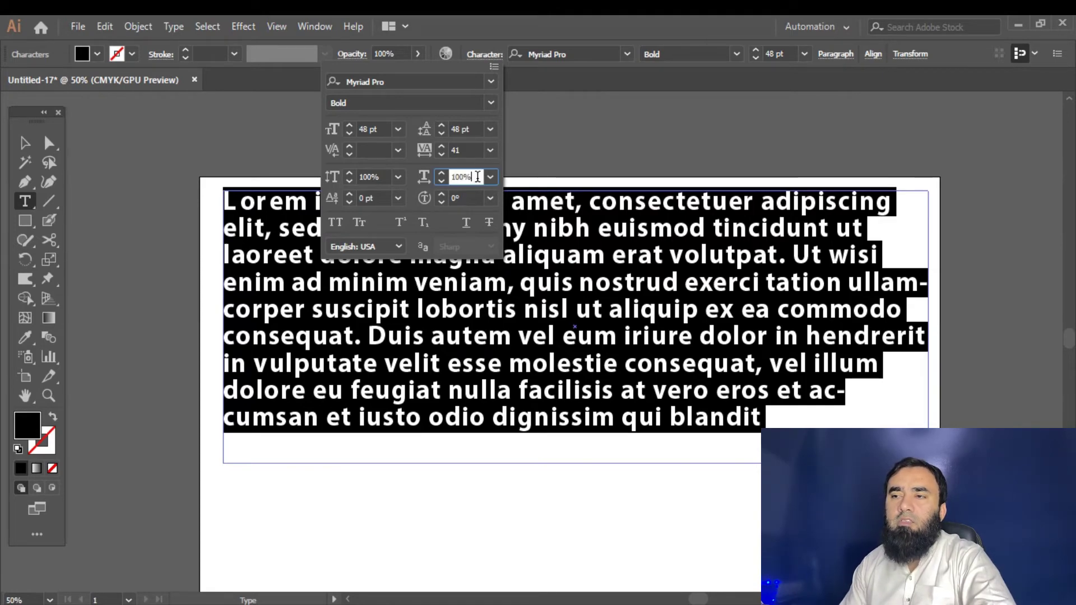
pyautogui.scroll(20, 477, 178)
pyautogui.scroll(5, 477, 178)
pyautogui.scroll(2, 477, 177)
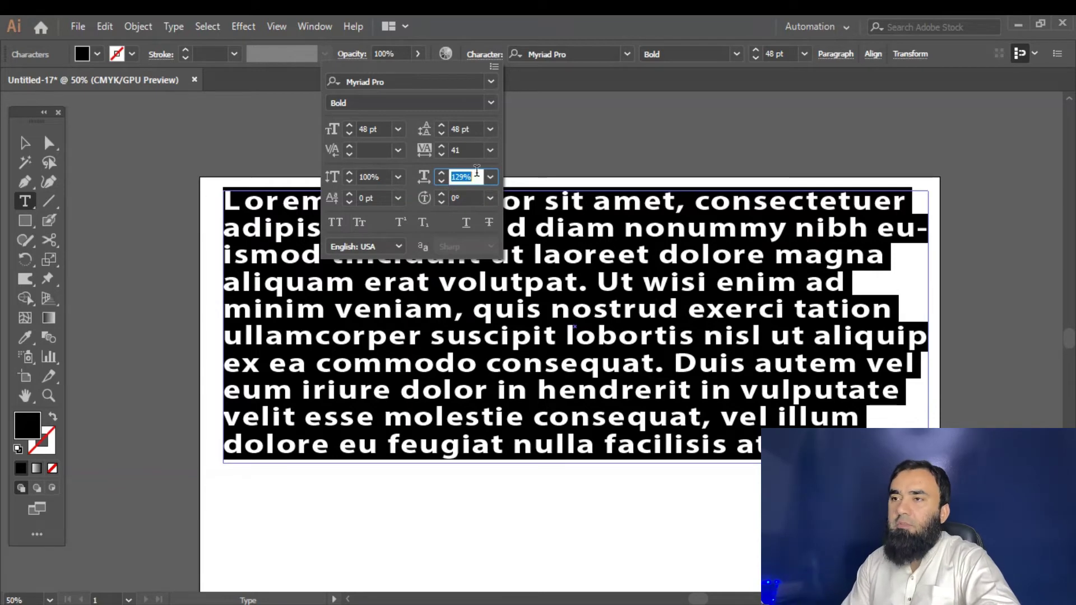
pyautogui.write('100')
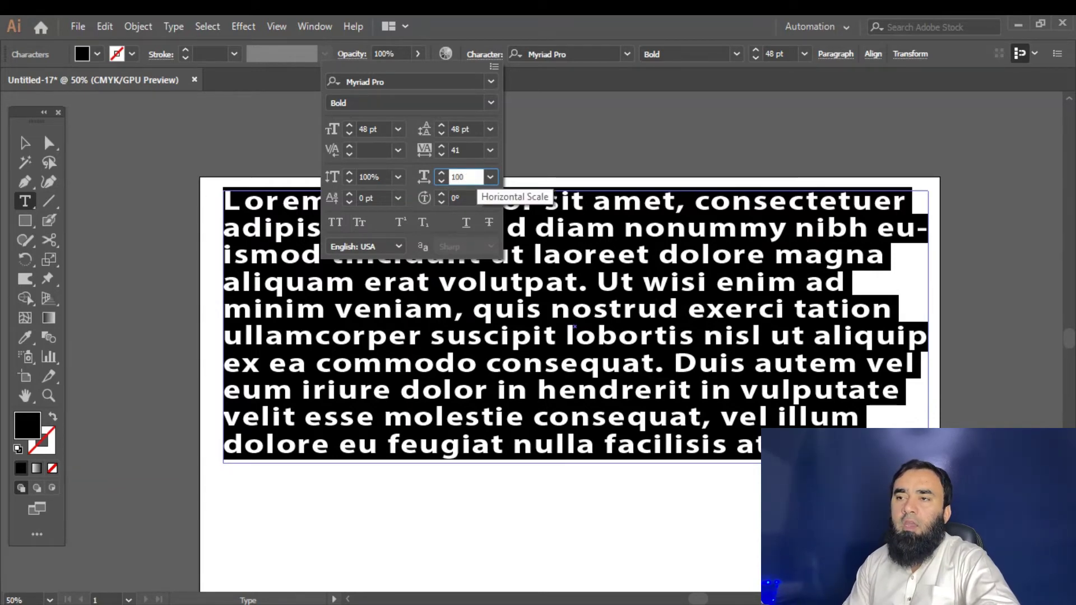
pyautogui.press('Return')
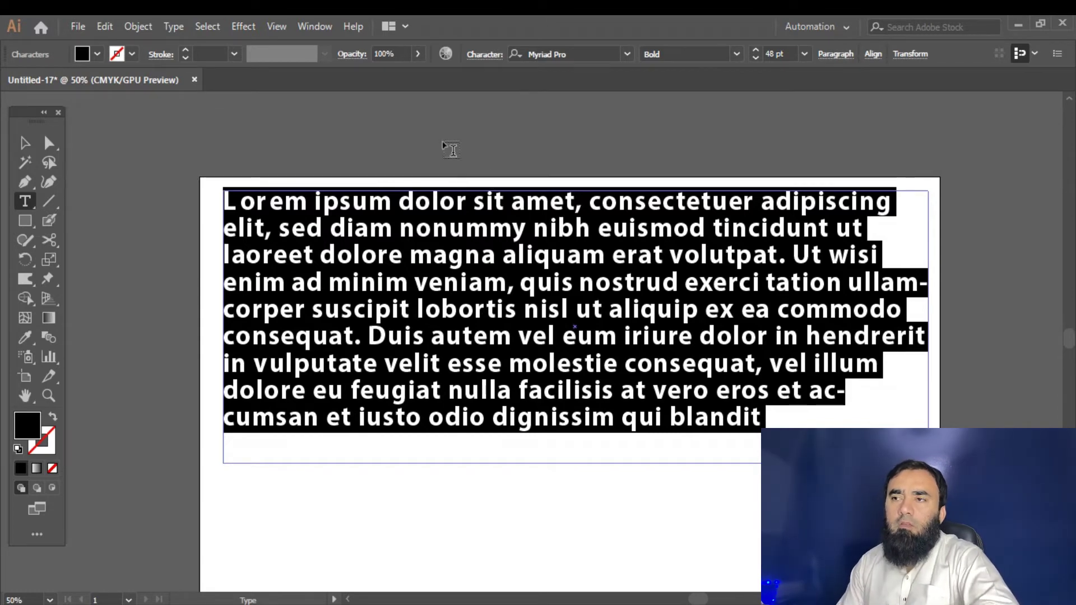
pyautogui.click(481, 56)
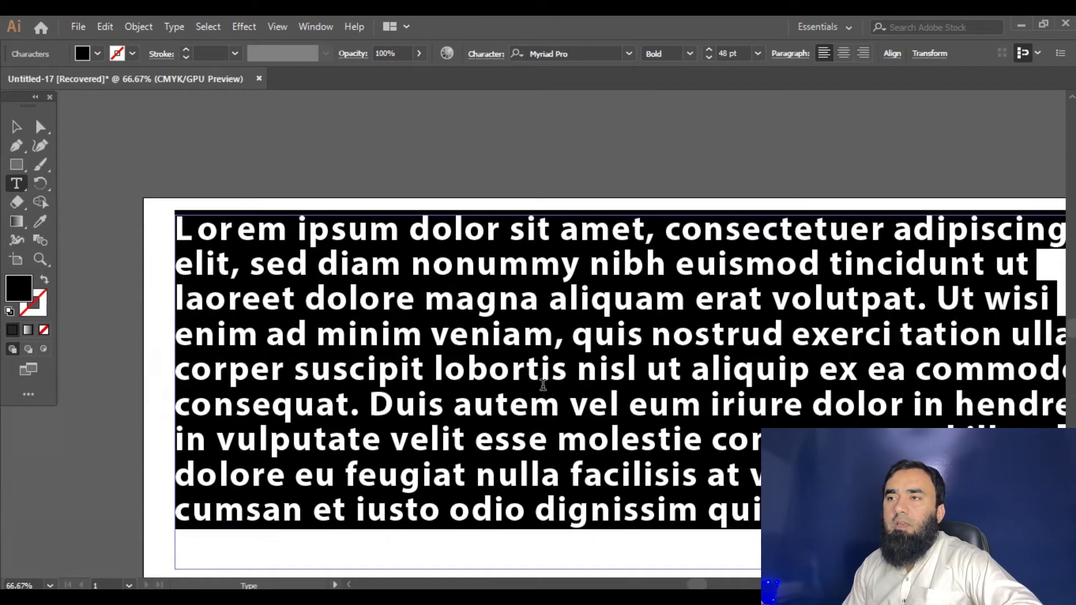
pyautogui.hscroll(1, 545, 391)
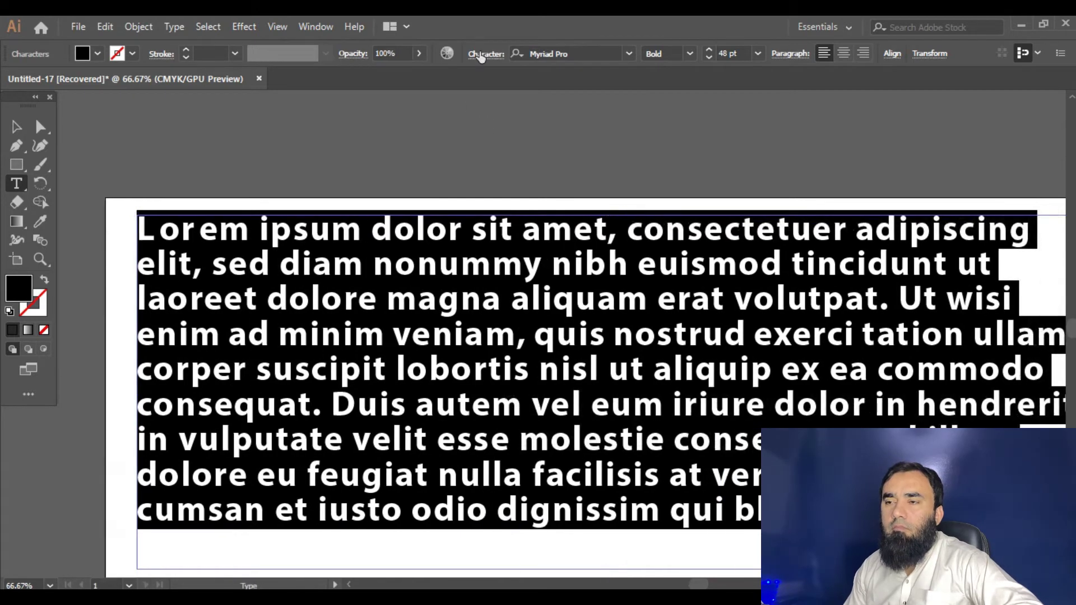
pyautogui.click(481, 55)
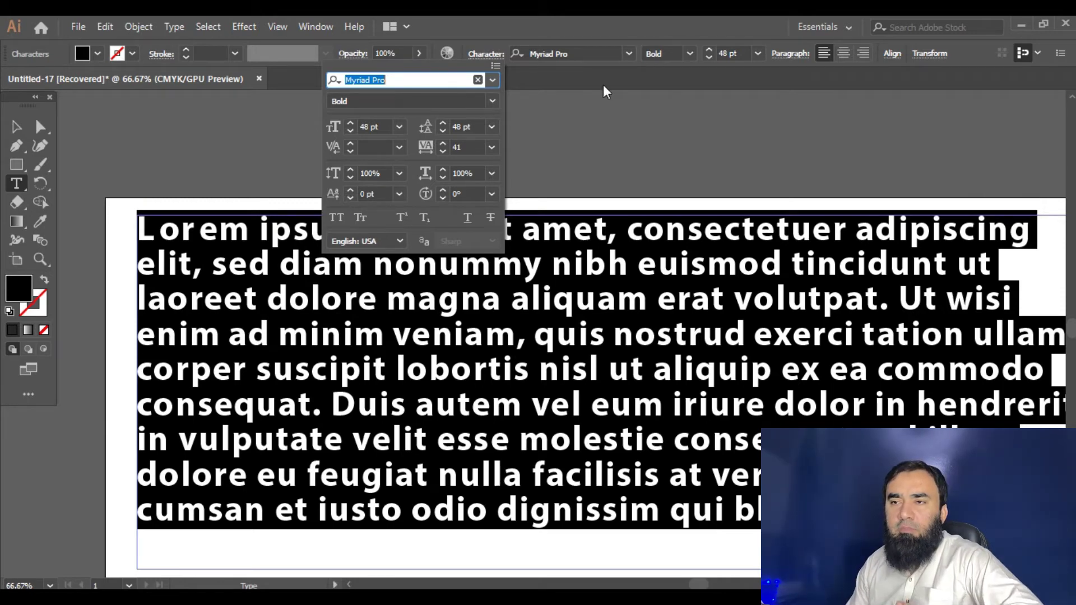
pyautogui.click(303, 250)
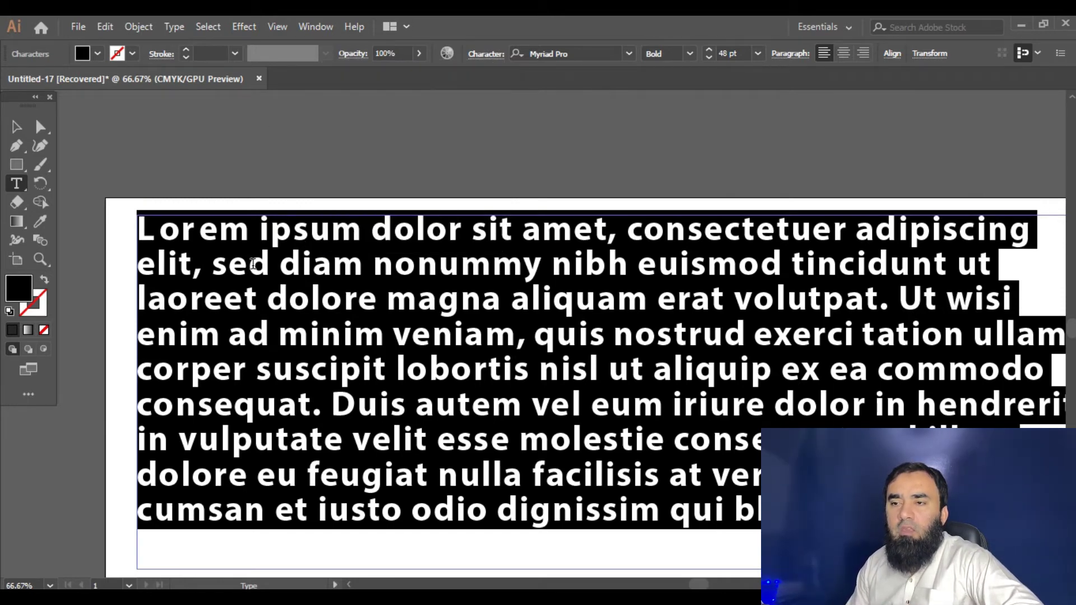
# Move the placeholder text block a little down and to the right on the artboard.
pyautogui.scroll(1, 240, 292)
pyautogui.scroll(-4, 240, 292)
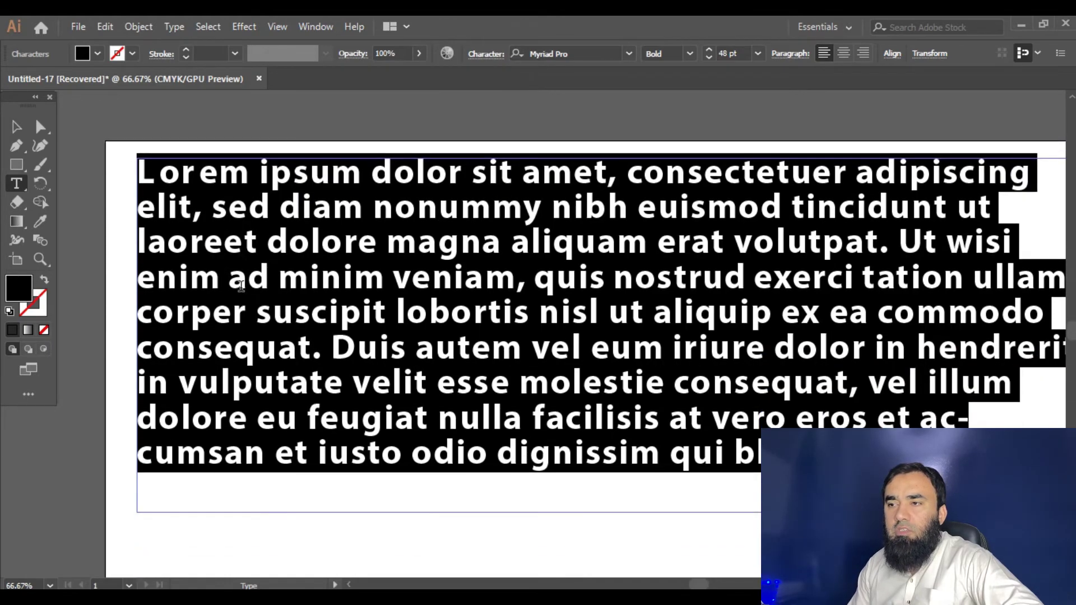
pyautogui.click(18, 128)
pyautogui.moveTo(552, 348); pyautogui.dragTo(567, 424)
pyautogui.scroll(-1, 452, 416)
pyautogui.scroll(-2, 452, 416)
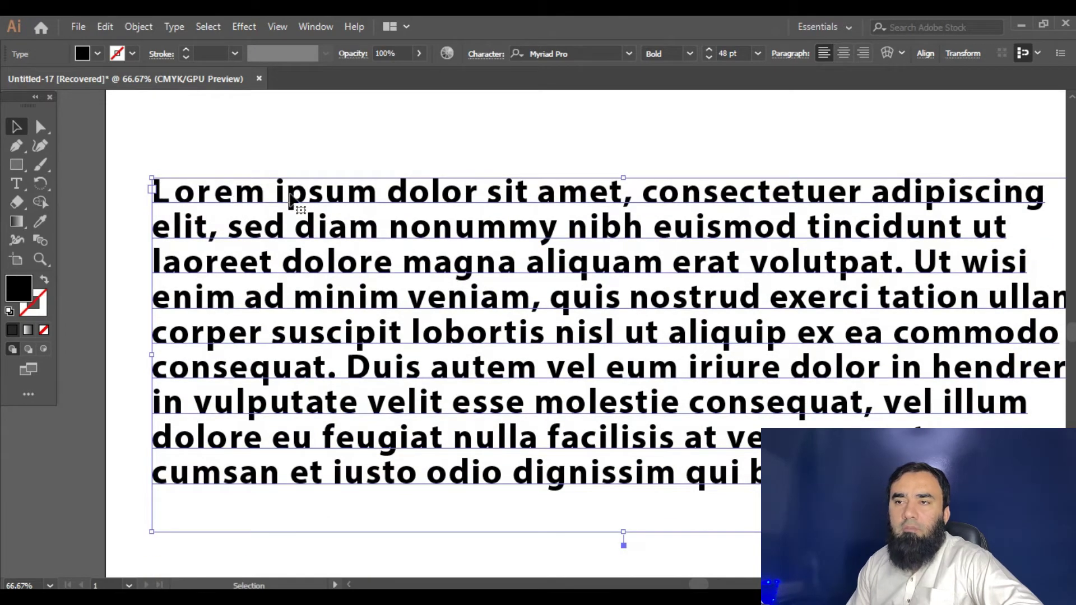
# Select the first word "Lorem" and raise its baseline shift to 25 pt.
pyautogui.doubleClick(267, 194)
pyautogui.moveTo(266, 190); pyautogui.dragTo(153, 194)
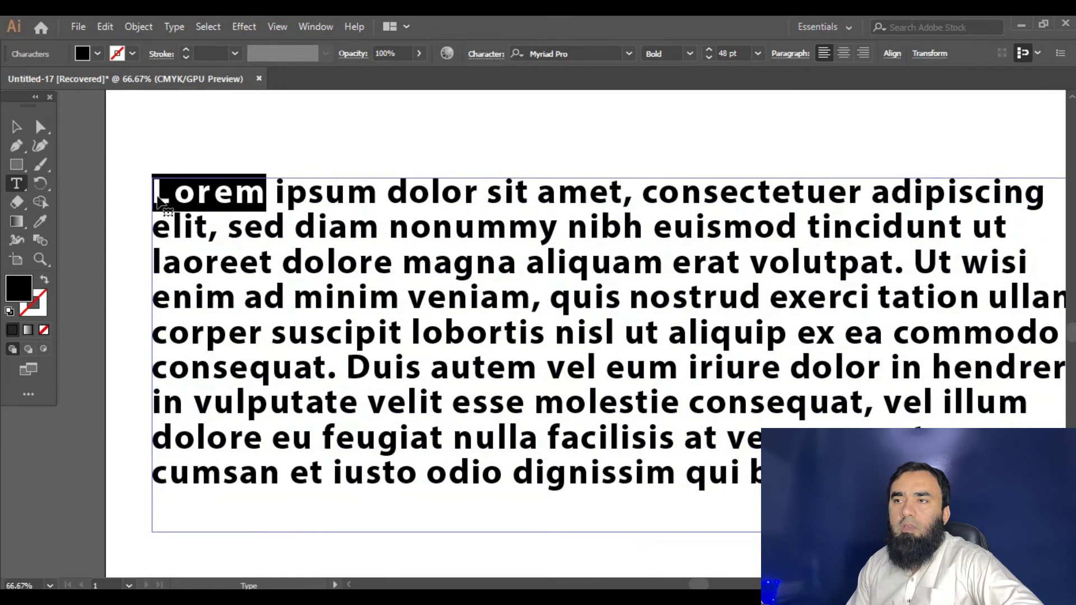
pyautogui.click(486, 54)
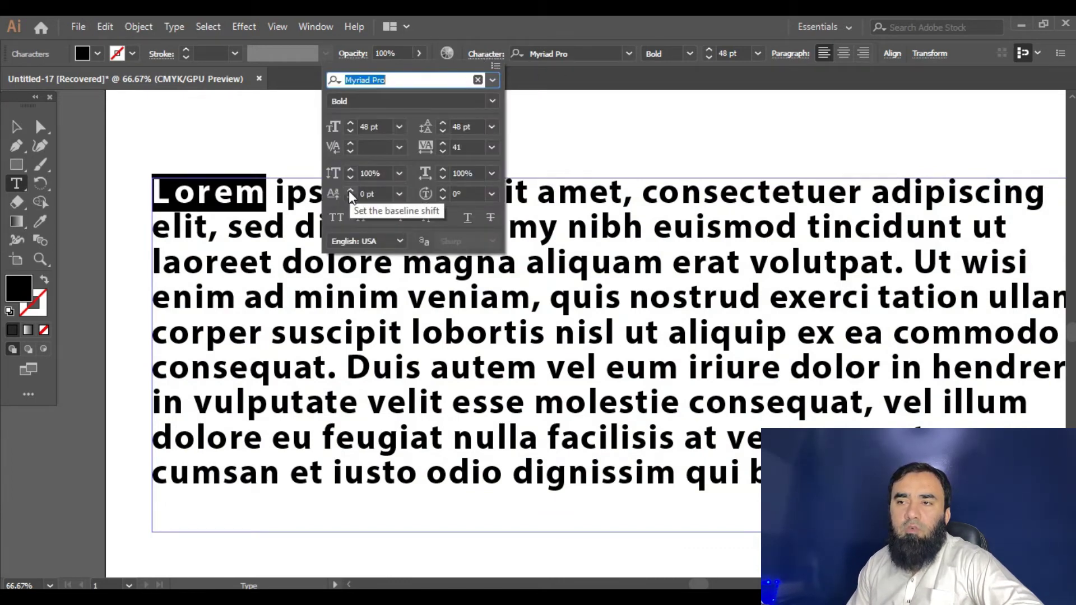
pyautogui.click(383, 193)
pyautogui.press('Up')
pyautogui.press('Up')
pyautogui.press('Up')
pyautogui.press('Up')
pyautogui.press('Up')
pyautogui.press('Up')
pyautogui.press('Up')
pyautogui.press('Up')
pyautogui.press('Up')
pyautogui.press('Up')
pyautogui.press('Up')
pyautogui.press('Up')
pyautogui.press('Up')
pyautogui.press('Up')
pyautogui.press('Up')
pyautogui.press('Up')
pyautogui.press('Up')
pyautogui.press('Up')
pyautogui.press('Up')
pyautogui.press('Up')
pyautogui.press('Up')
pyautogui.press('Up')
pyautogui.press('Up')
pyautogui.press('Up')
pyautogui.press('Up')
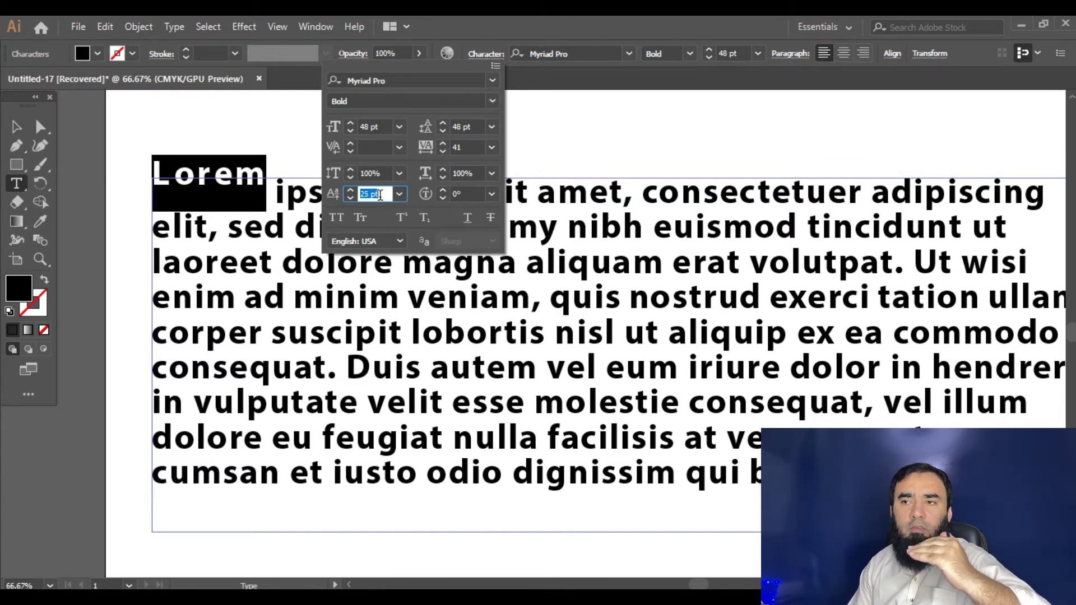
# Lower the baseline shift of the selected word "Lorem" to -23 pt.
pyautogui.press('Down')
pyautogui.press('Down')
pyautogui.press('Down')
pyautogui.press('Down')
pyautogui.press('Down')
pyautogui.press('Down')
pyautogui.press('Down')
pyautogui.press('Down')
pyautogui.press('Down')
pyautogui.press('Down')
pyautogui.press('Down')
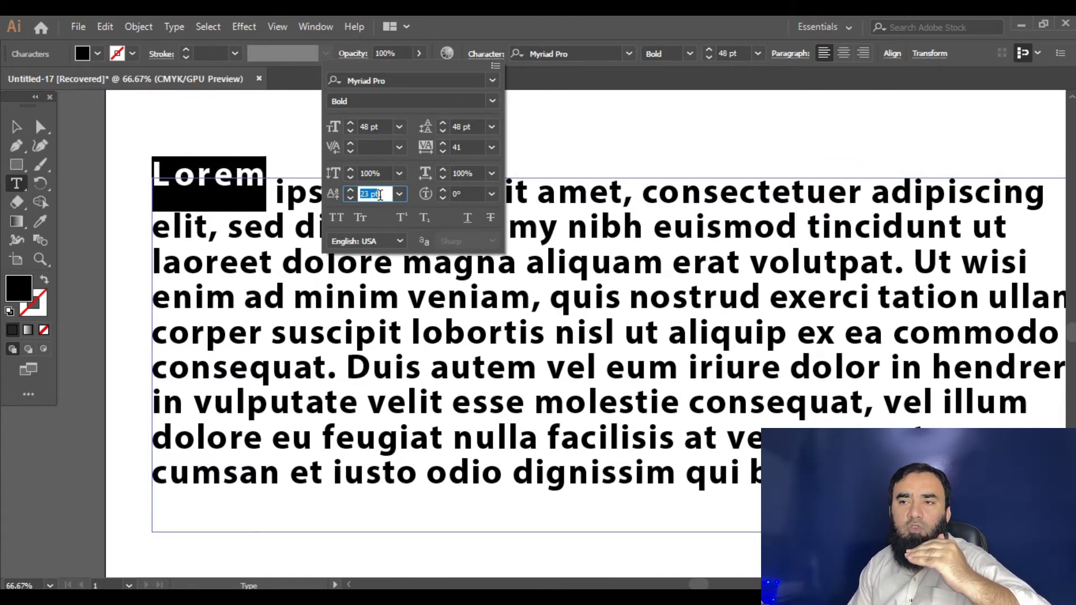
pyautogui.press('Down')
pyautogui.press('Down')
pyautogui.press('Down')
pyautogui.press('Down')
pyautogui.press('Down')
pyautogui.press('Down')
pyautogui.press('Down')
pyautogui.press('Down')
pyautogui.press('Down')
pyautogui.press('Down')
pyautogui.press('Down')
pyautogui.press('Down')
pyautogui.press('Down')
pyautogui.press('Down')
pyautogui.press('Down')
pyautogui.press('Down')
pyautogui.press('Down')
pyautogui.press('Down')
pyautogui.press('Down')
pyautogui.press('Down')
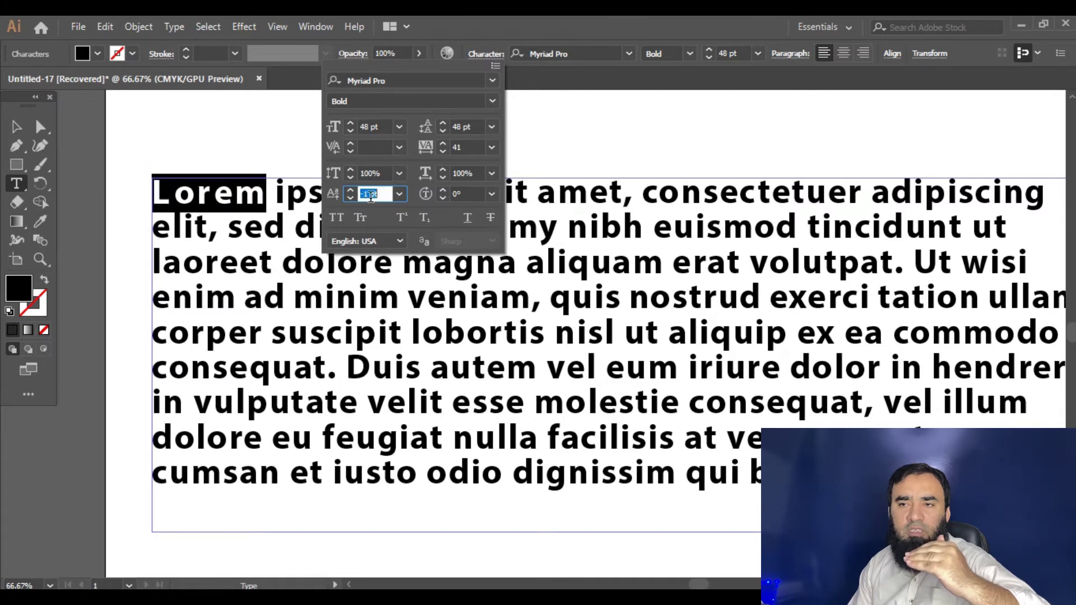
pyautogui.press('Down')
pyautogui.press('Down')
pyautogui.press('Down')
pyautogui.press('Down')
pyautogui.press('Down')
pyautogui.press('Down')
pyautogui.press('Down')
pyautogui.press('Down')
pyautogui.press('Down')
pyautogui.press('Down')
pyautogui.press('Down')
pyautogui.press('Down')
pyautogui.press('Down')
pyautogui.press('Down')
pyautogui.press('Down')
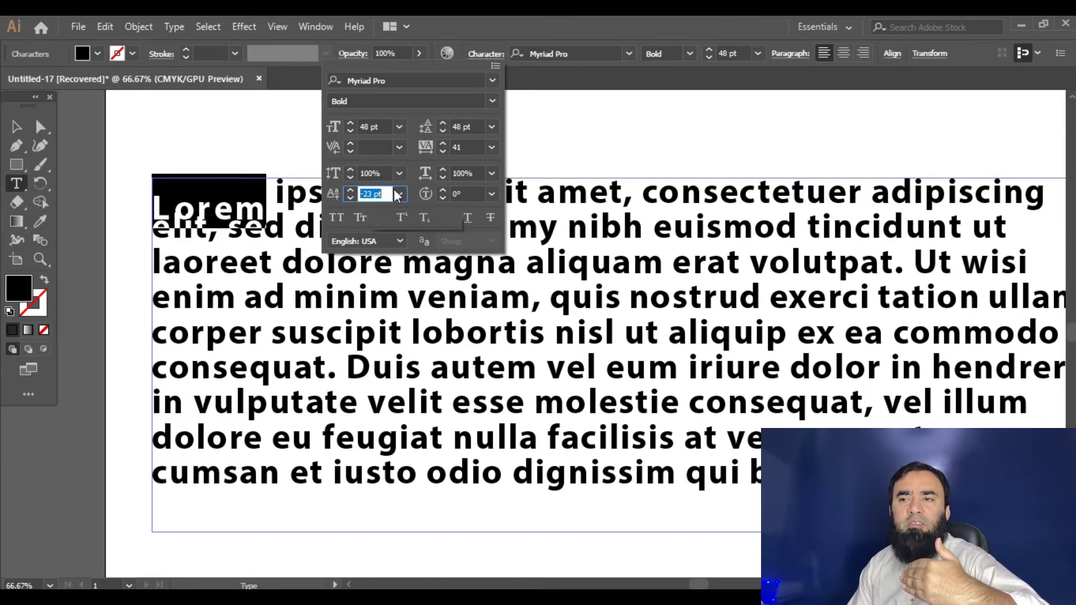
# Raise the baseline shift of the selected word "Lorem" to 22 pt.
pyautogui.press('Up')
pyautogui.press('Up')
pyautogui.press('Up')
pyautogui.press('Up')
pyautogui.press('Up')
pyautogui.press('Up')
pyautogui.press('Up')
pyautogui.press('Up')
pyautogui.press('Up')
pyautogui.press('Up')
pyautogui.press('Up')
pyautogui.press('Up')
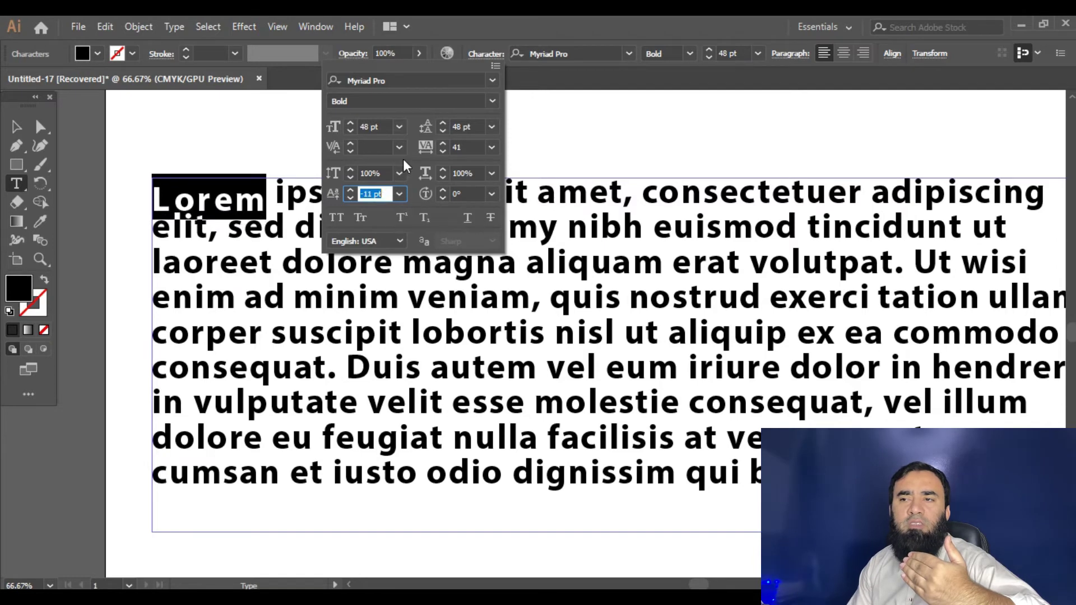
pyautogui.press('Up')
pyautogui.press('Up')
pyautogui.press('Up')
pyautogui.press('Up')
pyautogui.press('Up')
pyautogui.press('Up')
pyautogui.press('Up')
pyautogui.press('Up')
pyautogui.press('Up')
pyautogui.press('Up')
pyautogui.press('Up')
pyautogui.press('Up')
pyautogui.press('Up')
pyautogui.press('Up')
pyautogui.press('Up')
pyautogui.press('Up')
pyautogui.press('Up')
pyautogui.press('Up')
pyautogui.press('Up')
pyautogui.press('Up')
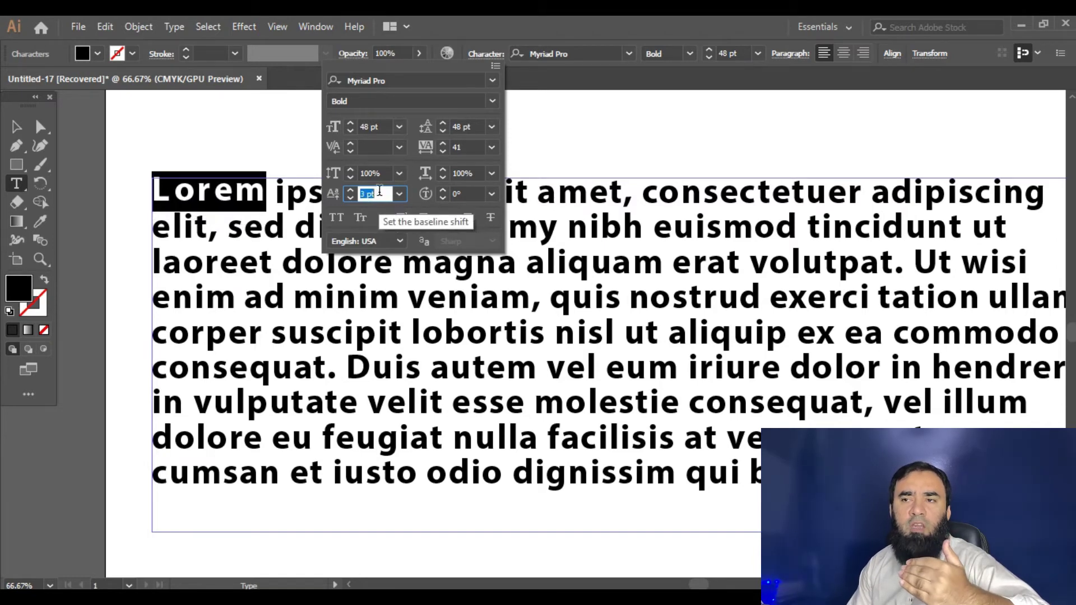
pyautogui.press('Up')
pyautogui.press('Up')
pyautogui.press('Up')
pyautogui.press('Up')
pyautogui.press('Up')
pyautogui.press('Up')
pyautogui.press('Up')
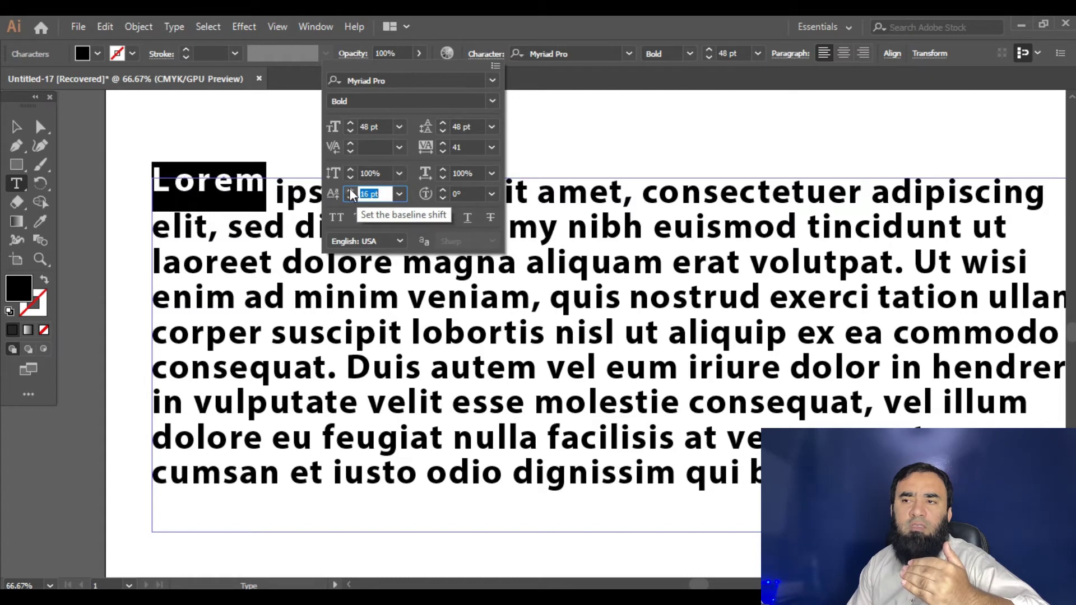
pyautogui.press('Up')
pyautogui.press('Up')
pyautogui.press('Up')
pyautogui.press('Up')
pyautogui.press('Up')
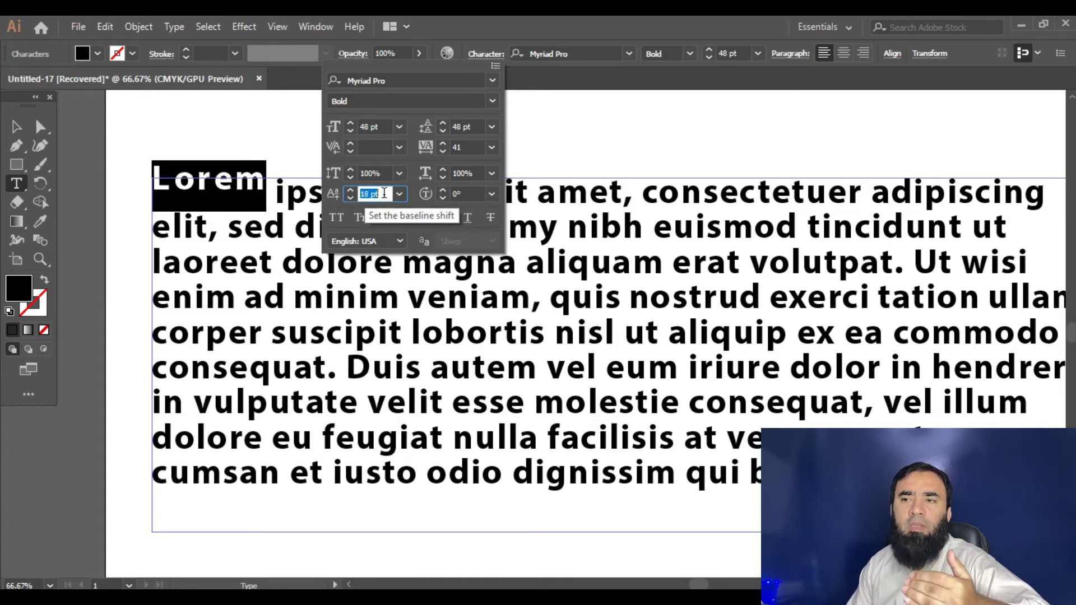
pyautogui.press('Up')
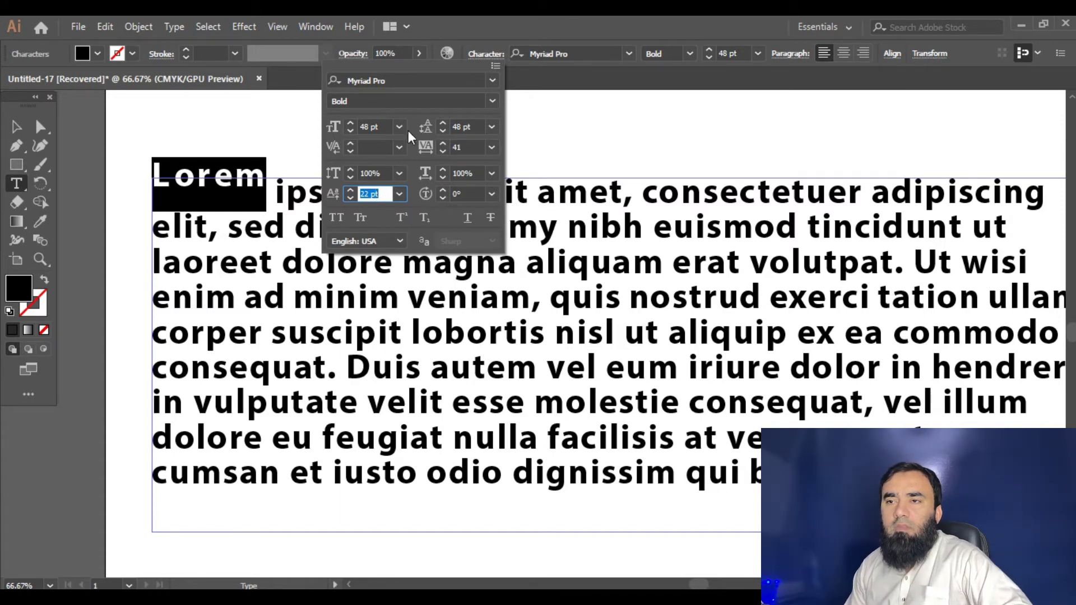
# Delete the whole placeholder text block from the artboard.
pyautogui.click(20, 128)
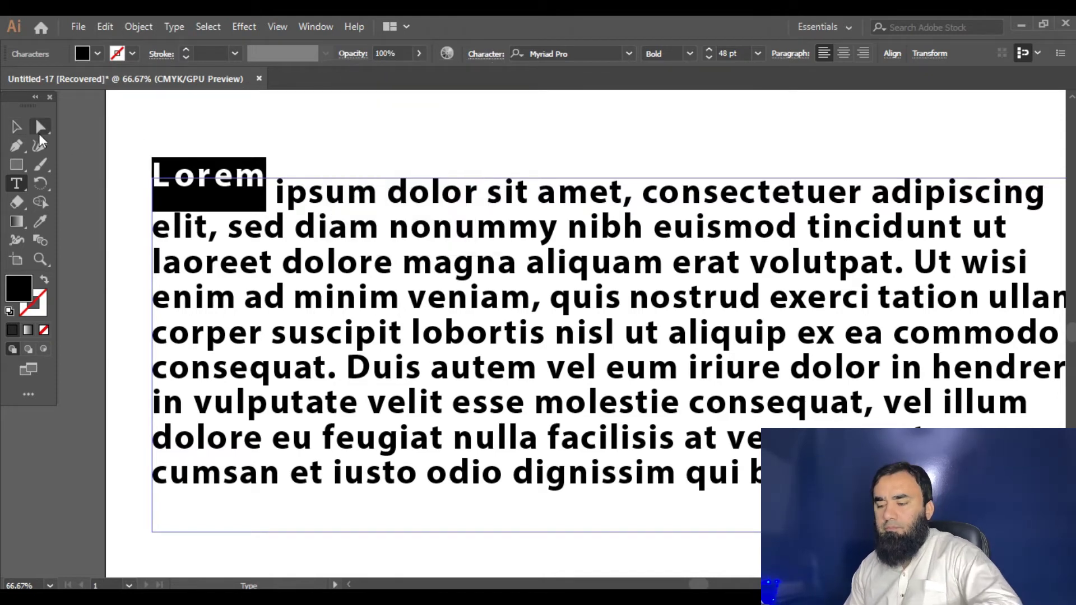
pyautogui.click(17, 129)
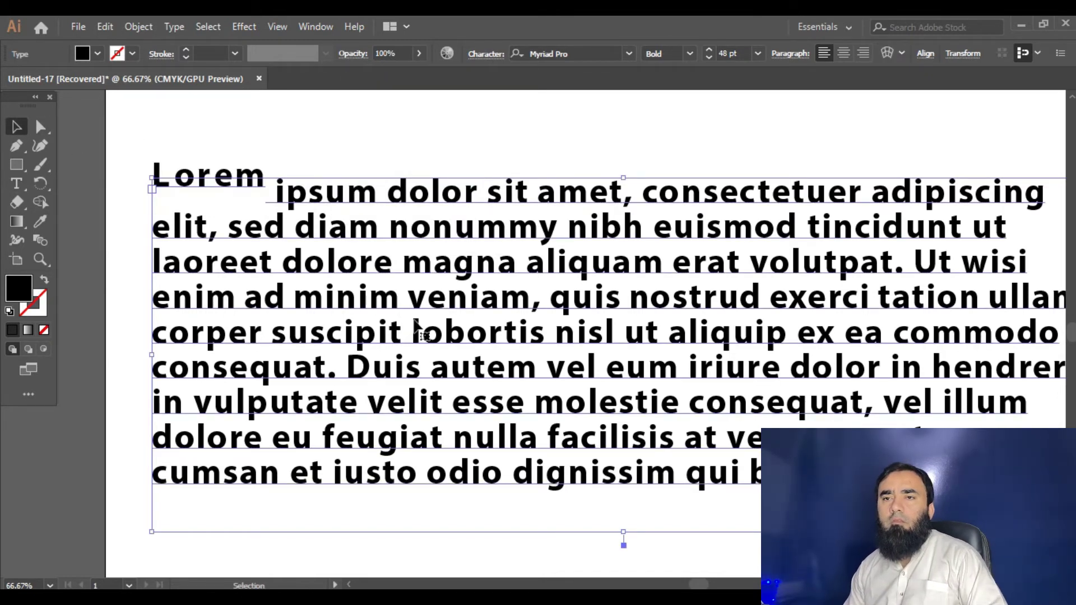
pyautogui.press('Delete')
# Add a new line of point text reading "Skills are better than Strength" on the empty artboard.
pyautogui.click(19, 188)
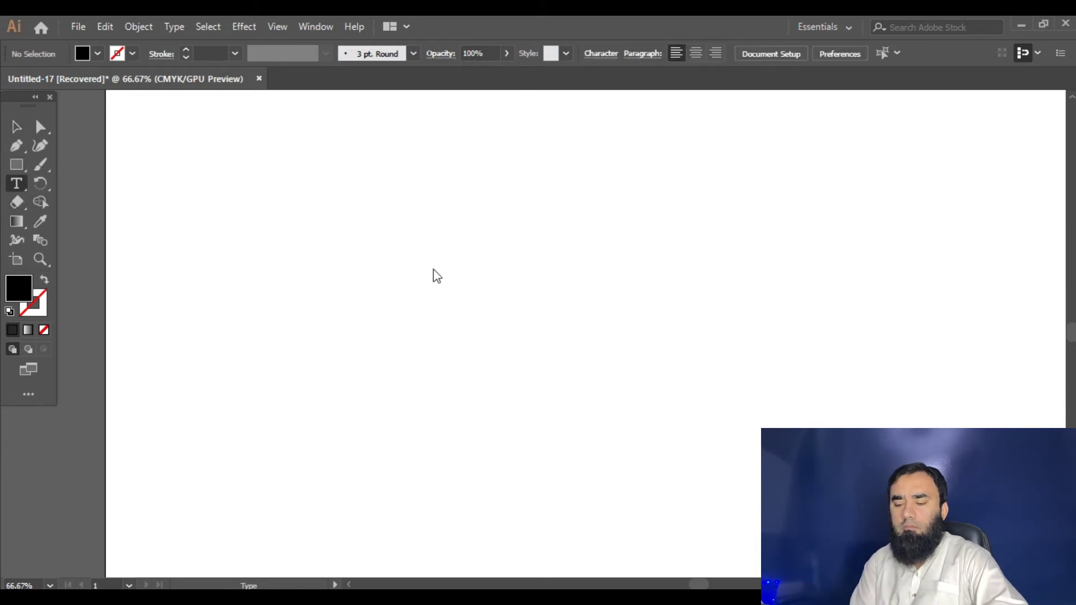
pyautogui.click(409, 267)
pyautogui.write('S')
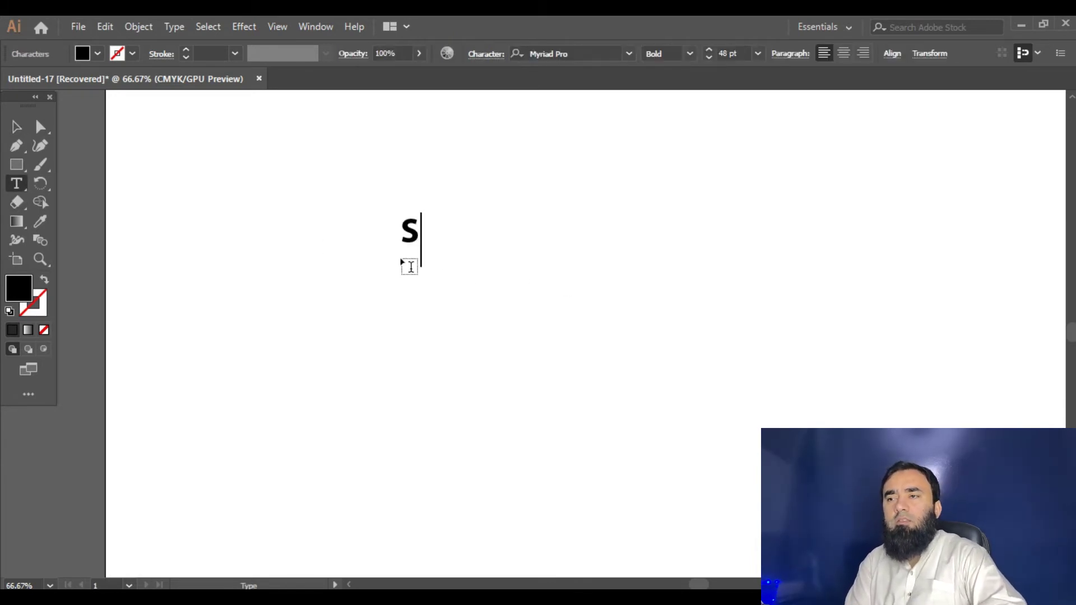
pyautogui.write('kills are ')
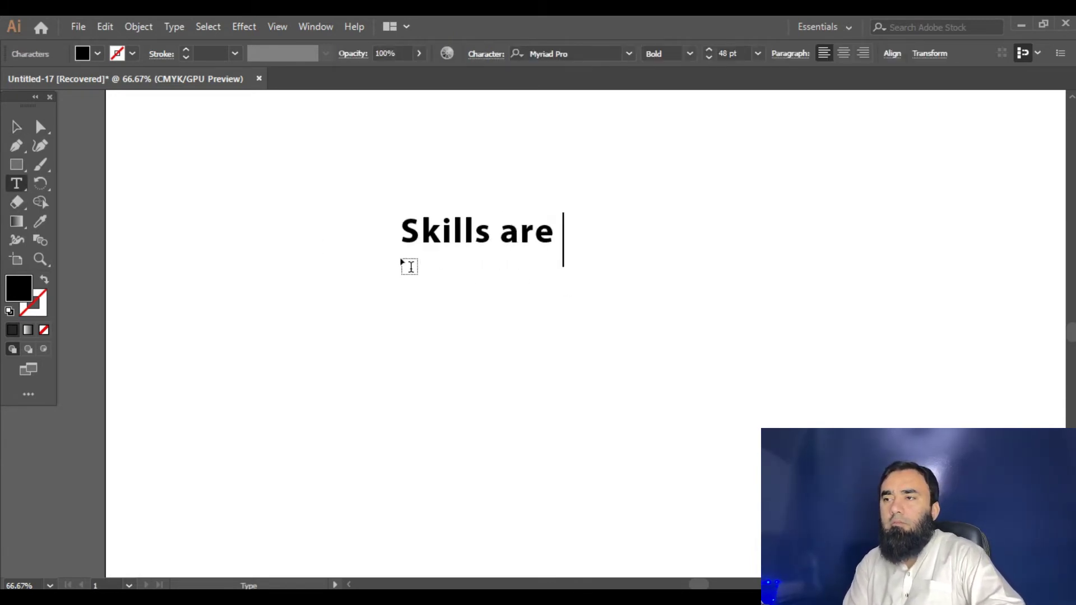
pyautogui.write('better')
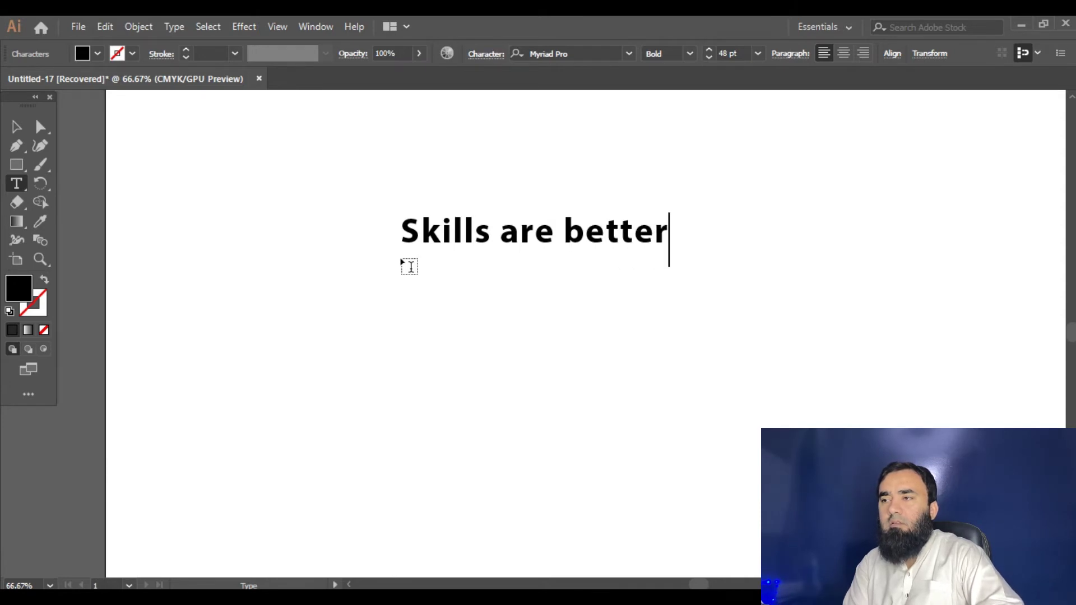
pyautogui.write(' than Streng')
pyautogui.press('BackSpace')
pyautogui.write('ngth')
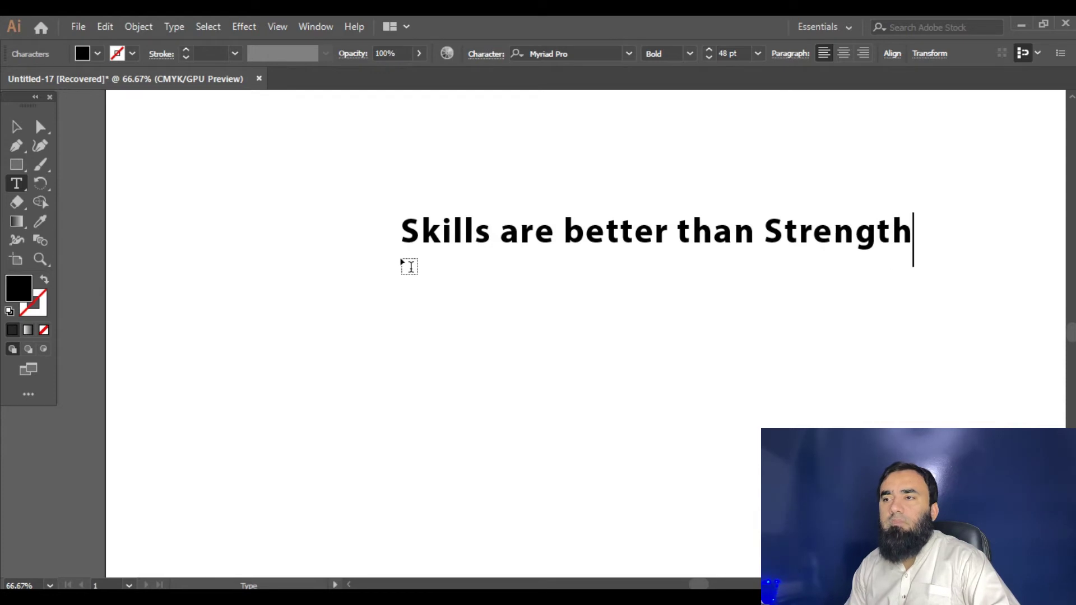
pyautogui.press('Escape')
# Reposition the "Skills are better than Strength" line on the artboard and enlarge it proportionally to about 52.85 pt.
pyautogui.moveTo(635, 242); pyautogui.dragTo(499, 242)
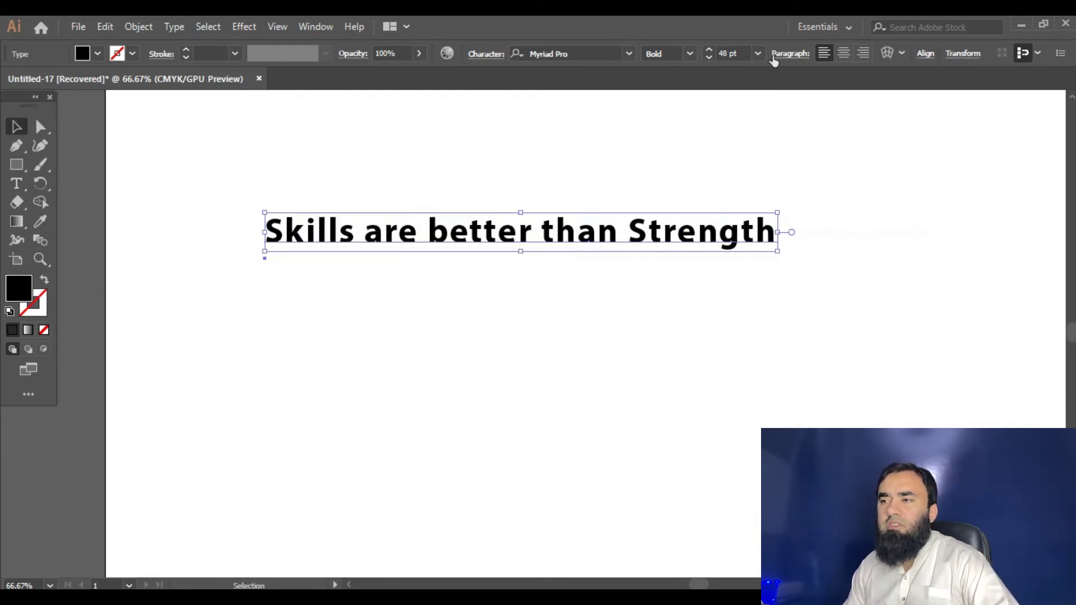
pyautogui.moveTo(778, 252); pyautogui.dragTo(828, 298)
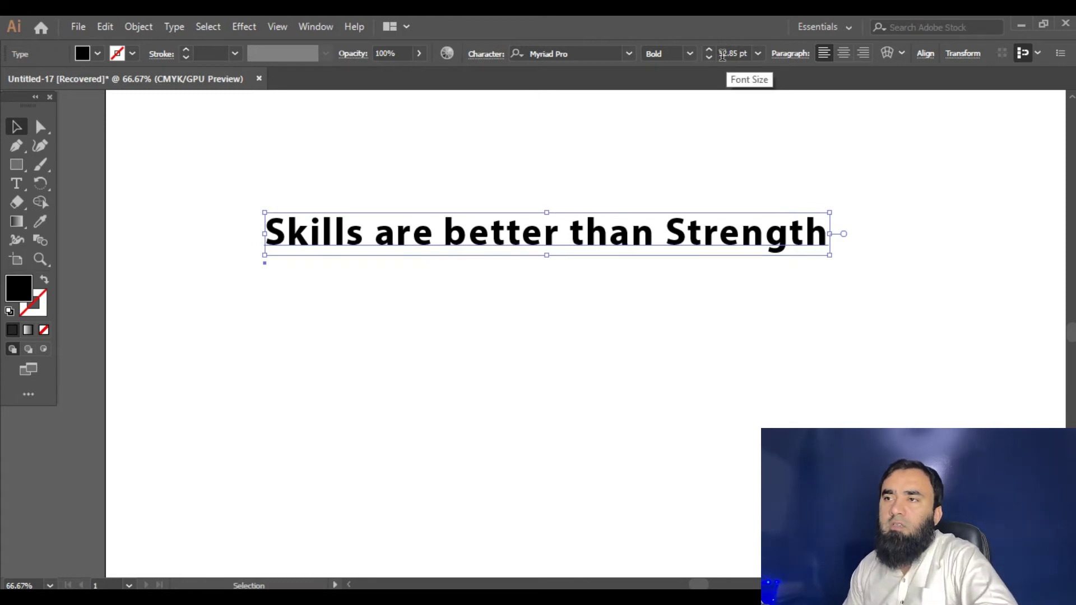
pyautogui.click(491, 55)
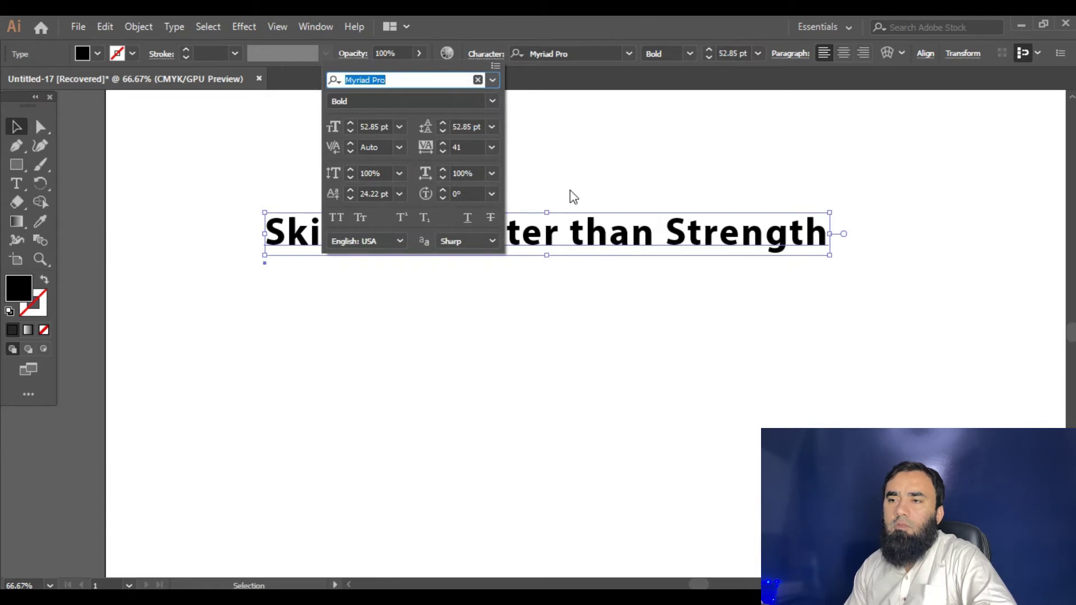
pyautogui.click(575, 193)
pyautogui.scroll(7, 579, 196)
pyautogui.scroll(-5, 579, 197)
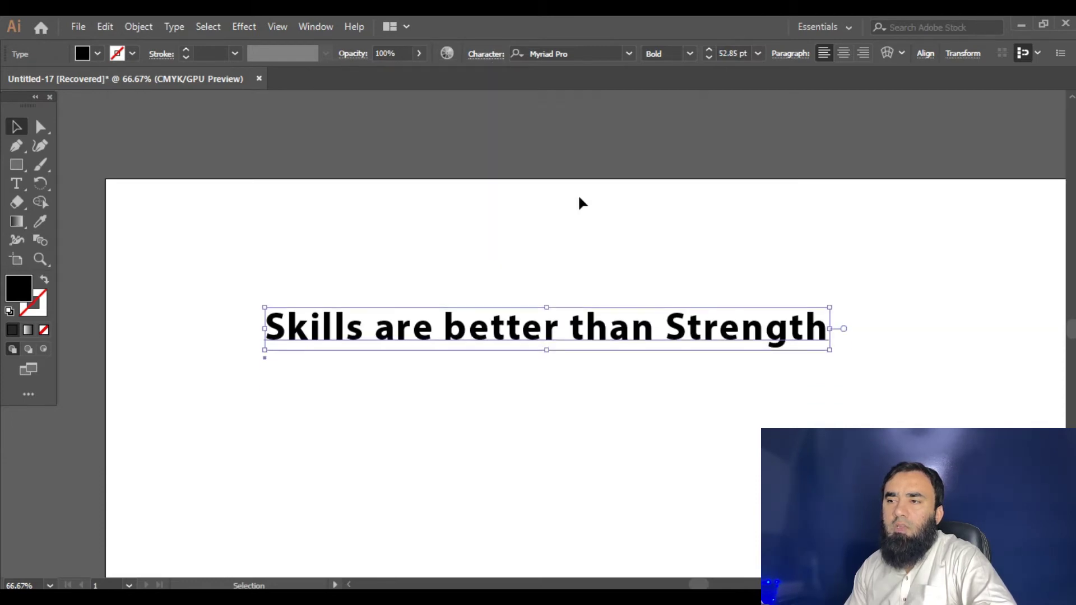
pyautogui.moveTo(526, 282); pyautogui.dragTo(526, 390)
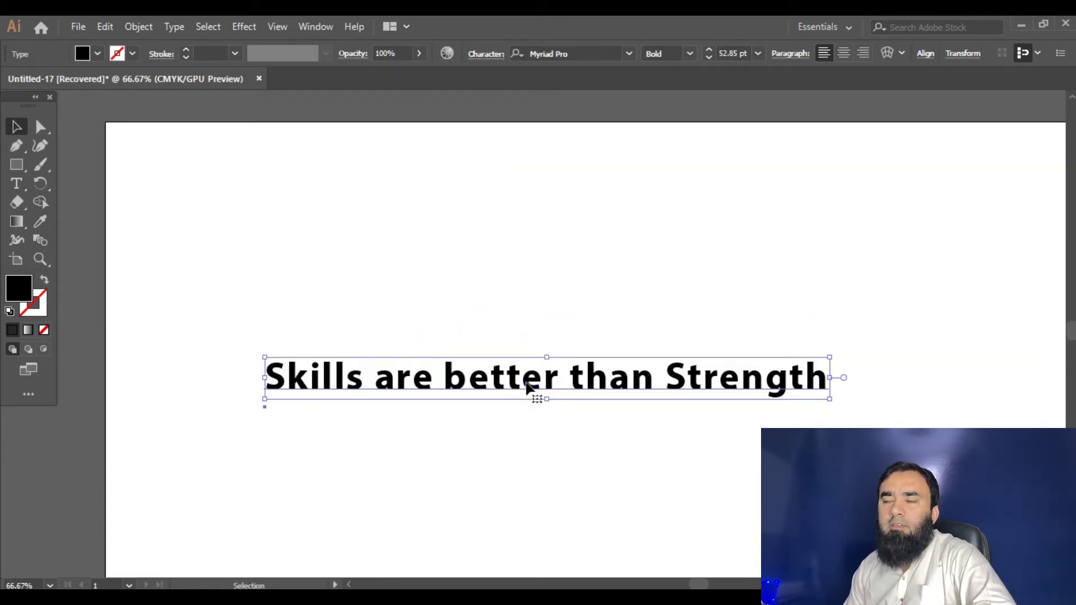
# Rotate the individual characters of the text line by 45° using Character Rotation.
pyautogui.click(483, 59)
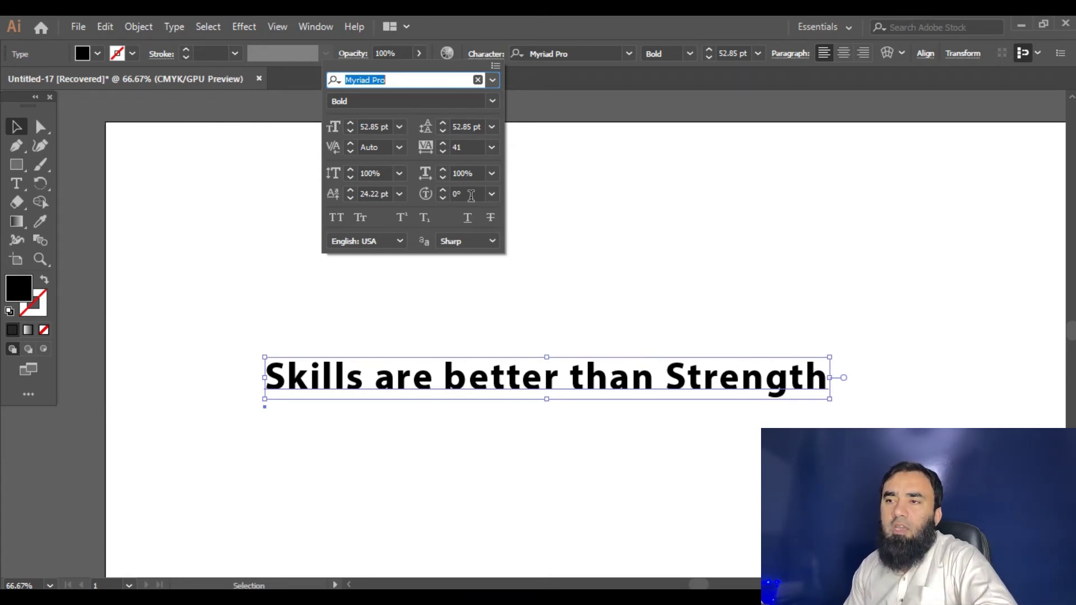
pyautogui.click(469, 196)
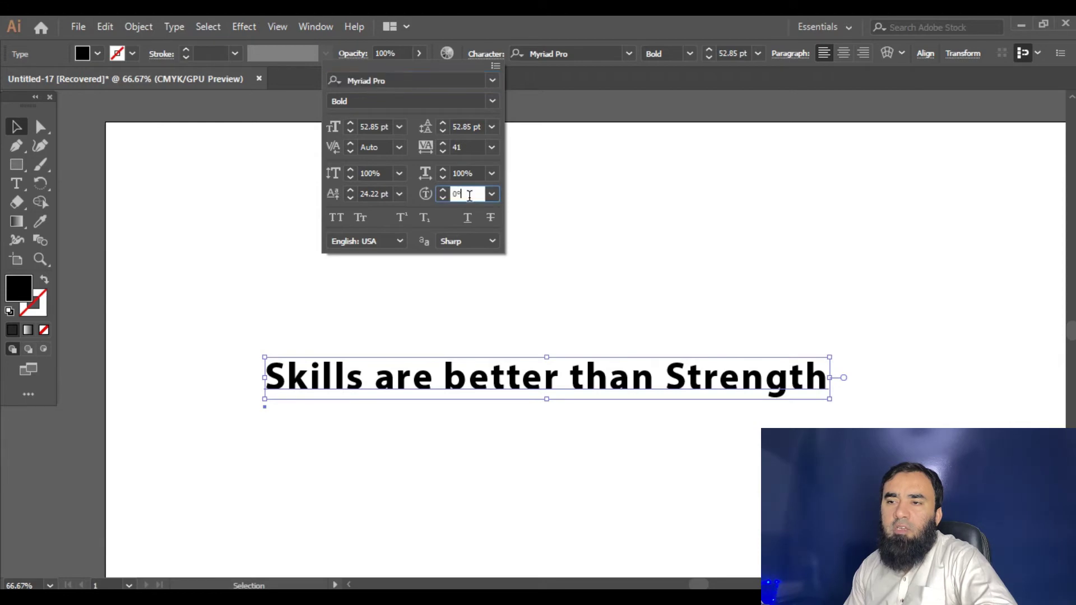
pyautogui.scroll(6, 470, 195)
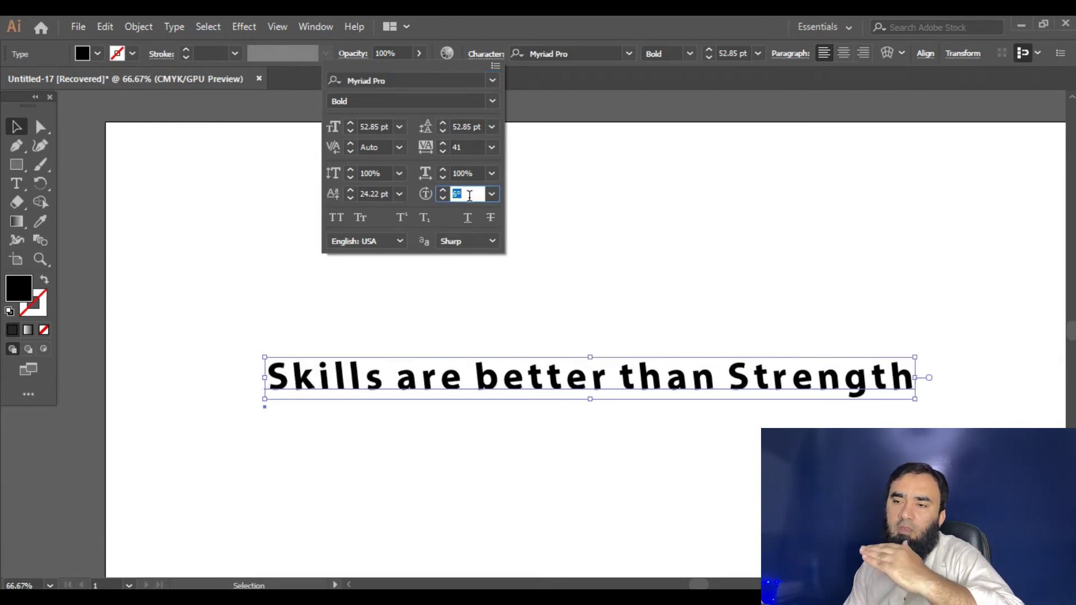
pyautogui.scroll(12, 470, 195)
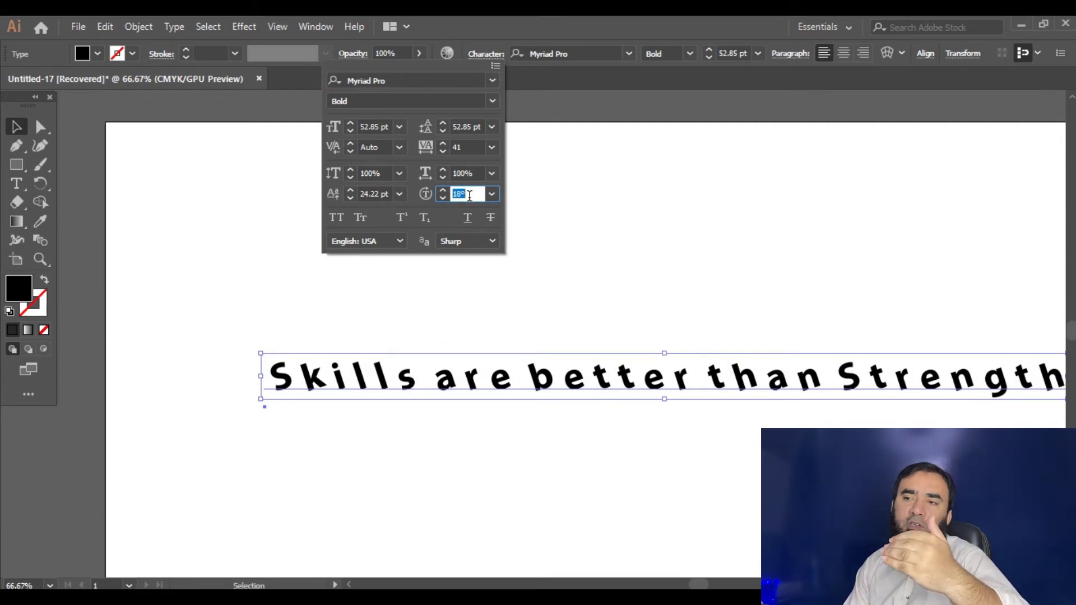
pyautogui.scroll(5, 470, 195)
pyautogui.scroll(1, 470, 195)
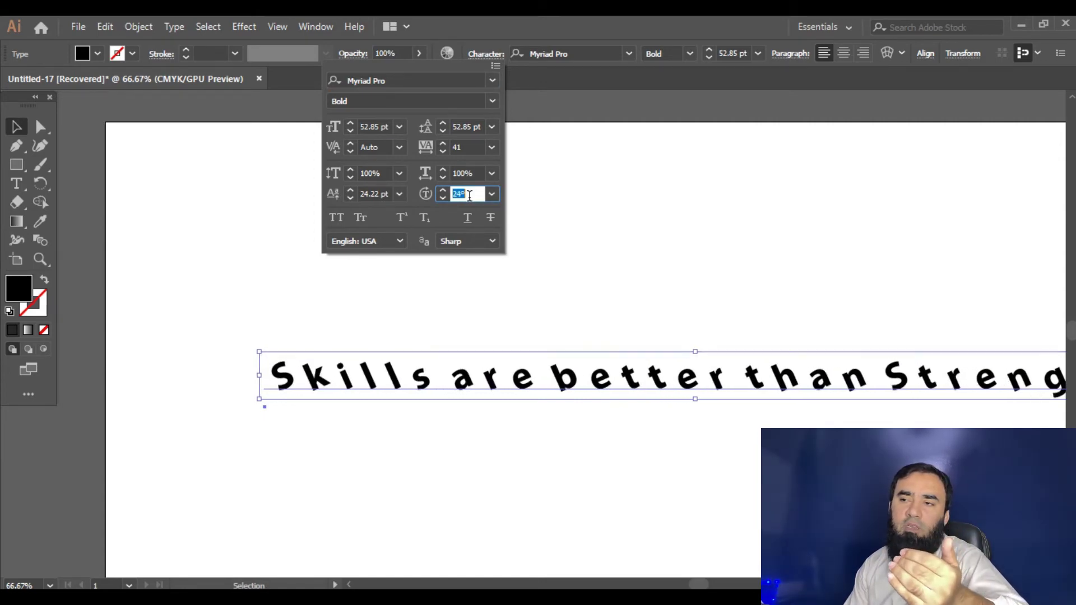
pyautogui.scroll(8, 470, 196)
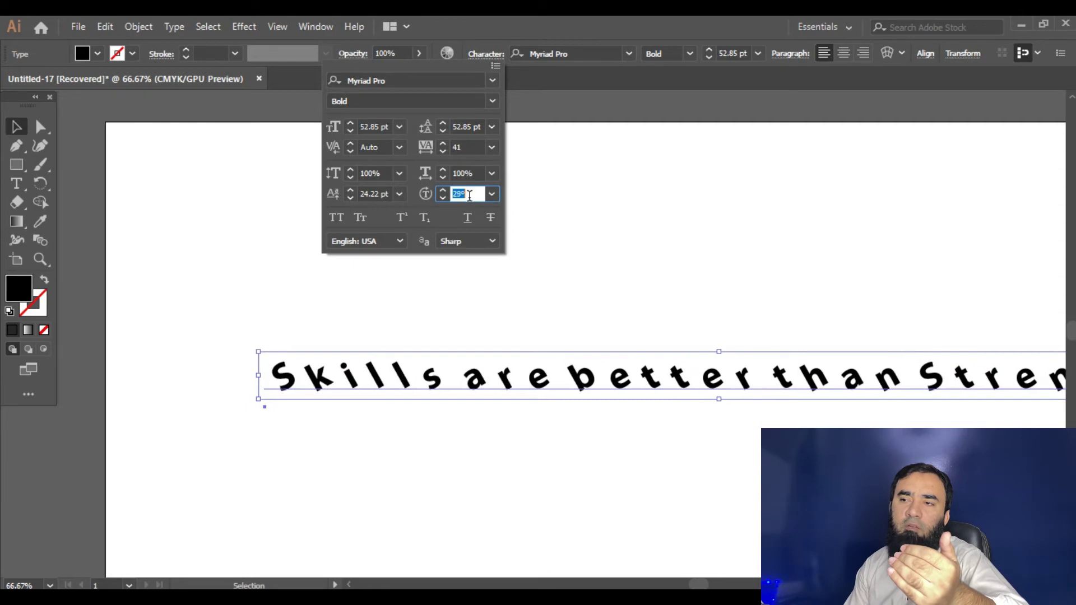
pyautogui.scroll(10, 470, 196)
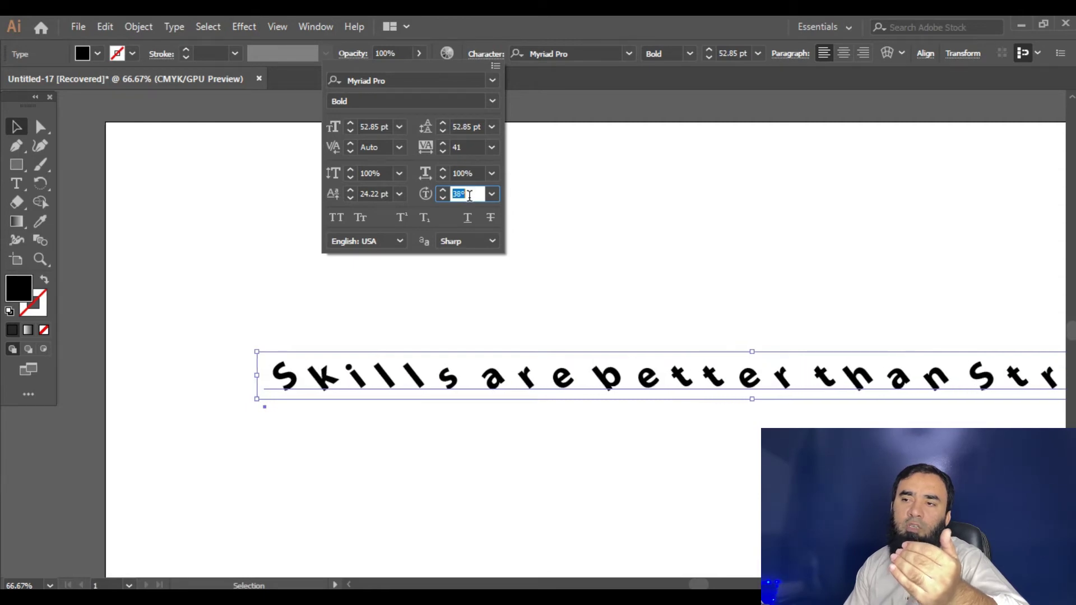
pyautogui.scroll(3, 470, 195)
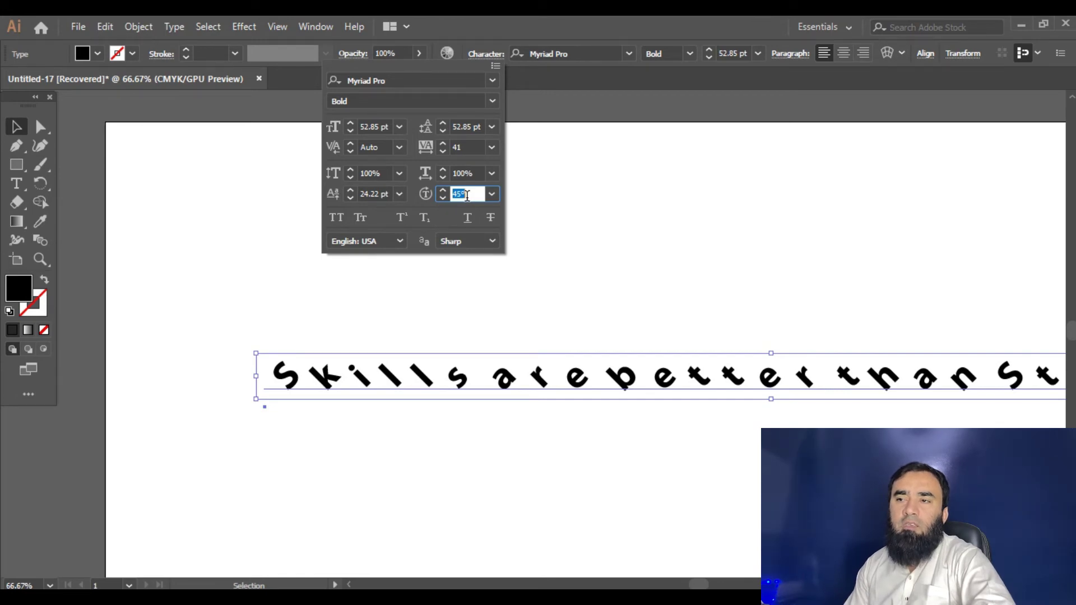
# Set the text line's Character Rotation to -45°.
pyautogui.click(458, 193)
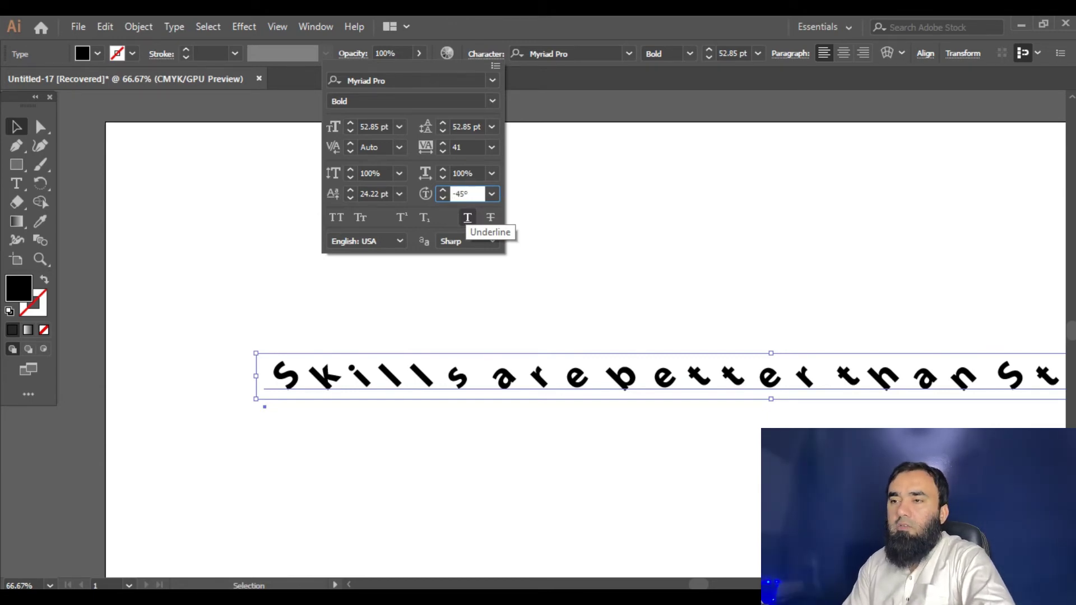
pyautogui.press('Return')
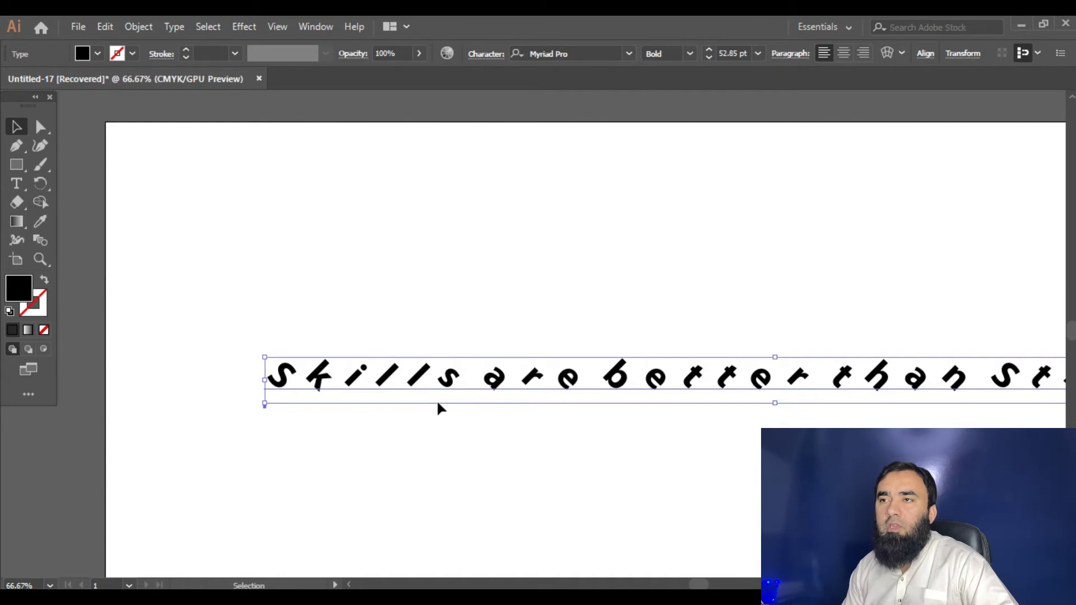
pyautogui.scroll(-1, 436, 400)
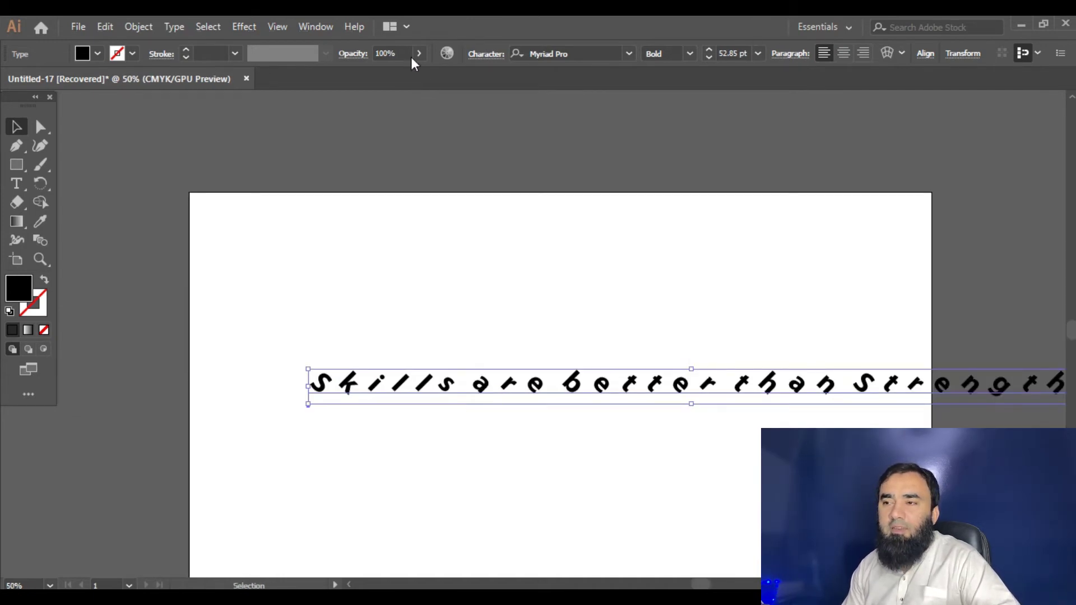
# Undo all the character rotation changes on the text line.
pyautogui.hotkey('ctrl', 'z')
pyautogui.hotkey('ctrl', 'z')
pyautogui.hotkey('ctrl', 'z')
pyautogui.hotkey('ctrl', 'z')
pyautogui.hotkey('ctrl', 'z')
pyautogui.hotkey('ctrl', 'z')
pyautogui.hotkey('ctrl', 'z')
pyautogui.hotkey('ctrl', 'z')
pyautogui.hotkey('ctrl', 'z')
pyautogui.hotkey('ctrl', 'z')
pyautogui.hotkey('ctrl', 'z')
pyautogui.hotkey('ctrl', 'z')
pyautogui.hotkey('ctrl', 'z')
pyautogui.hotkey('ctrl', 'z')
pyautogui.hotkey('ctrl', 'z')
pyautogui.hotkey('ctrl', 'z')
pyautogui.hotkey('ctrl', 'z')
pyautogui.hotkey('ctrl', 'z')
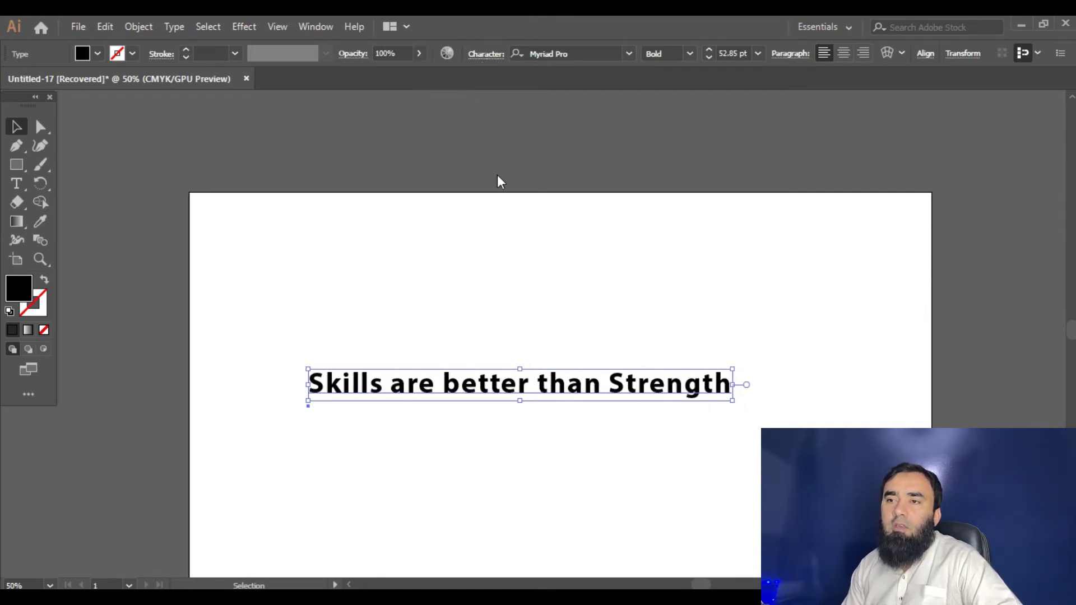
# Apply All Caps to the "Skills are better than Strength" line.
pyautogui.hotkey('ctrl', 't')
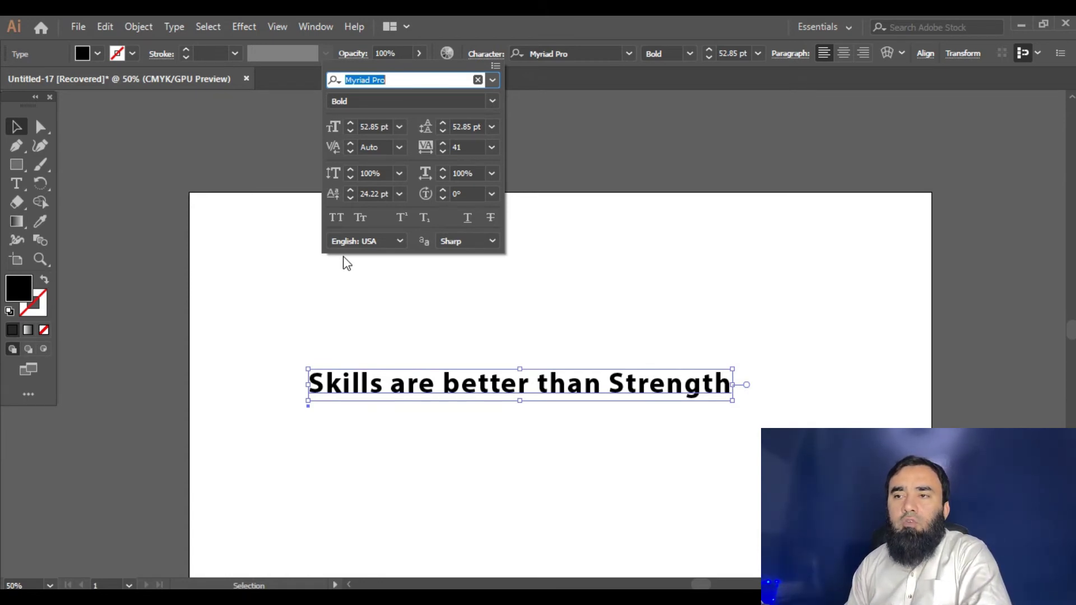
pyautogui.click(335, 220)
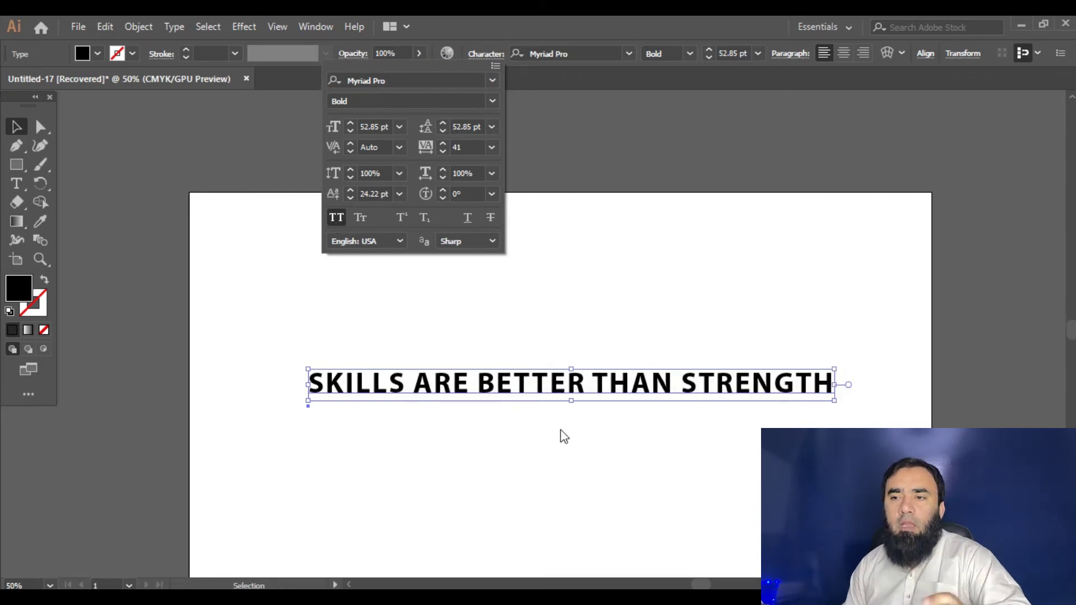
pyautogui.click(536, 383)
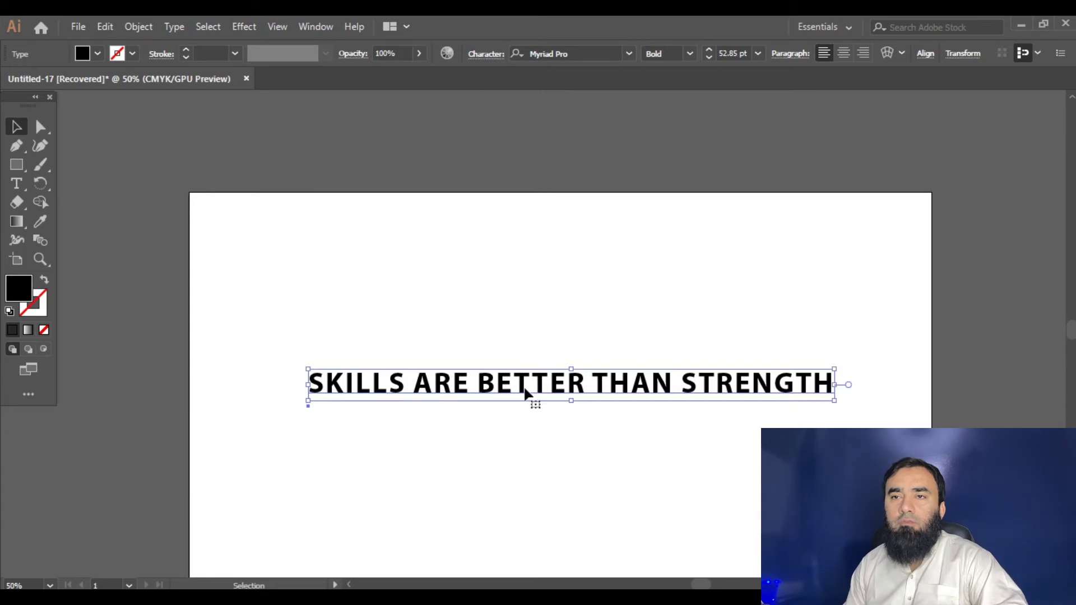
# Delete the text line and draw a large area text frame with placeholder text across the artboard.
pyautogui.press('Delete')
pyautogui.click(17, 183)
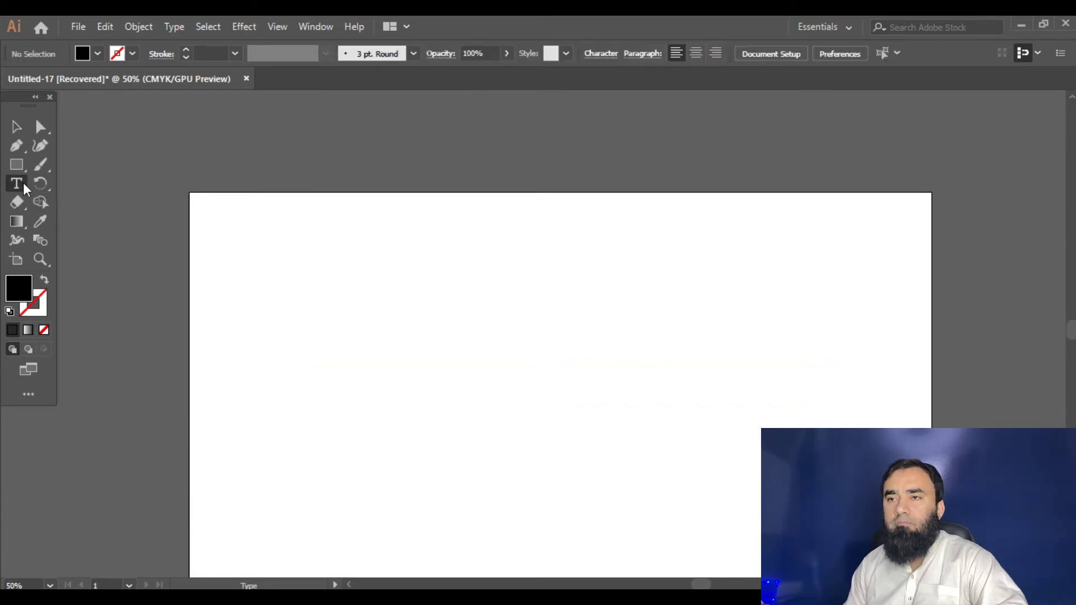
pyautogui.scroll(-2, 341, 248)
pyautogui.moveTo(250, 163); pyautogui.dragTo(888, 490)
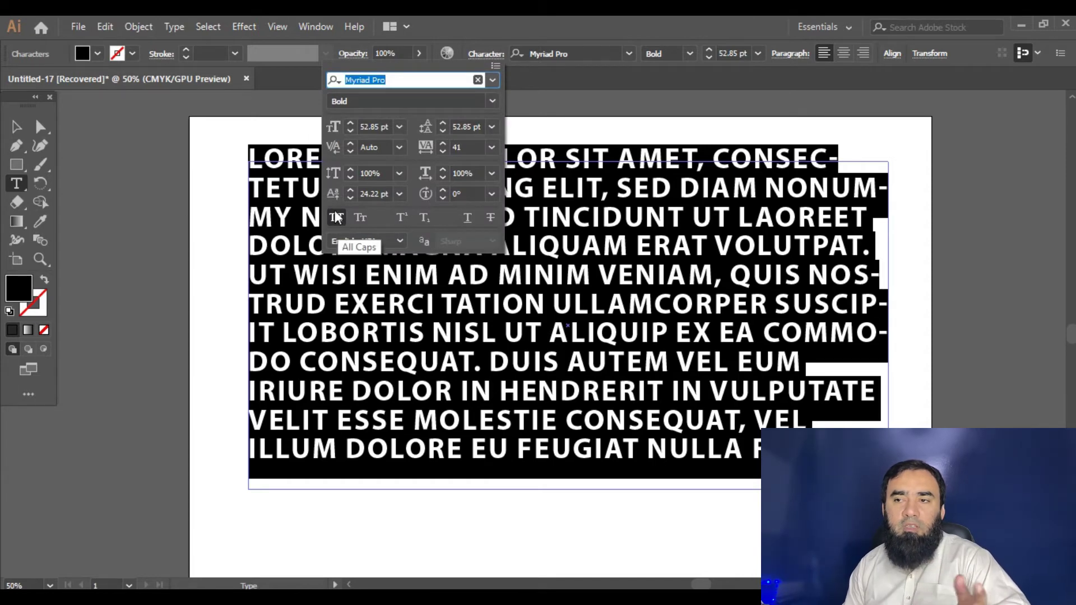
# Turn All Caps off for the selected placeholder paragraph, and turn it back on.
pyautogui.click(336, 217)
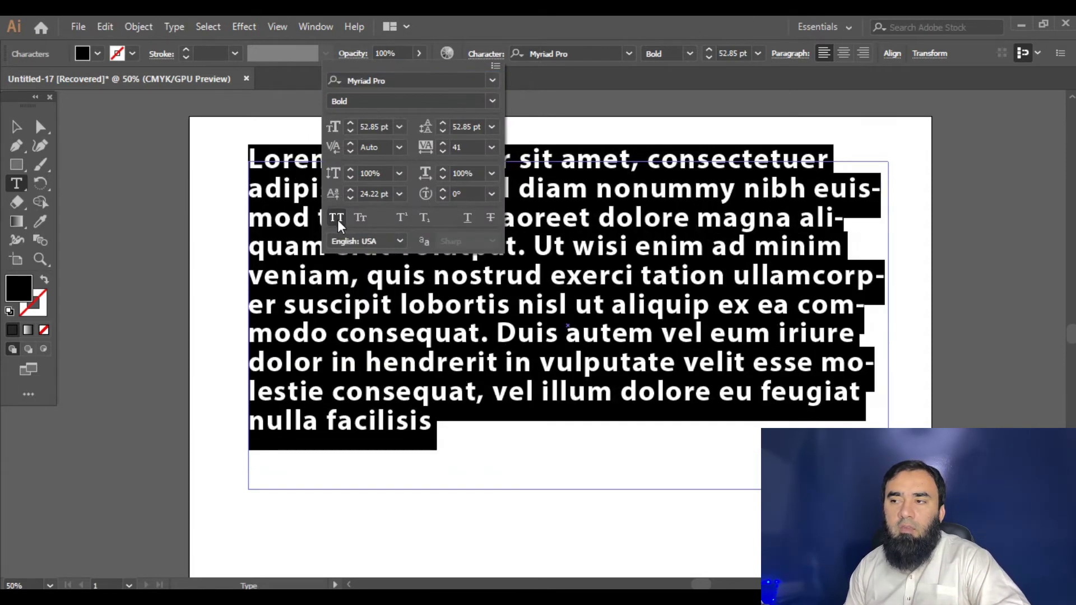
pyautogui.click(759, 466)
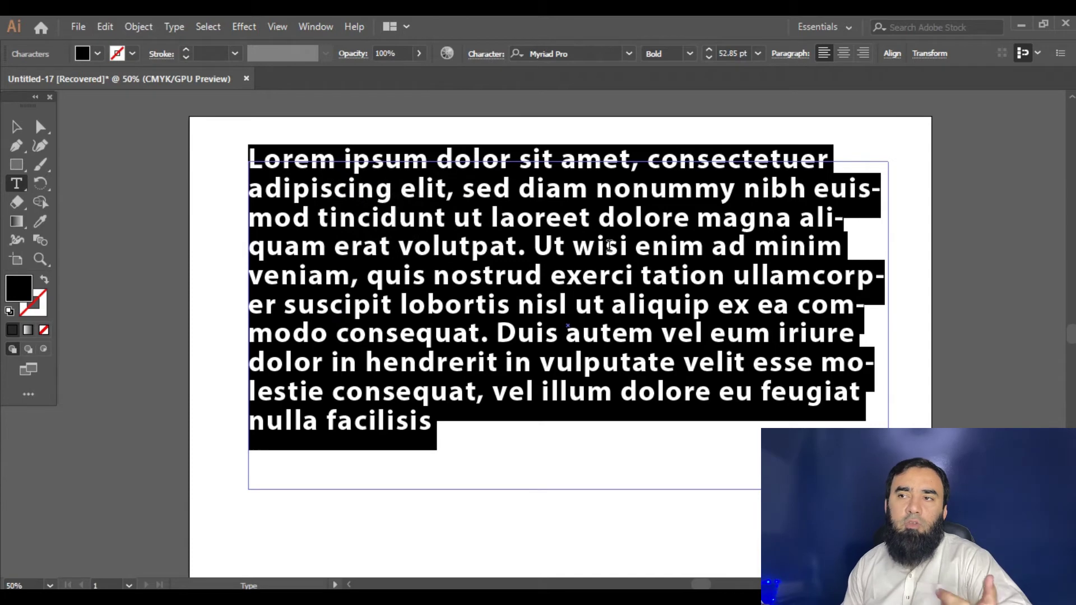
pyautogui.click(482, 55)
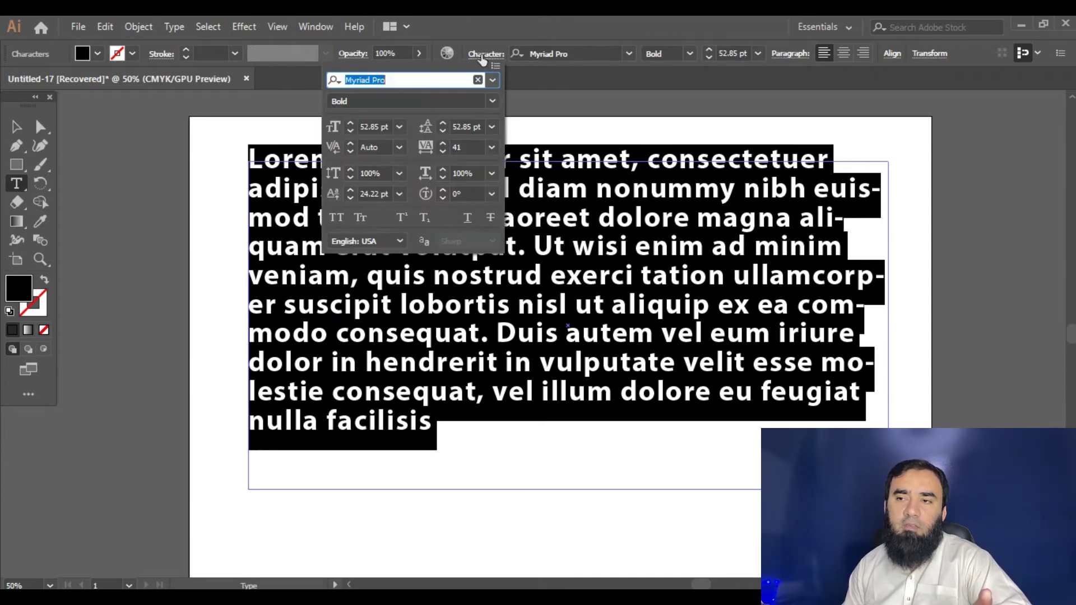
pyautogui.click(342, 222)
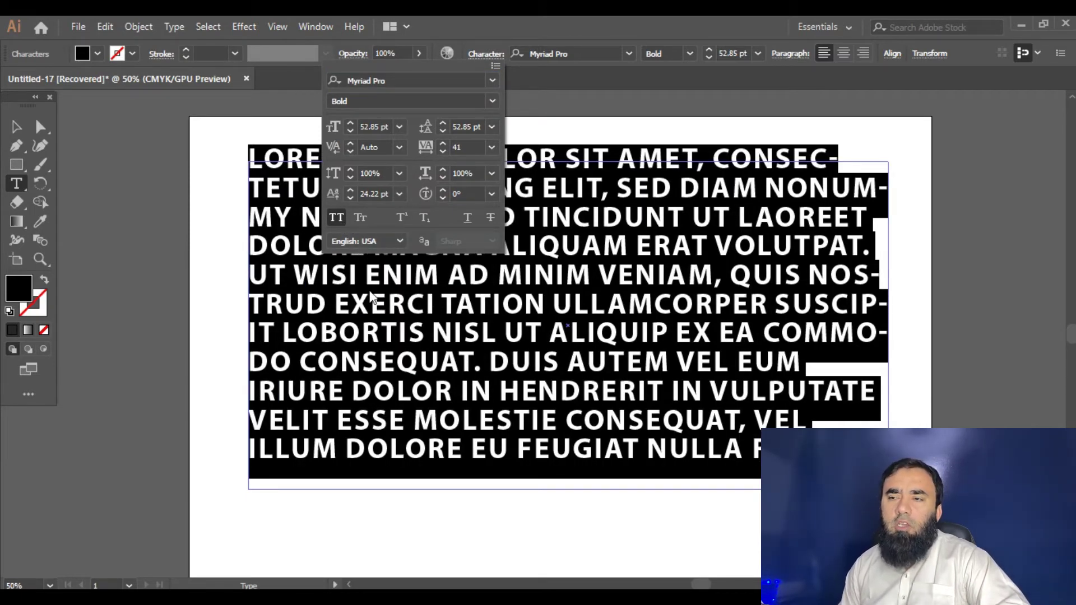
# Apply Small Caps to the selected placeholder paragraph.
pyautogui.click(364, 217)
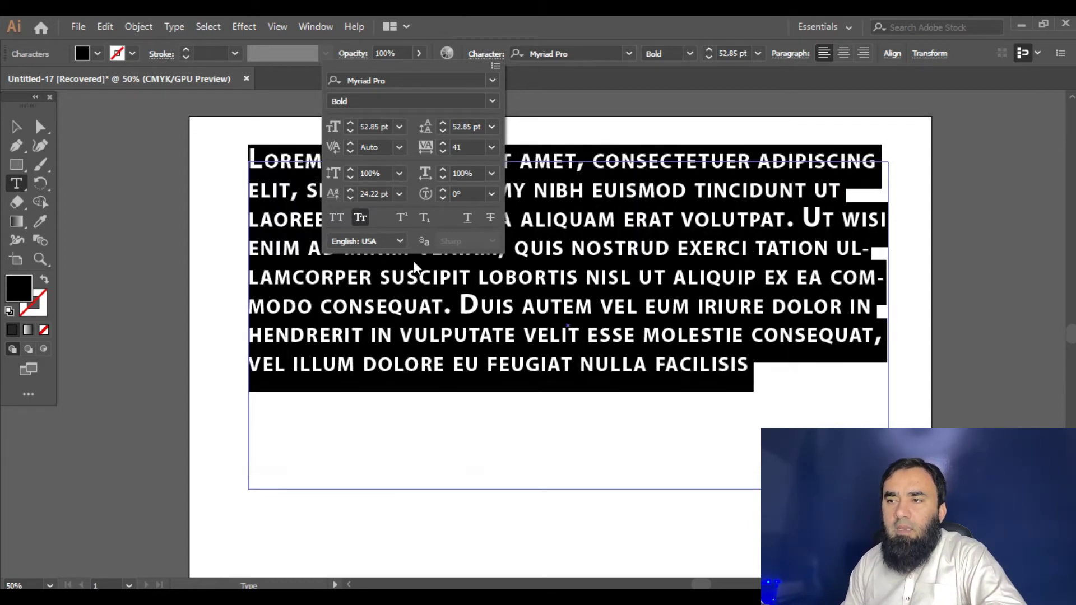
pyautogui.click(640, 134)
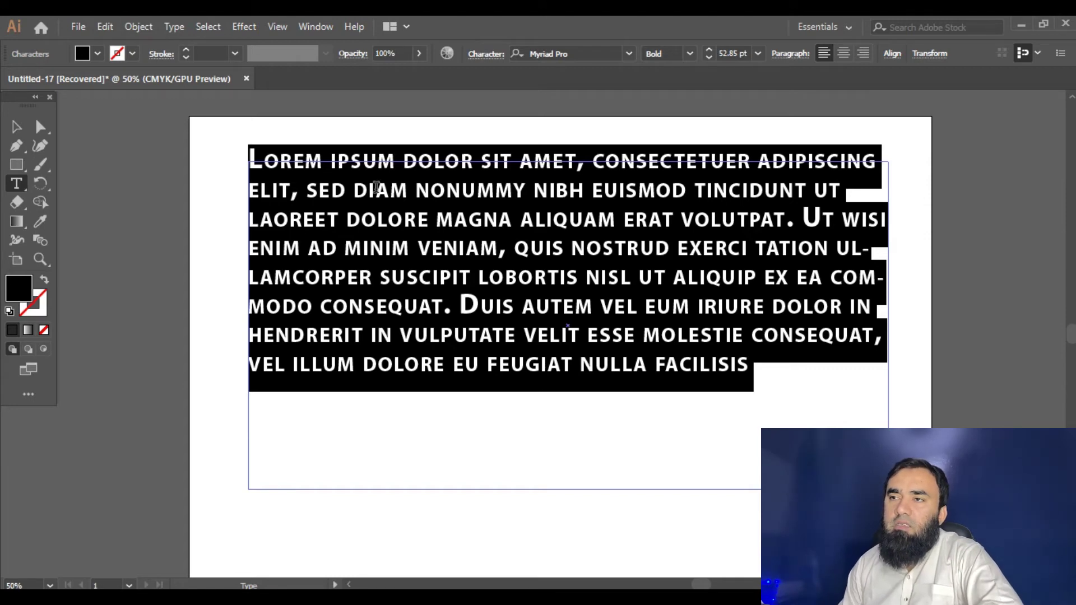
# Clear all the placeholder text from the area text frame.
pyautogui.click(474, 54)
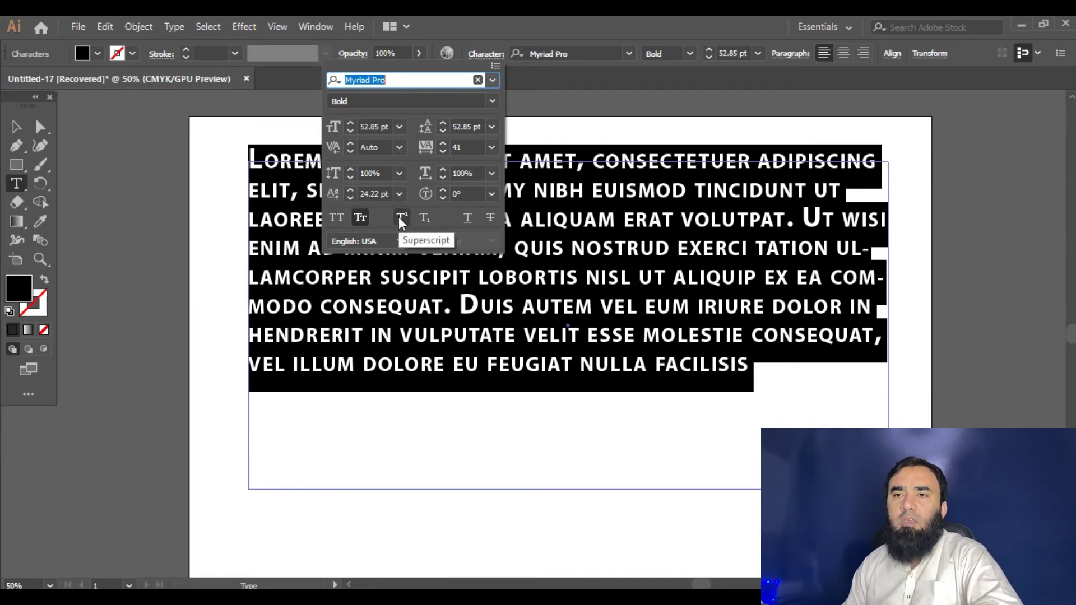
pyautogui.click(10, 132)
pyautogui.press('BackSpace')
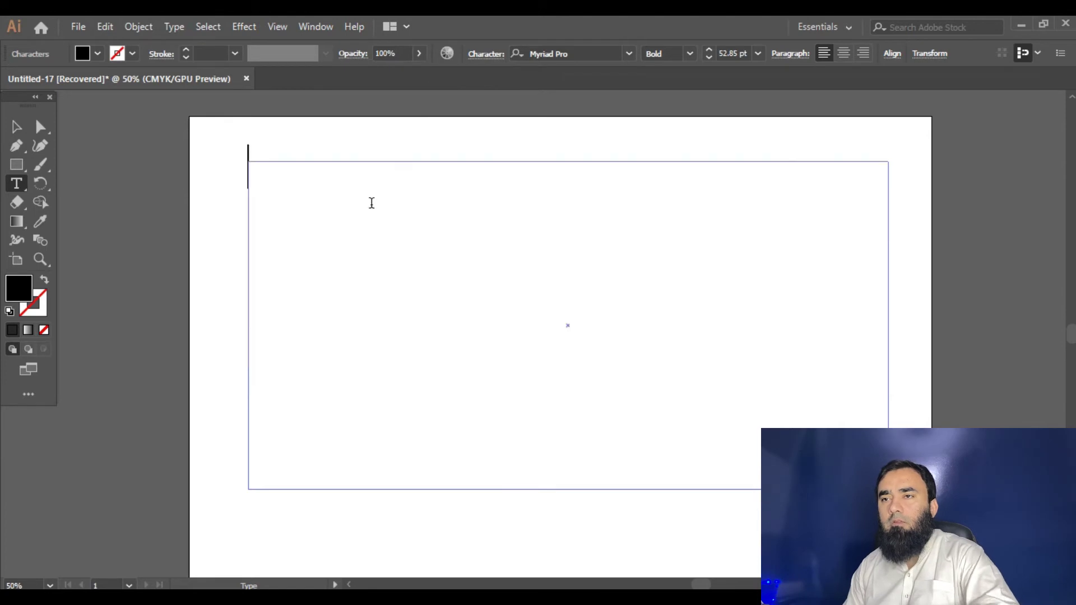
# Delete the empty area text frame and create the point text "22" in the upper part of the artboard.
pyautogui.press('Escape')
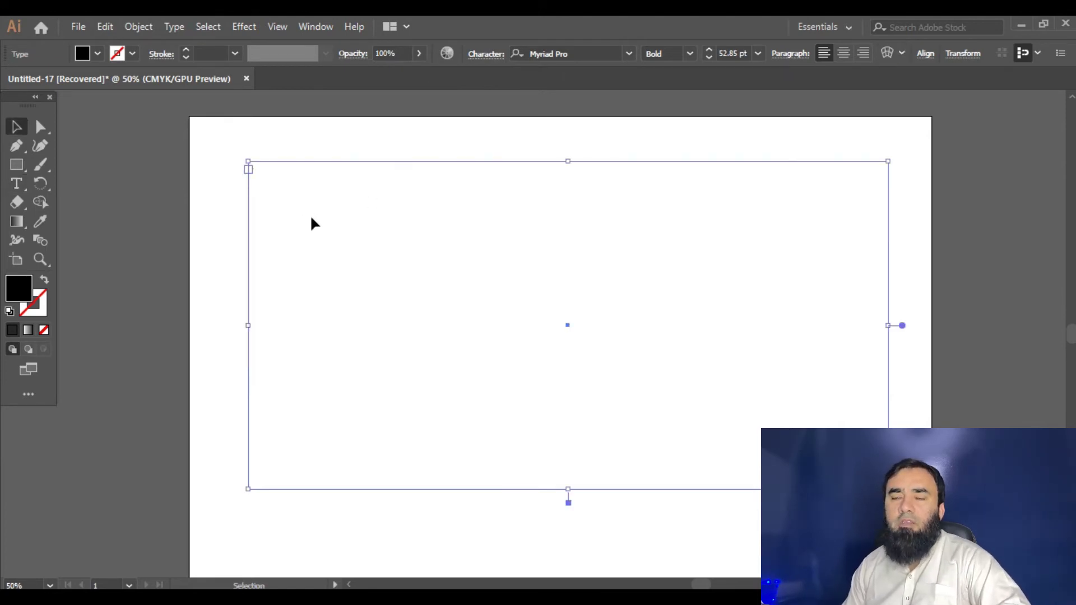
pyautogui.press('Delete')
pyautogui.click(17, 185)
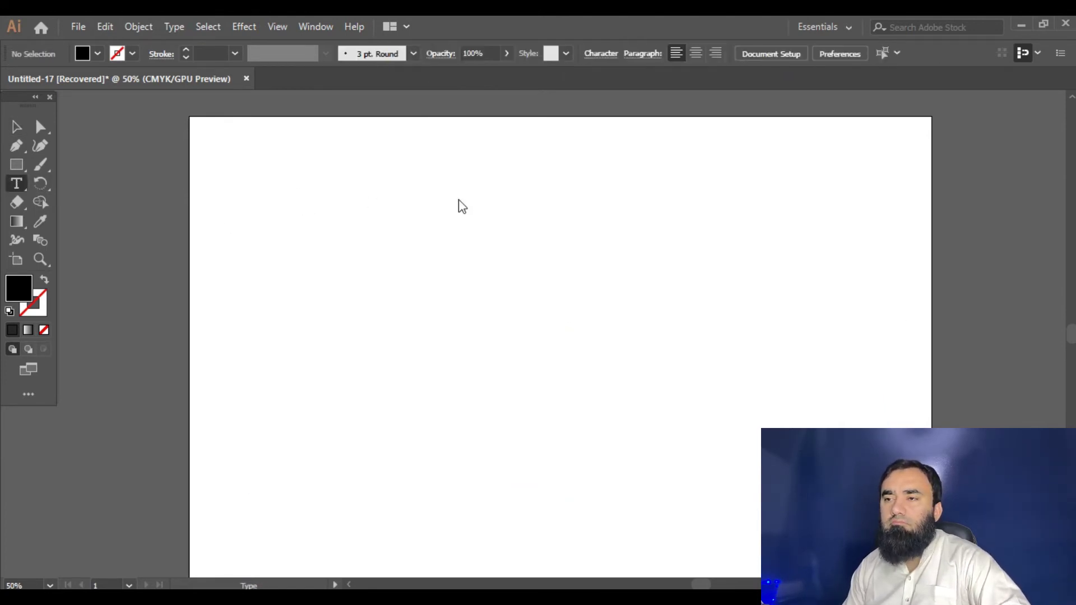
pyautogui.click(424, 252)
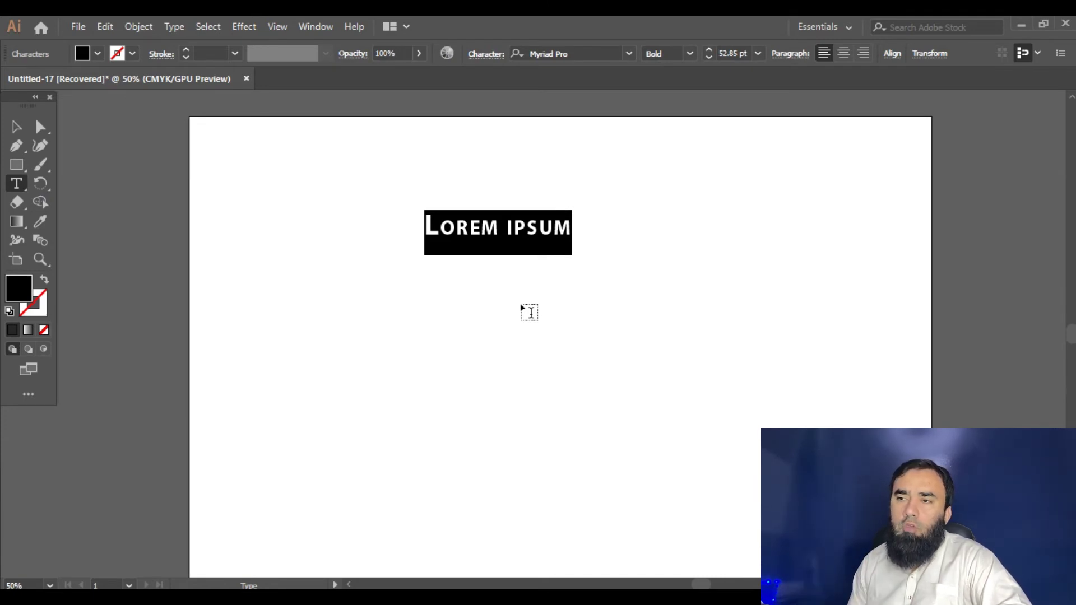
pyautogui.write('2')
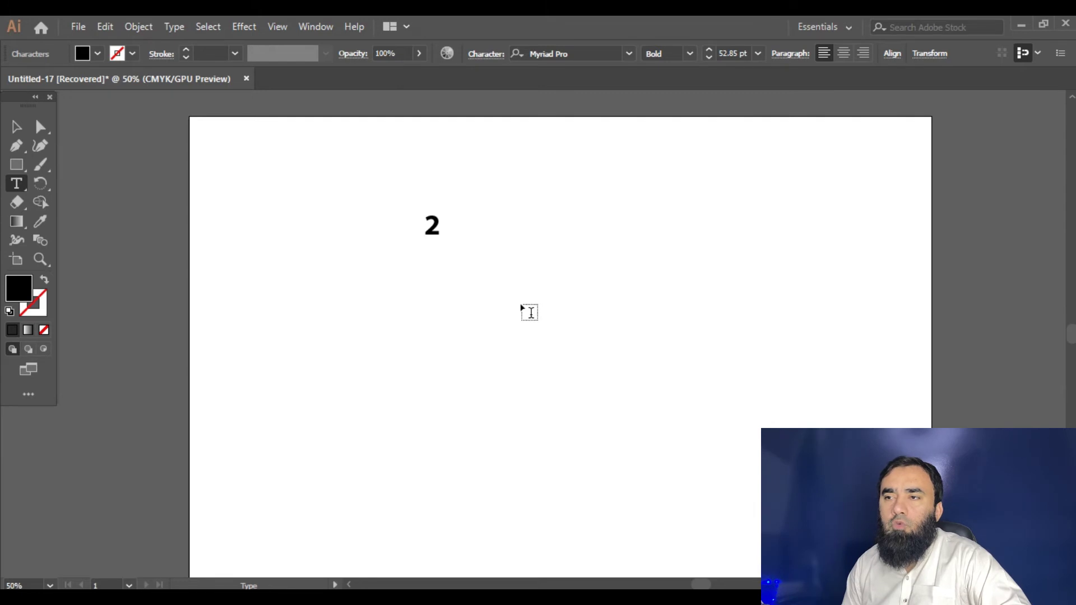
pyautogui.write('2')
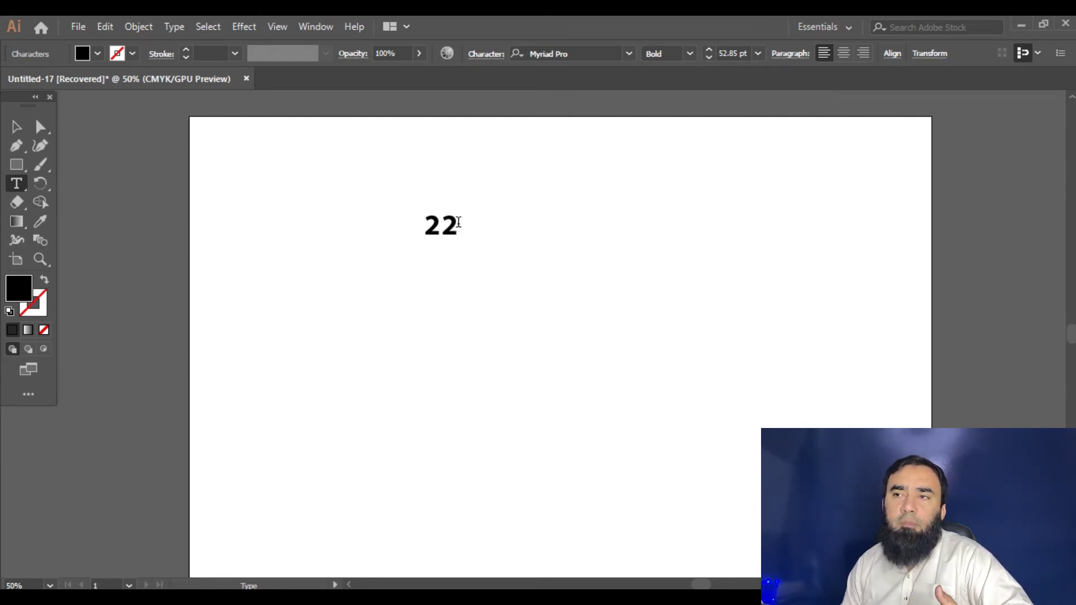
# Apply Superscript to the second 2 of the number text and deselect the text.
pyautogui.moveTo(458, 223); pyautogui.dragTo(448, 226)
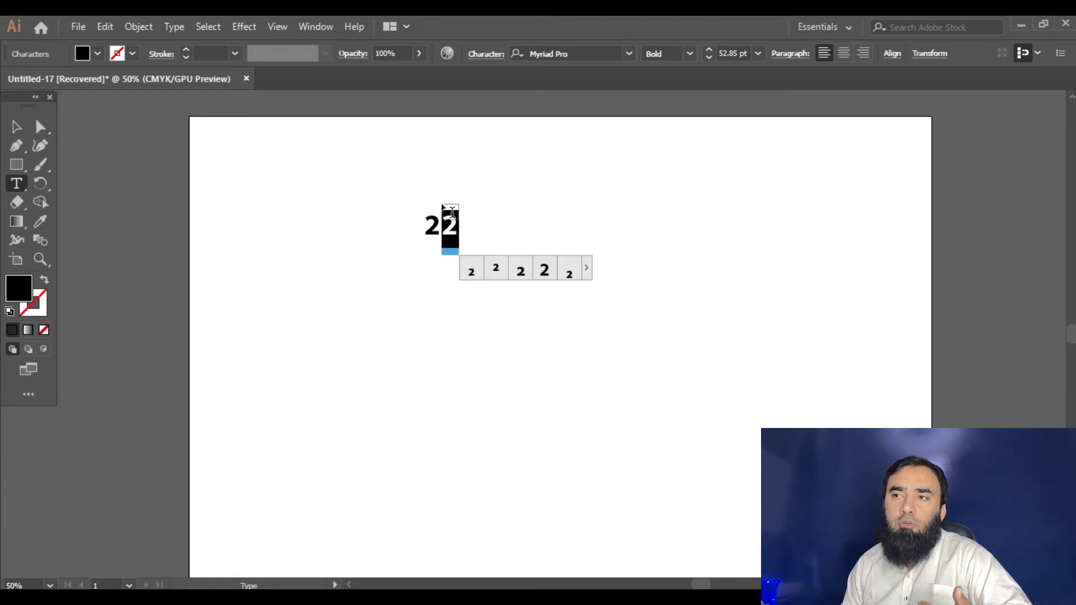
pyautogui.click(490, 56)
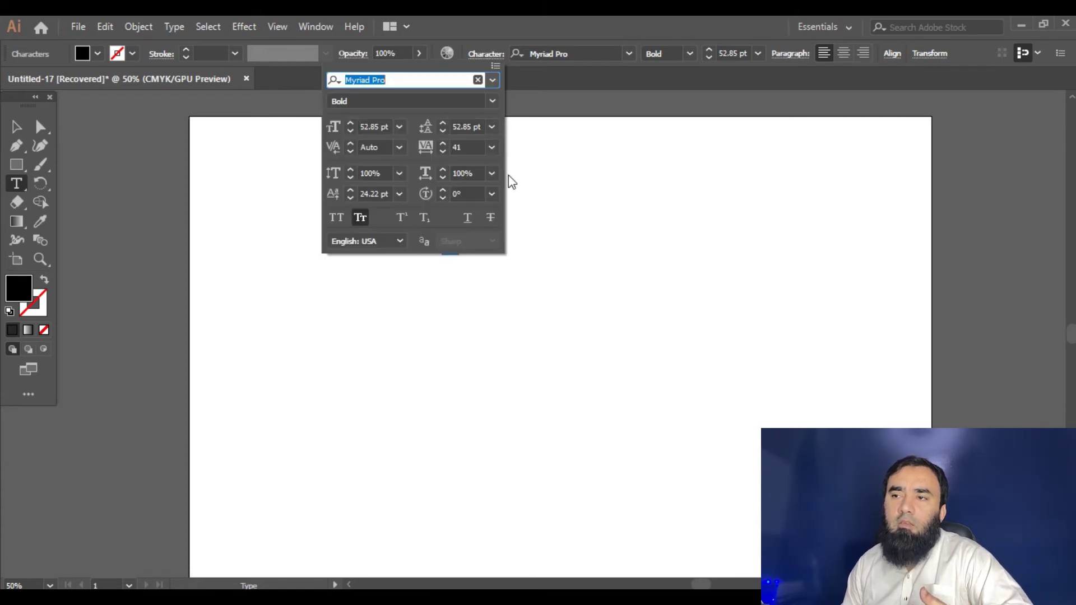
pyautogui.click(405, 217)
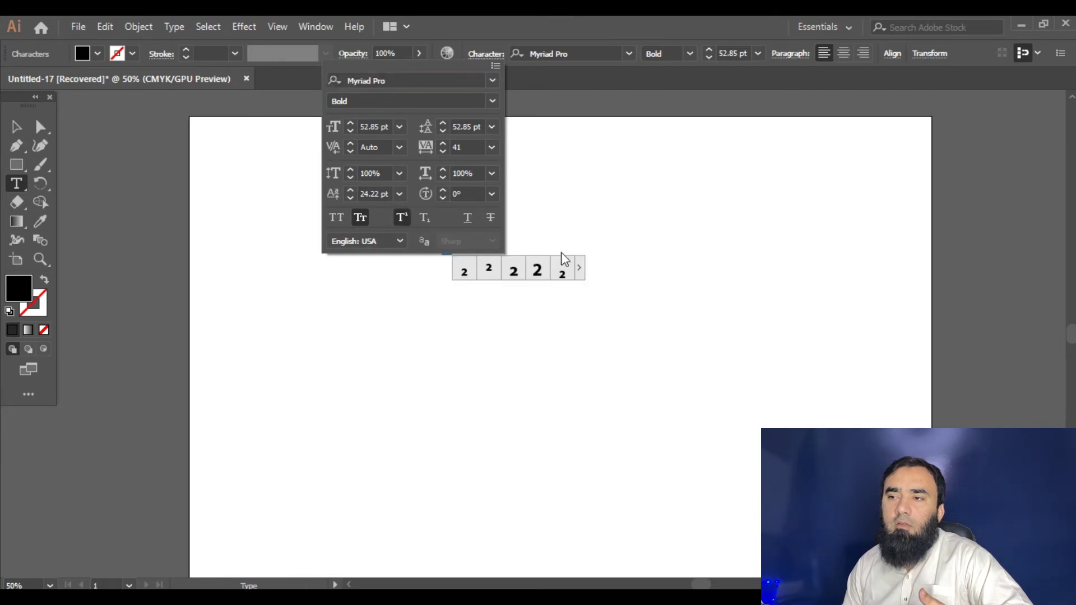
pyautogui.click(494, 267)
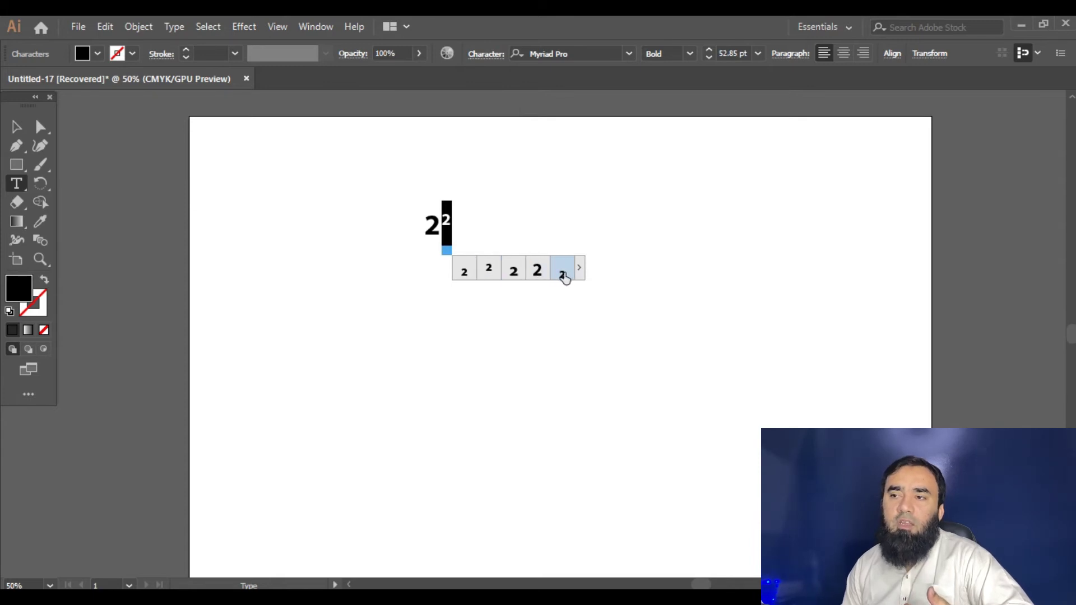
pyautogui.click(489, 272)
pyautogui.click(16, 127)
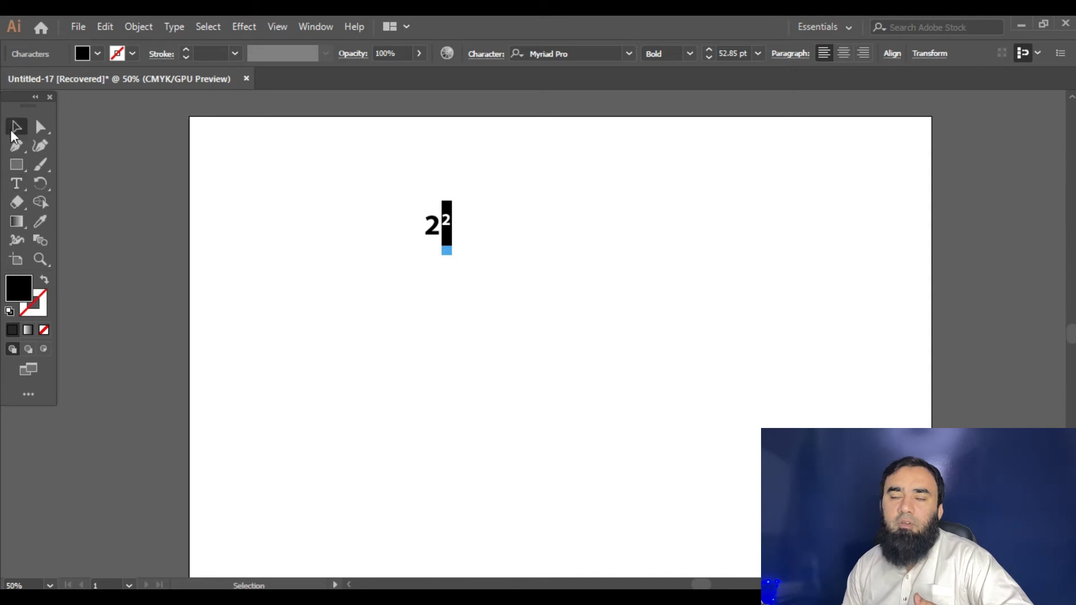
pyautogui.click(344, 272)
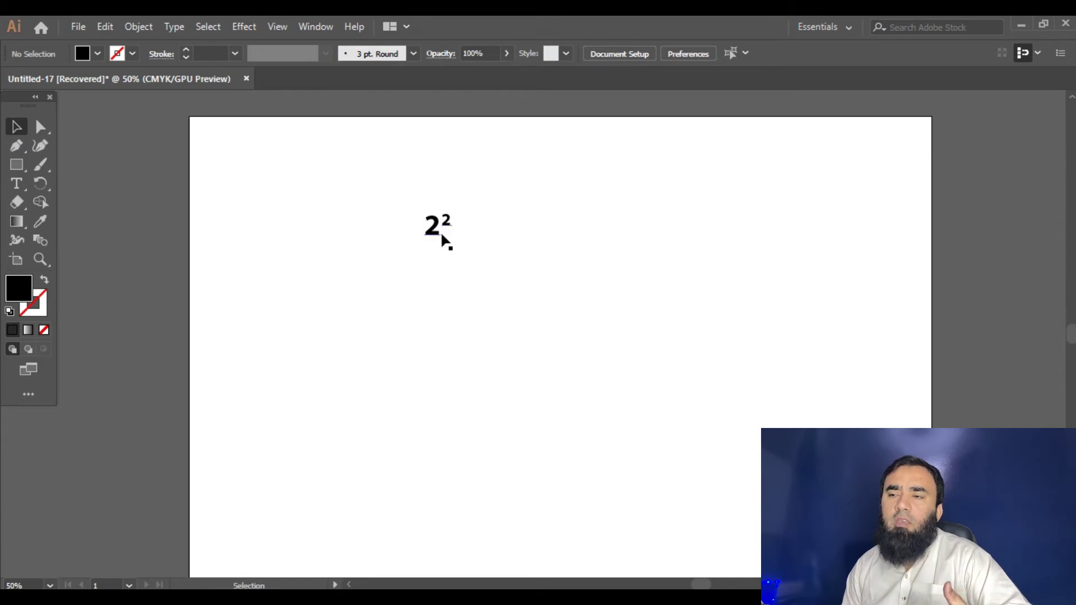
# Set the default character position to Subscript with no text selected.
pyautogui.click(18, 183)
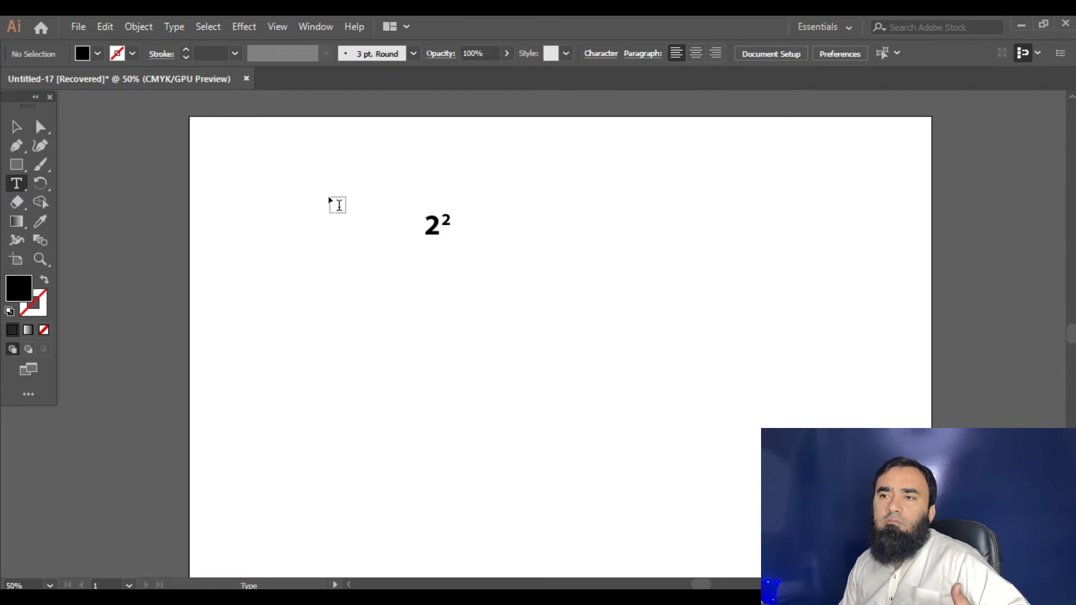
pyautogui.click(21, 129)
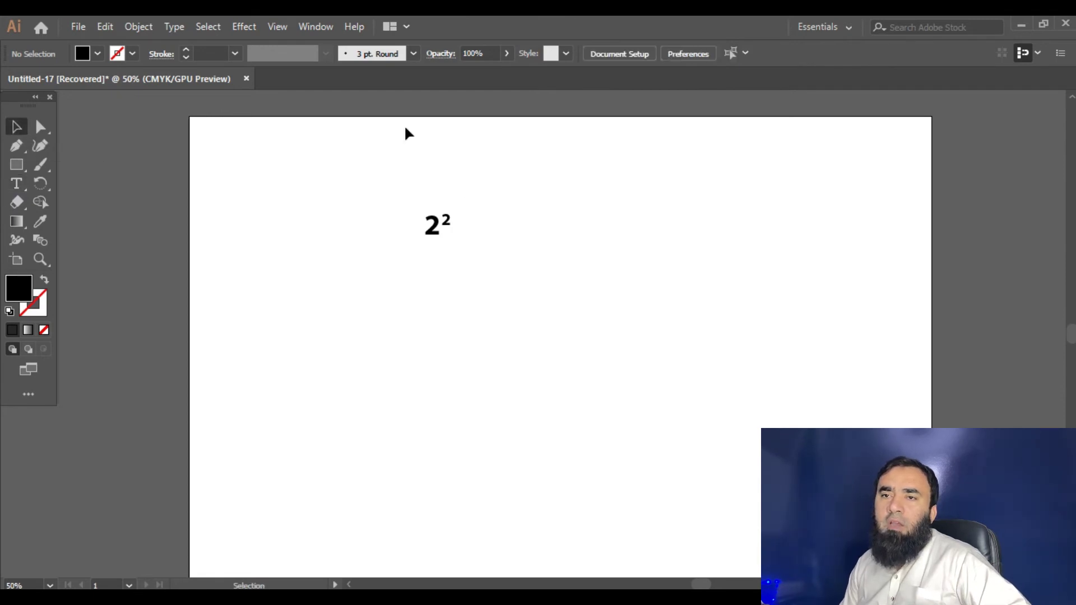
pyautogui.click(17, 186)
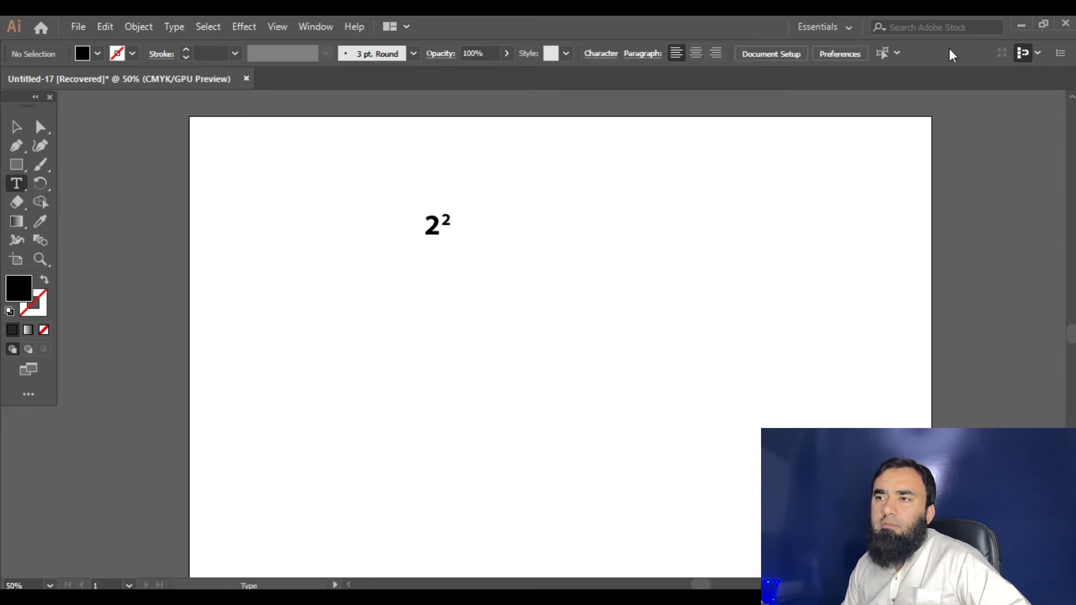
pyautogui.click(601, 54)
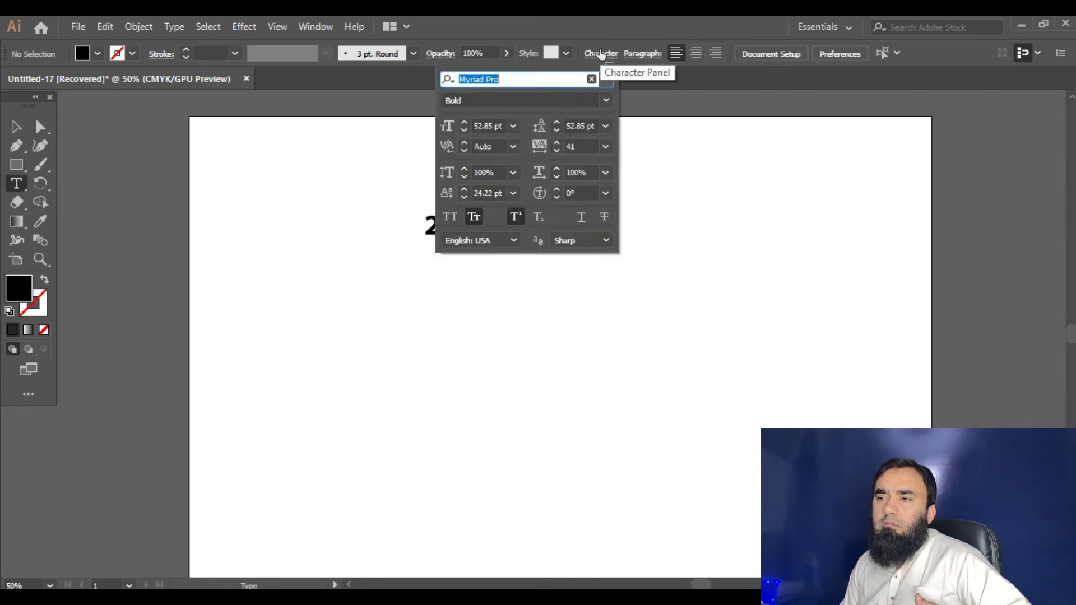
pyautogui.click(541, 219)
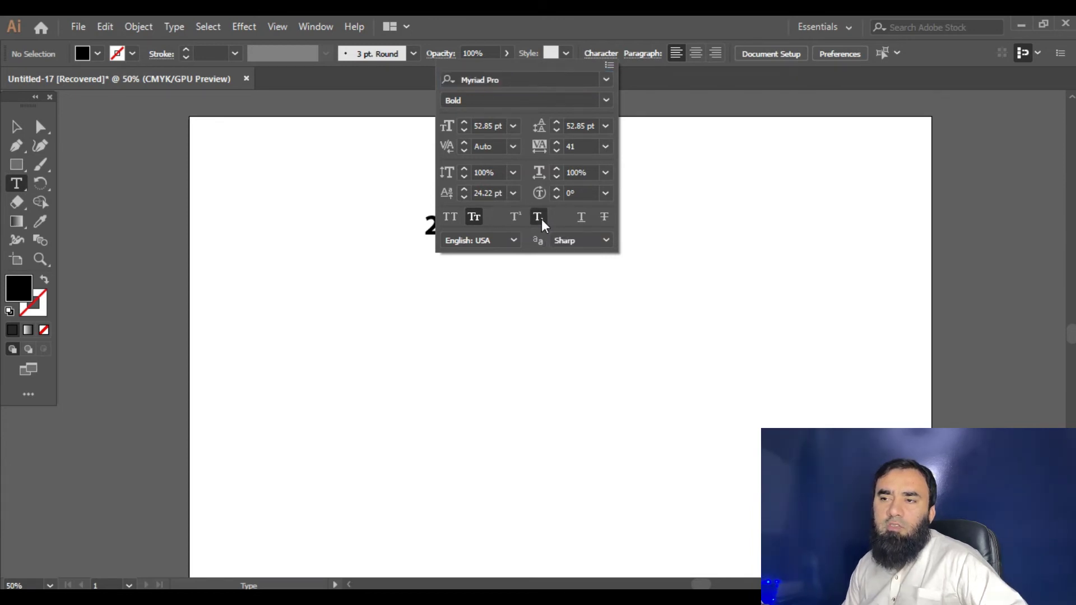
pyautogui.click(531, 303)
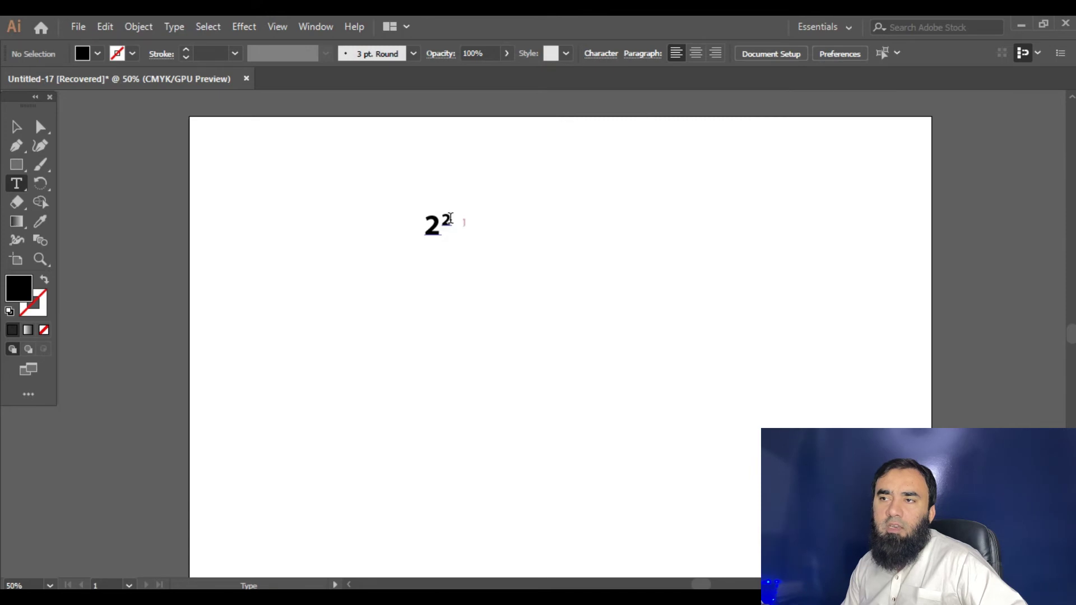
# Change the superscript 2 of the number text to Subscript and deselect the text.
pyautogui.moveTo(451, 221); pyautogui.dragTo(444, 221)
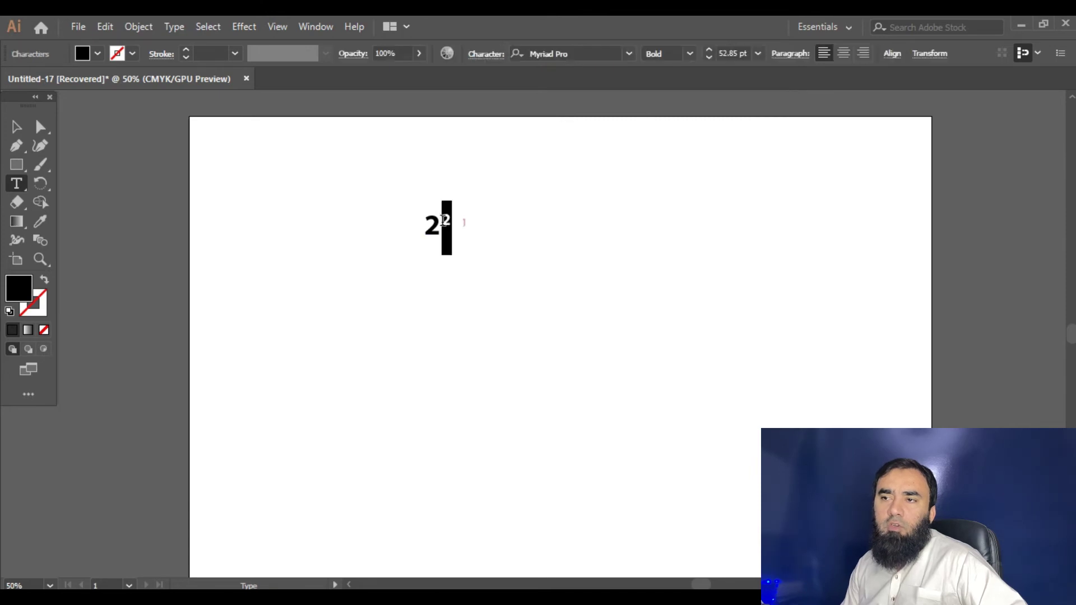
pyautogui.click(495, 51)
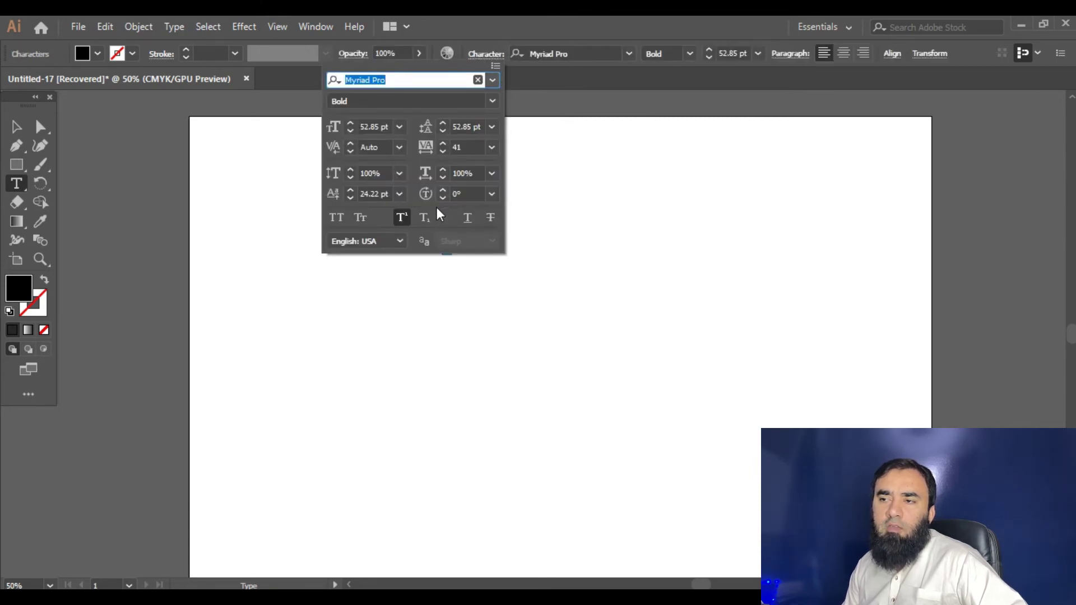
pyautogui.click(429, 219)
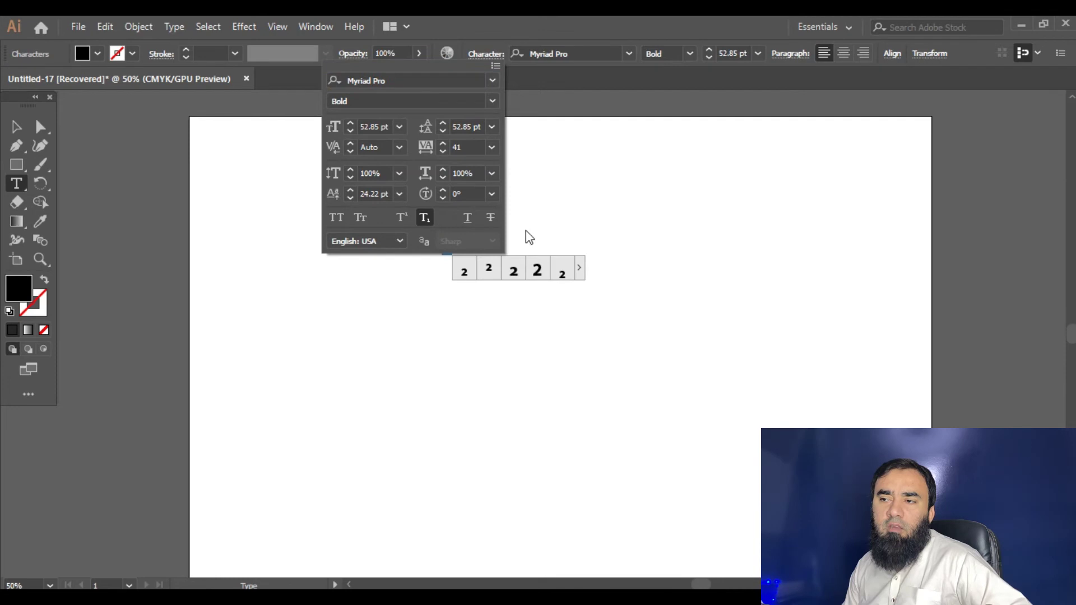
pyautogui.click(564, 275)
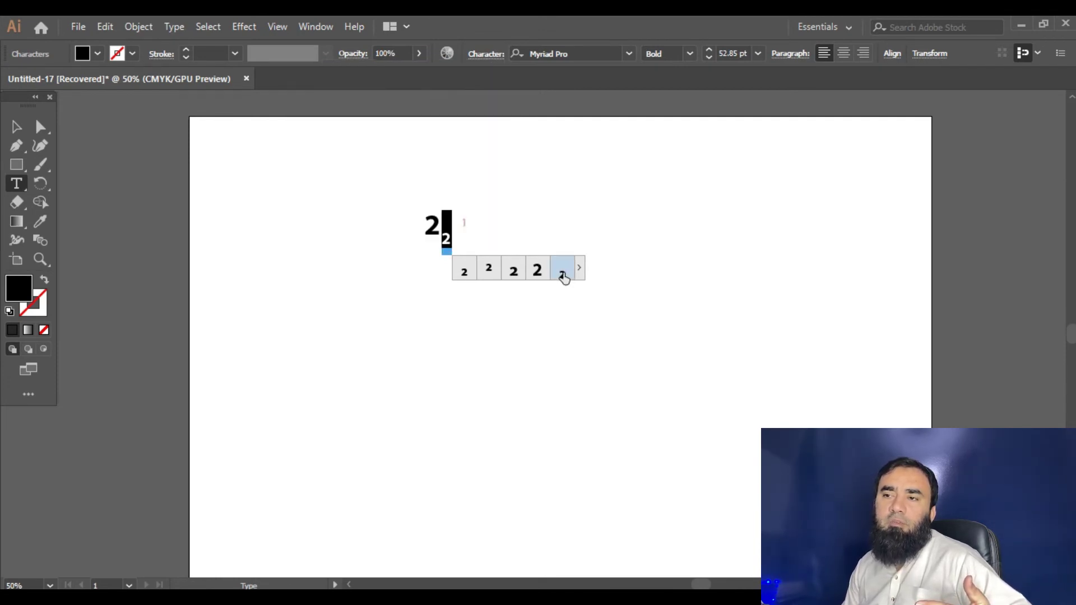
pyautogui.click(16, 129)
pyautogui.click(308, 232)
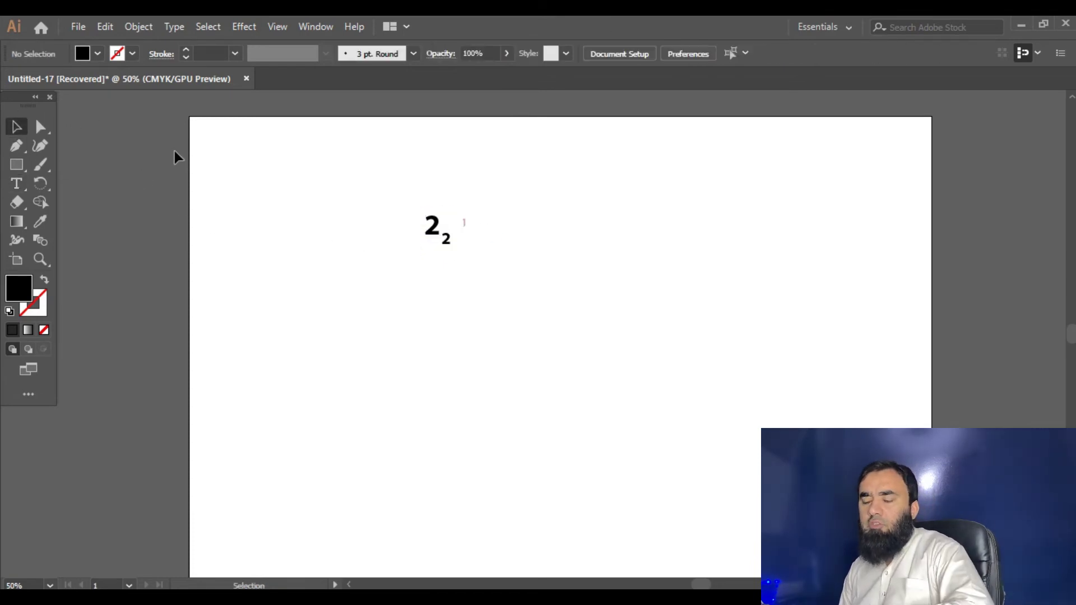
# Delete the number text and place a line of "Lorem ipsum" placeholder point text on the artboard.
pyautogui.moveTo(401, 213); pyautogui.dragTo(539, 273)
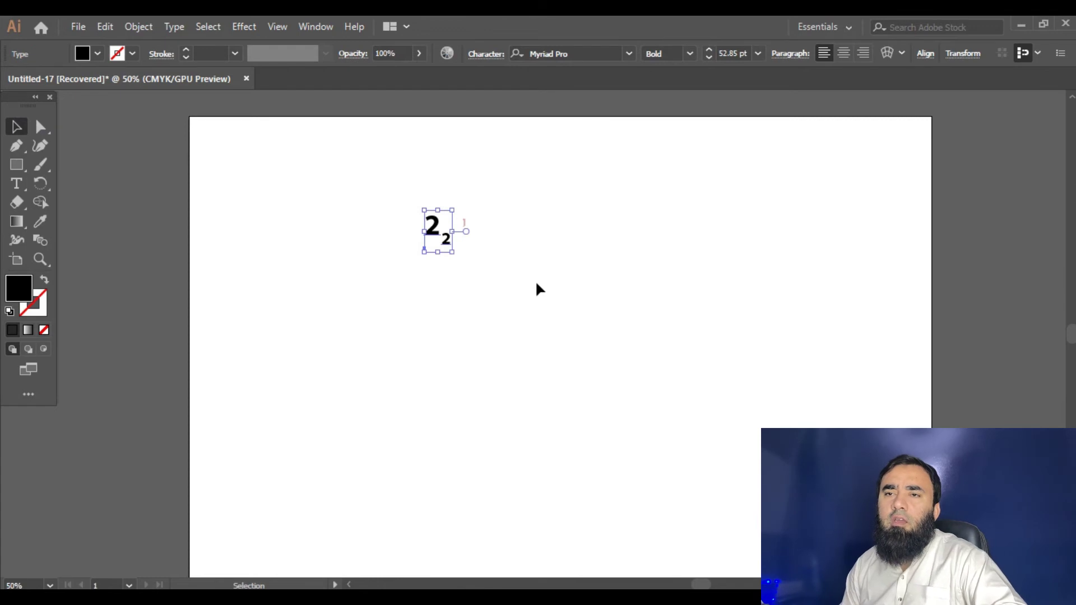
pyautogui.press('Delete')
pyautogui.click(17, 183)
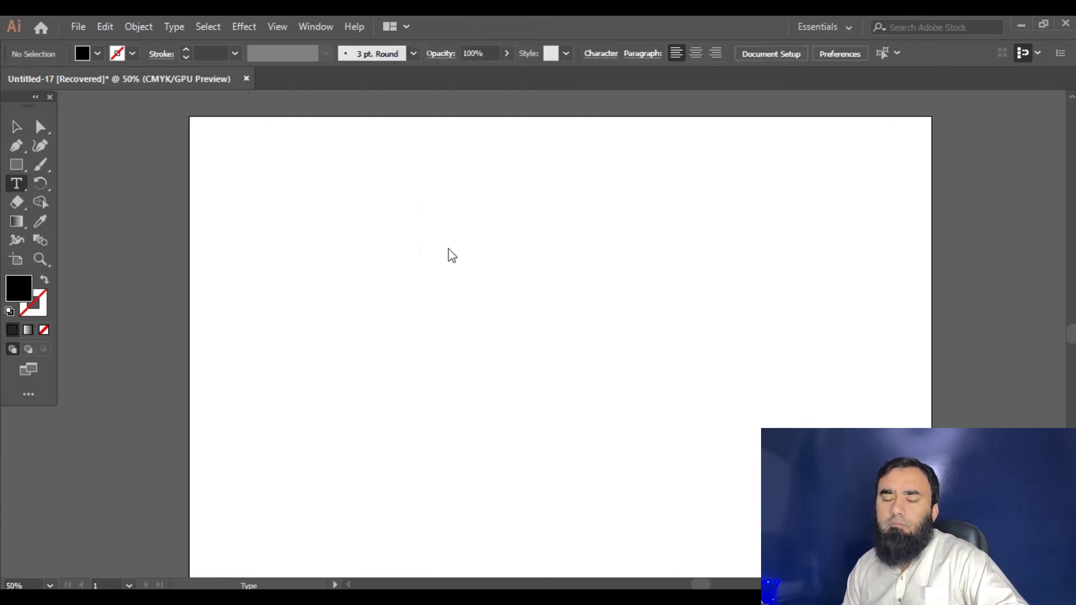
pyautogui.moveTo(351, 221); pyautogui.dragTo(386, 234)
pyautogui.hotkey('ctrl', 'z')
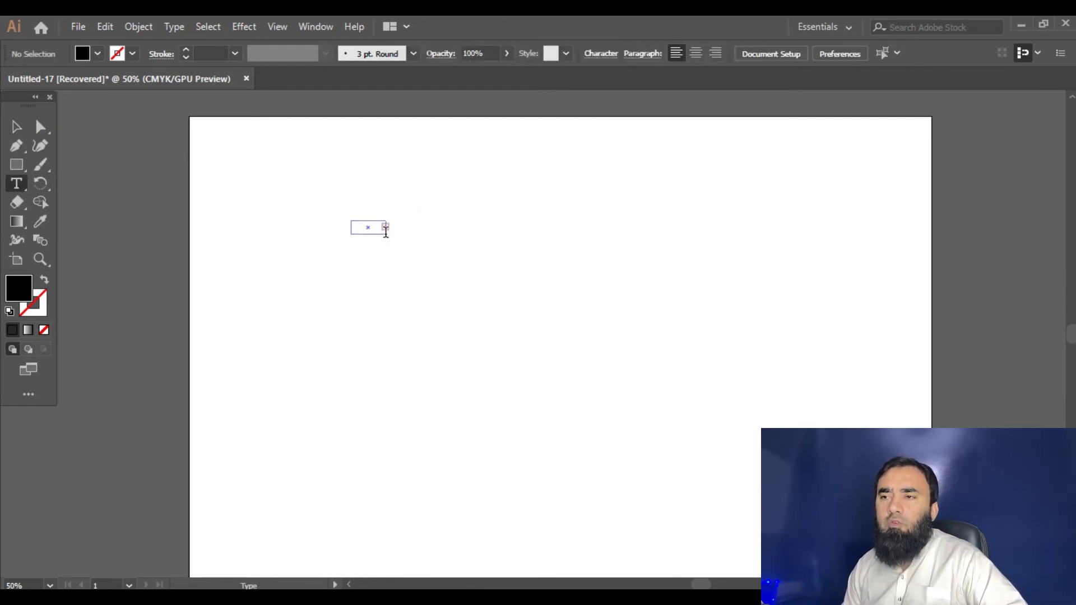
pyautogui.click(386, 232)
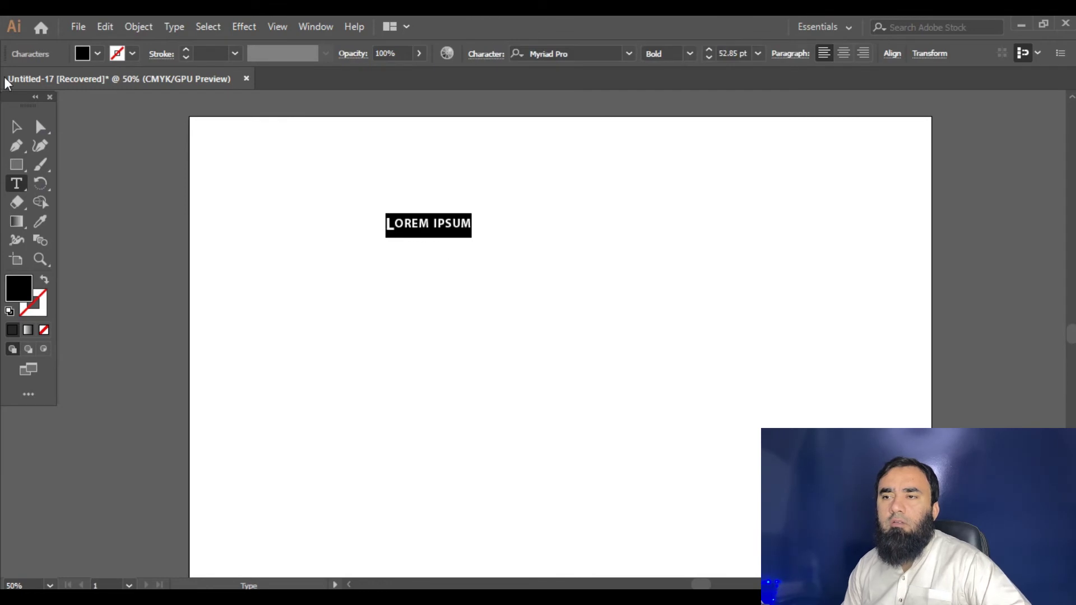
# Enlarge the "Lorem ipsum" text to about 300 pt and set its baseline shift to 0 pt.
pyautogui.click(19, 130)
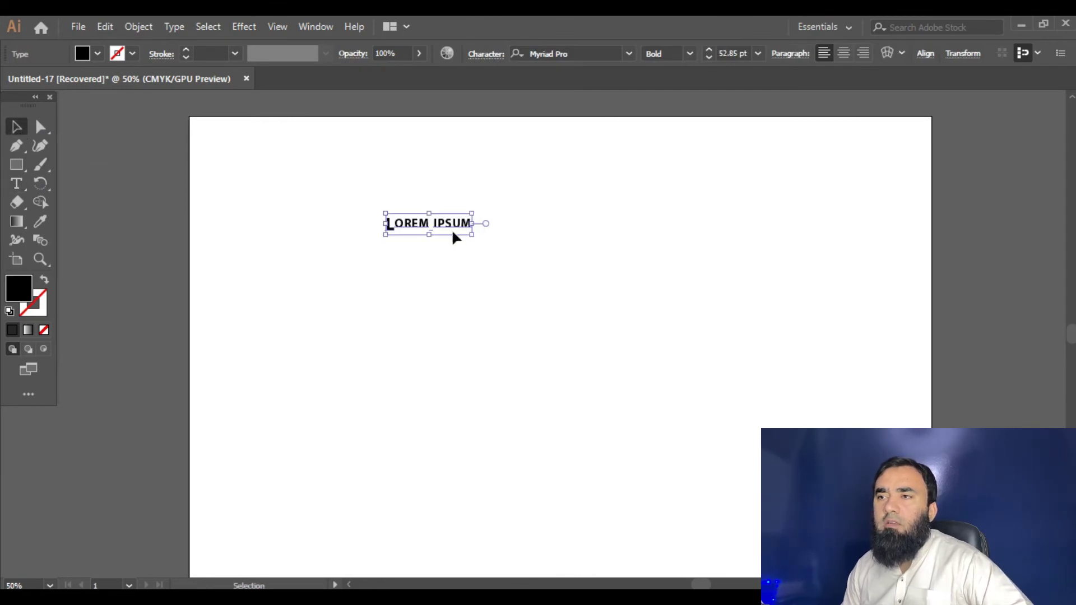
pyautogui.moveTo(473, 234); pyautogui.dragTo(681, 334)
pyautogui.click(488, 56)
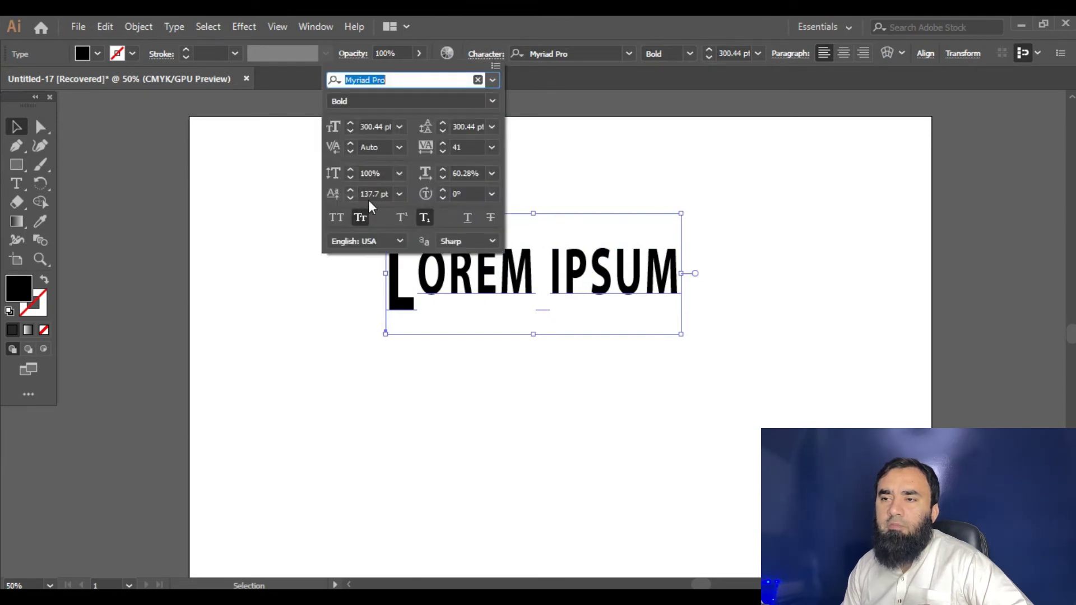
pyautogui.click(398, 194)
pyautogui.click(417, 302)
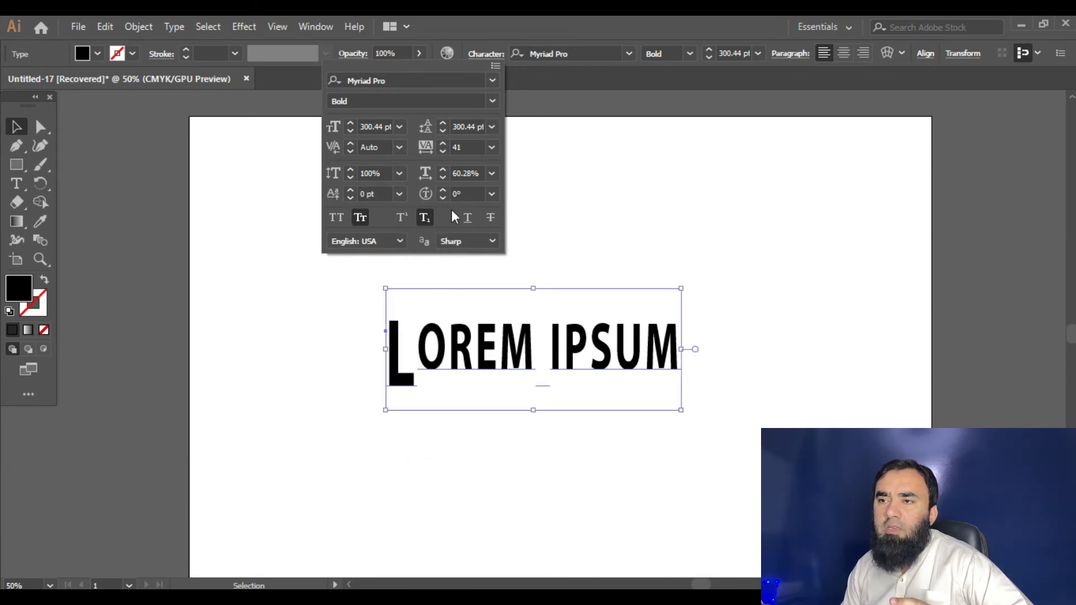
# Turn off Small Caps and Subscript for the "Lorem ipsum" text and move it fully inside the artboard.
pyautogui.click(361, 220)
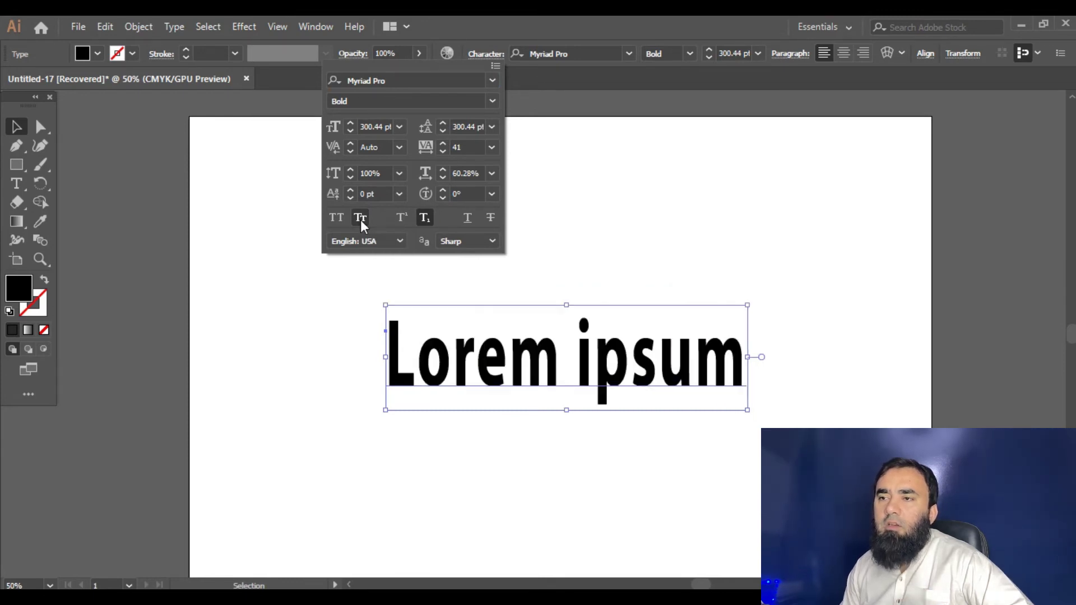
pyautogui.click(426, 221)
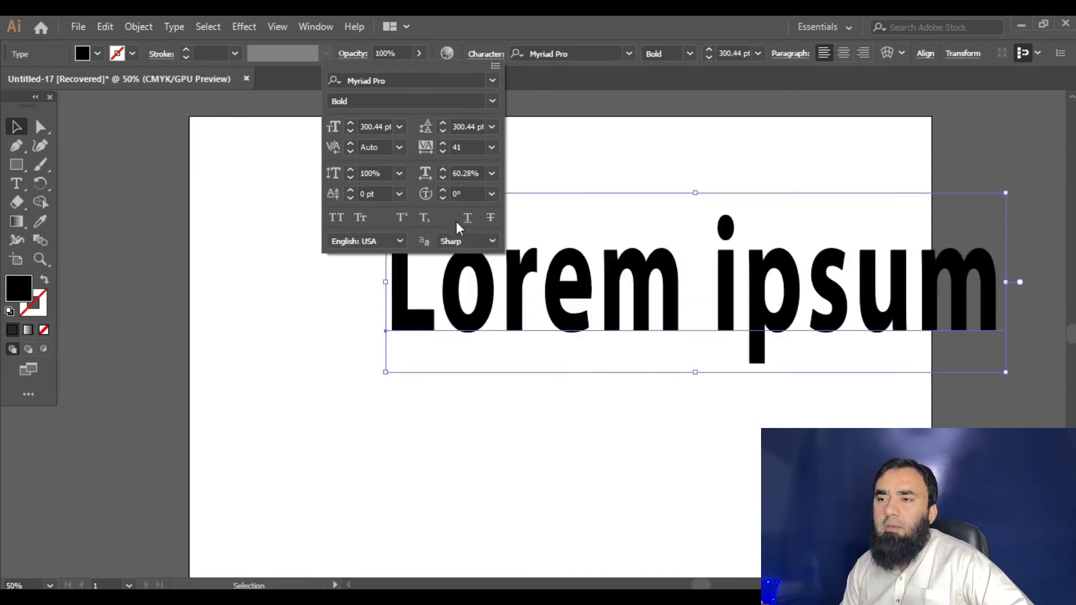
pyautogui.click(588, 279)
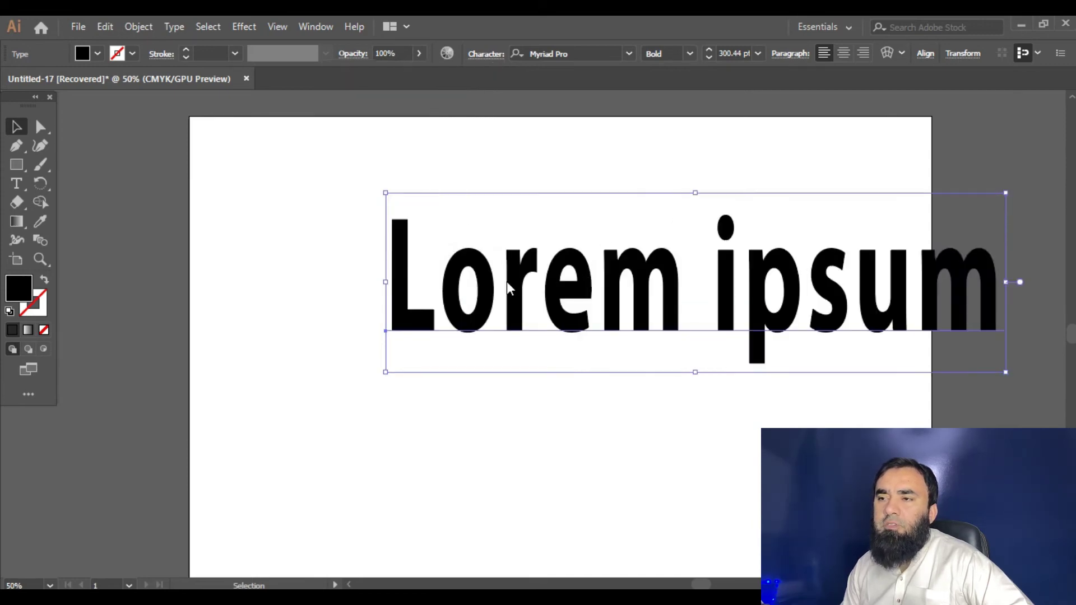
pyautogui.moveTo(574, 284); pyautogui.dragTo(461, 308)
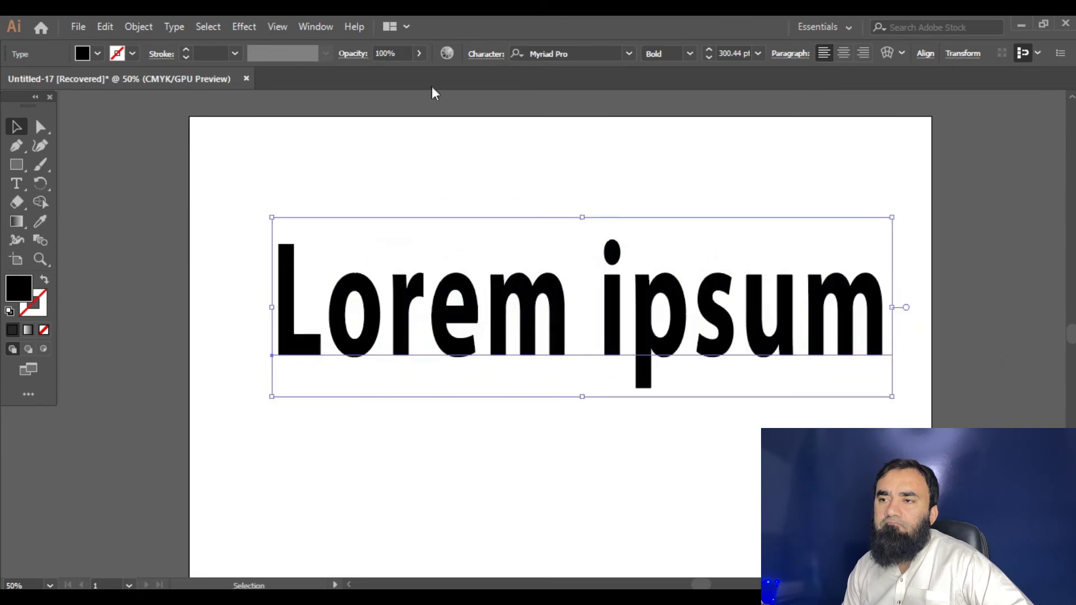
# Apply Underline to the "Lorem ipsum" text.
pyautogui.click(486, 54)
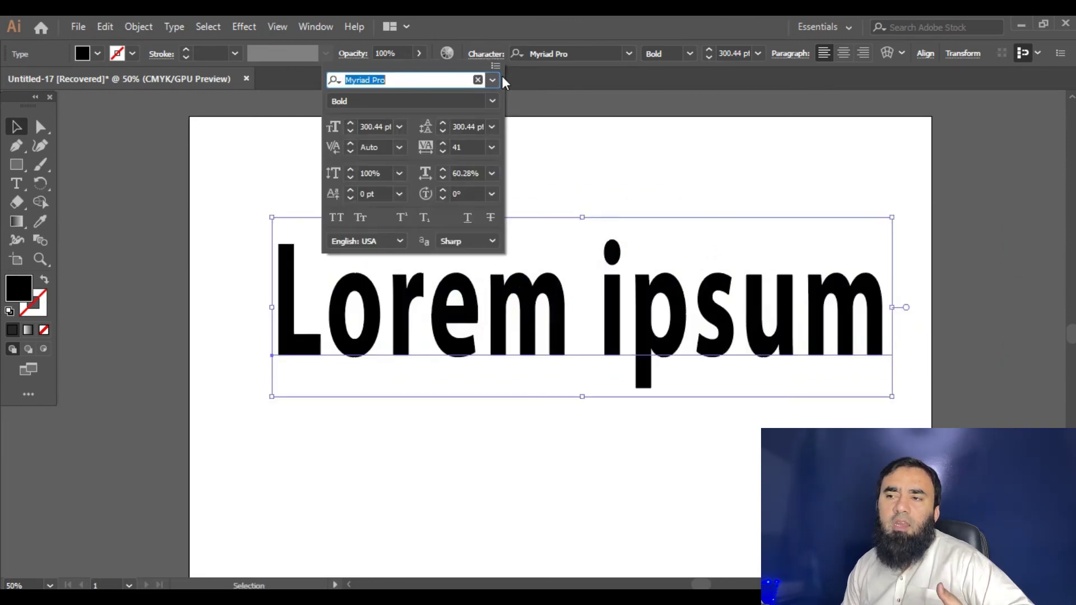
pyautogui.click(467, 218)
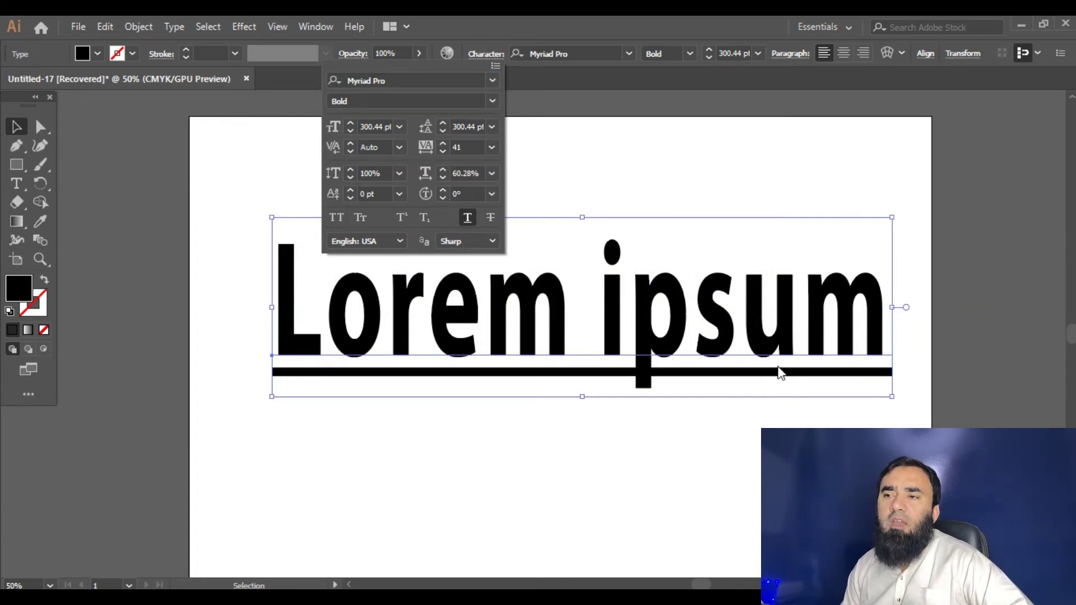
# Apply Strikethrough to the "Lorem ipsum" text and turn off its Underline.
pyautogui.click(493, 219)
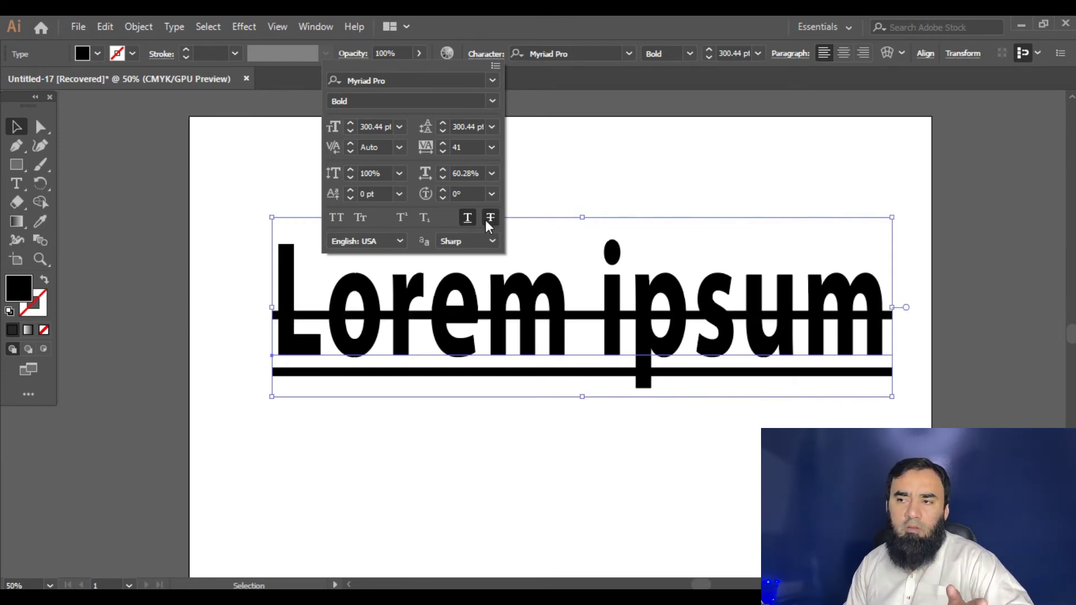
pyautogui.click(465, 223)
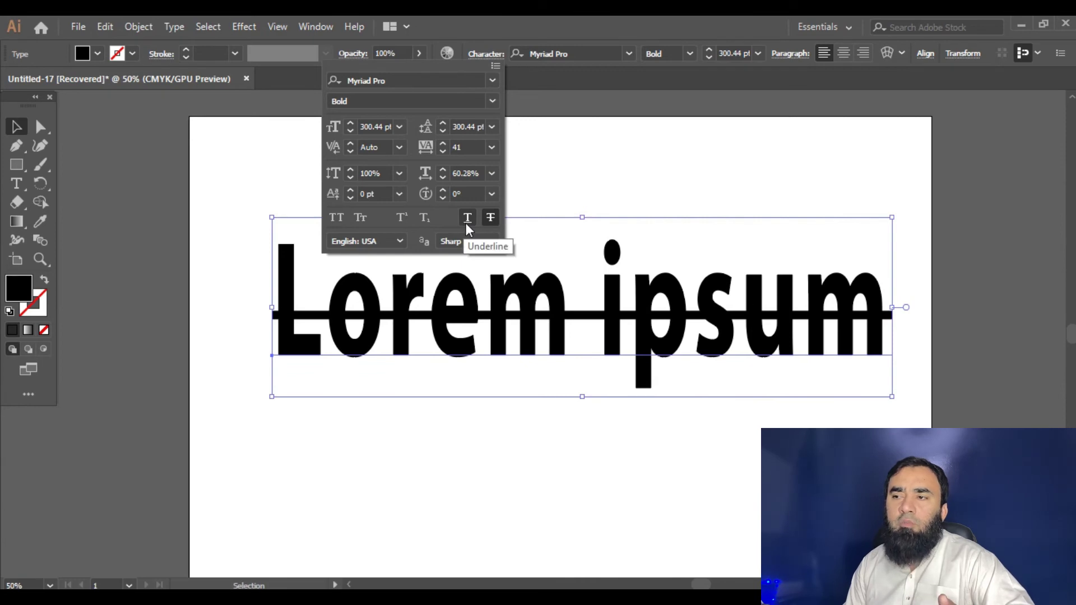
pyautogui.click(562, 181)
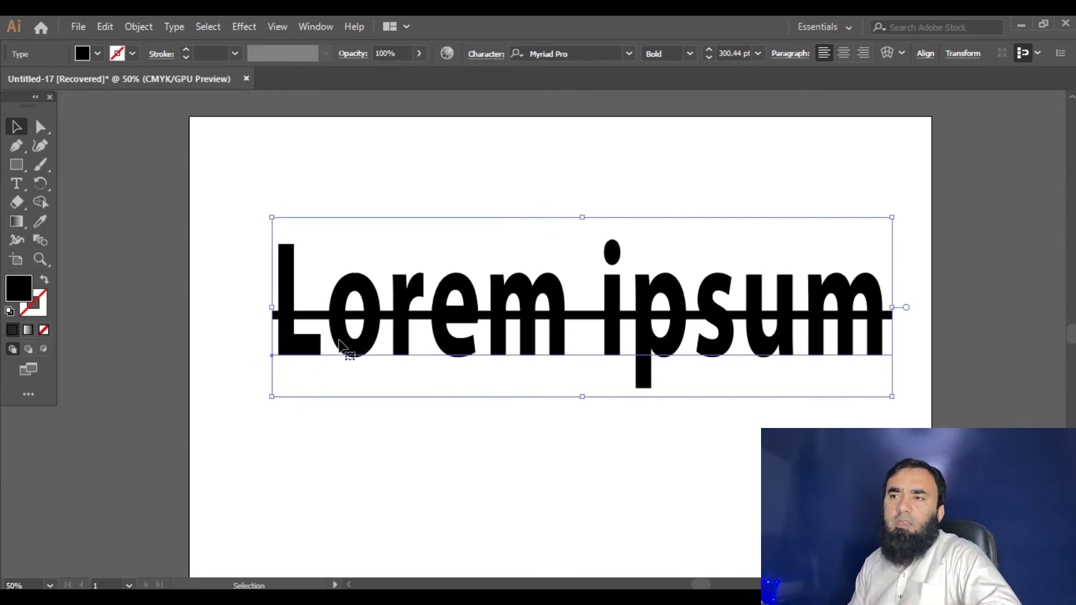
# Examine the strikethrough line across the "Lorem ipsum" text up close and as a whole.
pyautogui.scroll(6, 533, 269)
pyautogui.scroll(-3, 426, 157)
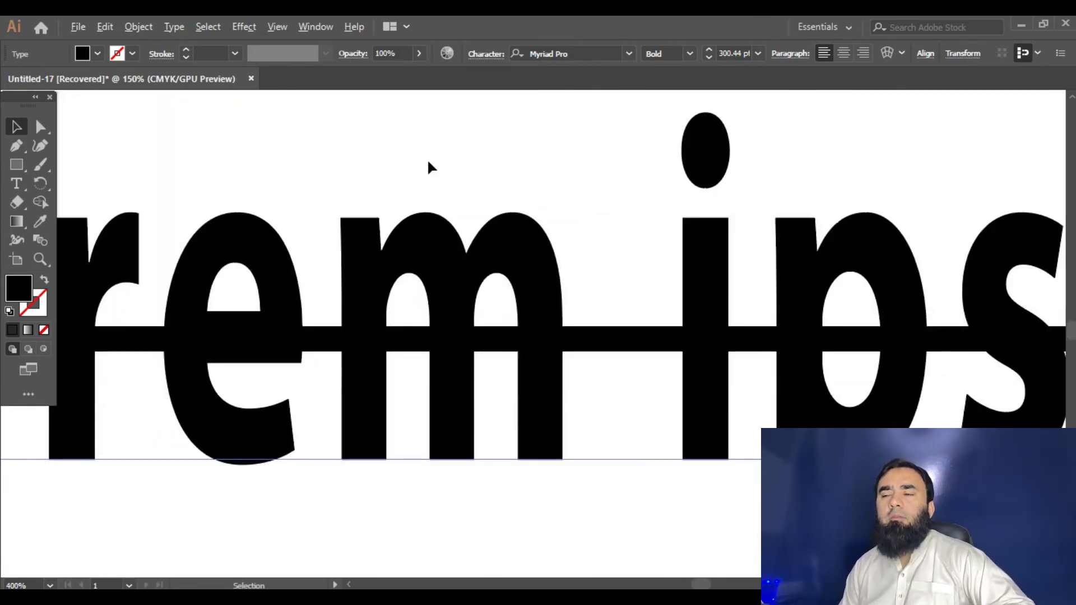
pyautogui.scroll(-1, 427, 160)
pyautogui.scroll(-1, 428, 160)
pyautogui.scroll(3, 474, 235)
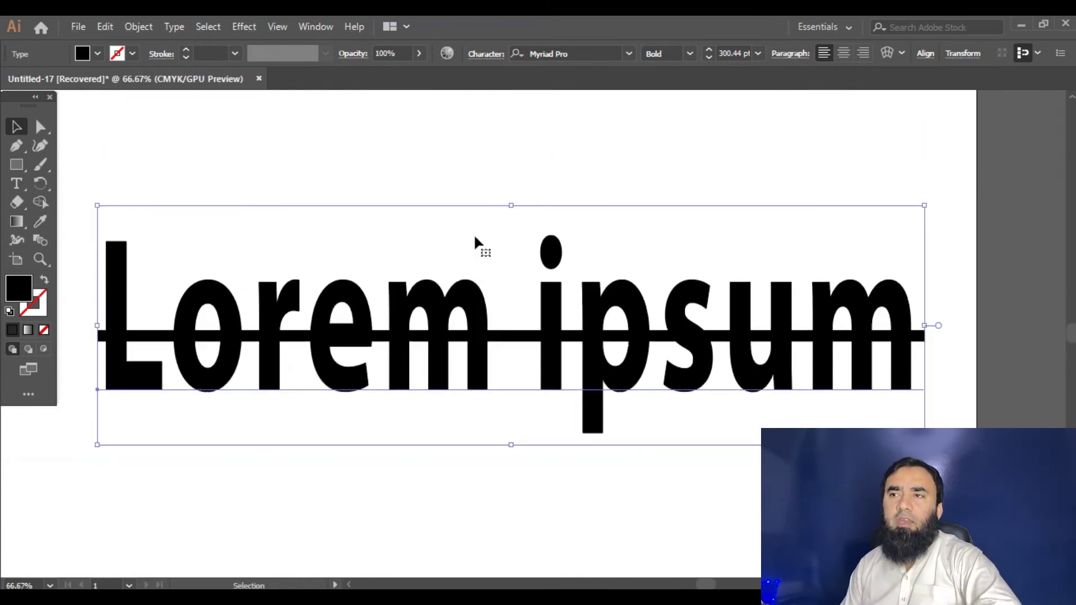
pyautogui.hscroll(-2, 478, 238)
pyautogui.press('v')
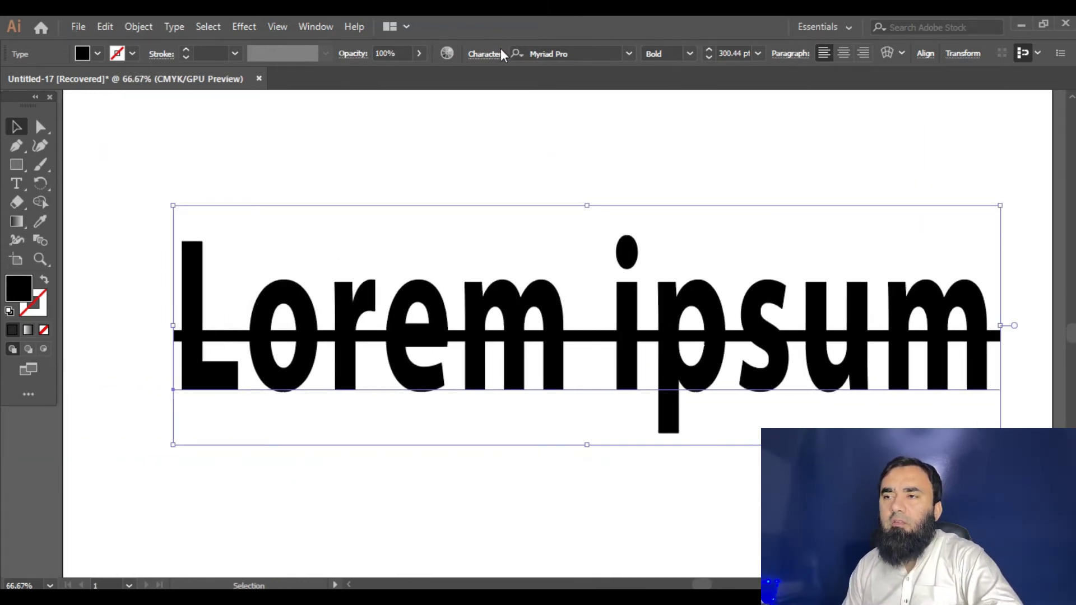
pyautogui.scroll(2, 500, 151)
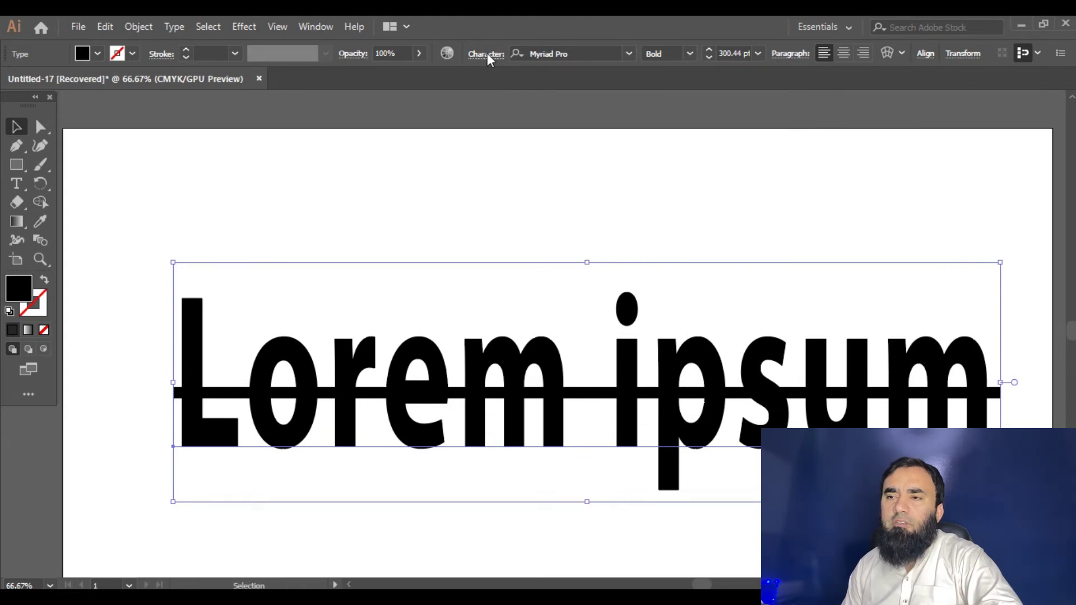
# Review the anti-aliasing methods offered in the Character options for the "Lorem ipsum" text.
pyautogui.click(487, 53)
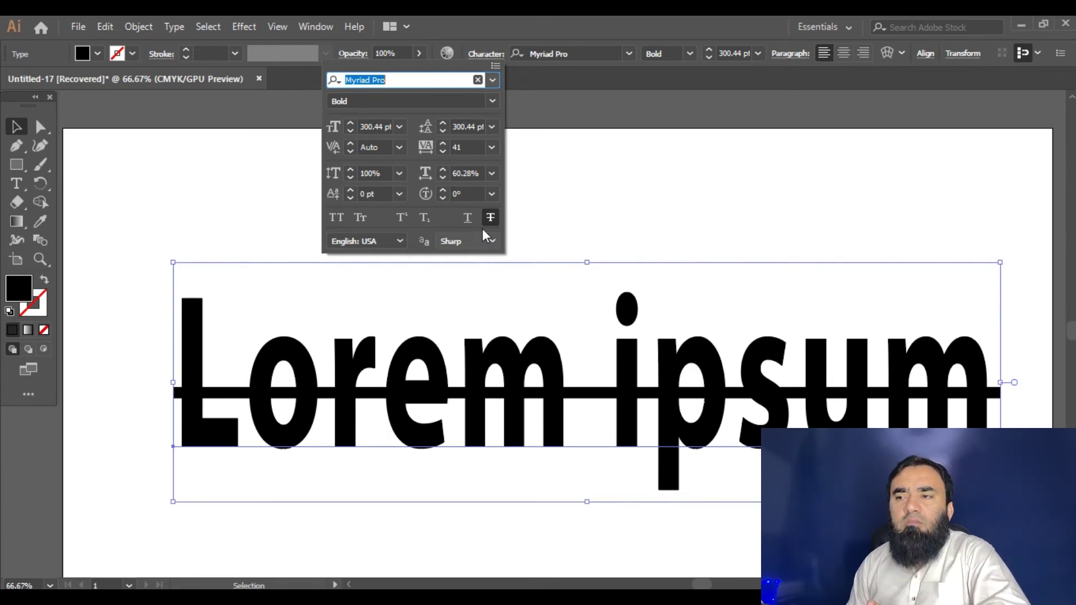
pyautogui.click(496, 244)
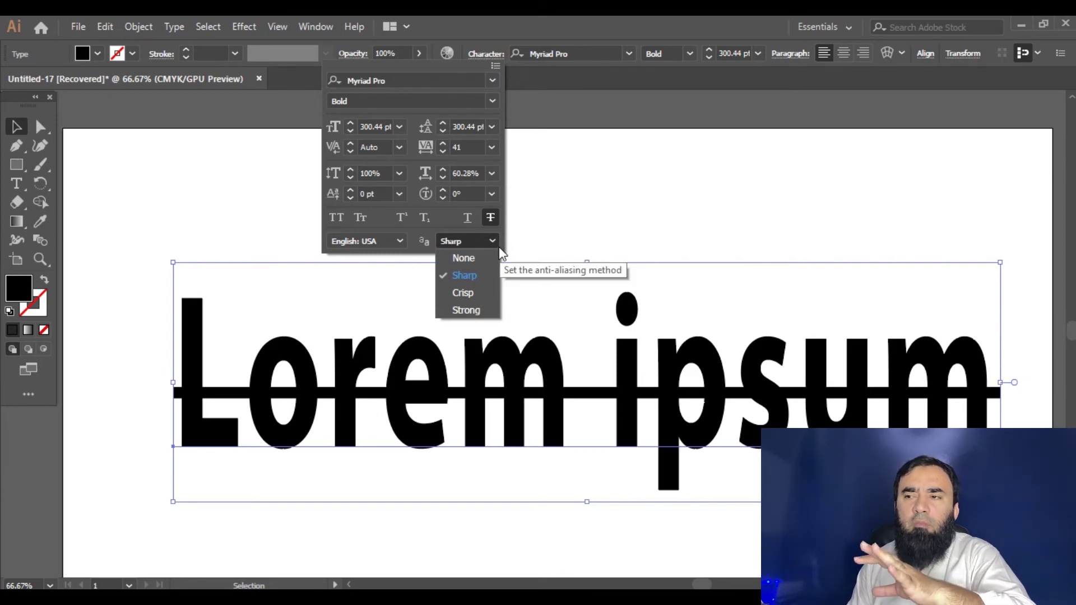
pyautogui.click(493, 240)
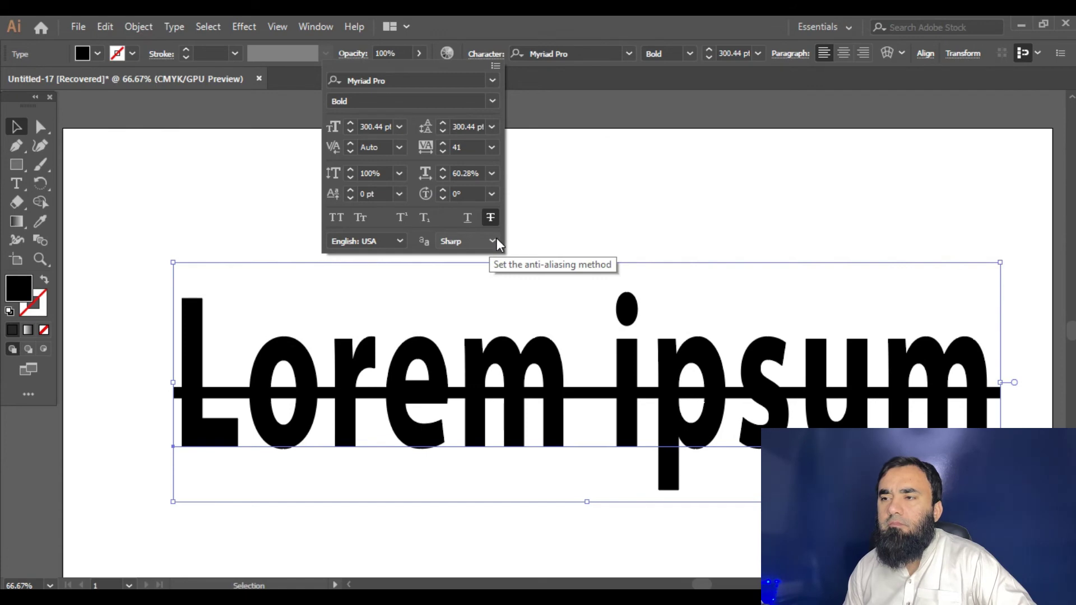
pyautogui.click(535, 231)
# Delete the "Lorem ipsum" text and draw an area type box with placeholder paragraphs across most of the artboard.
pyautogui.scroll(-2, 508, 231)
pyautogui.scroll(1, 507, 233)
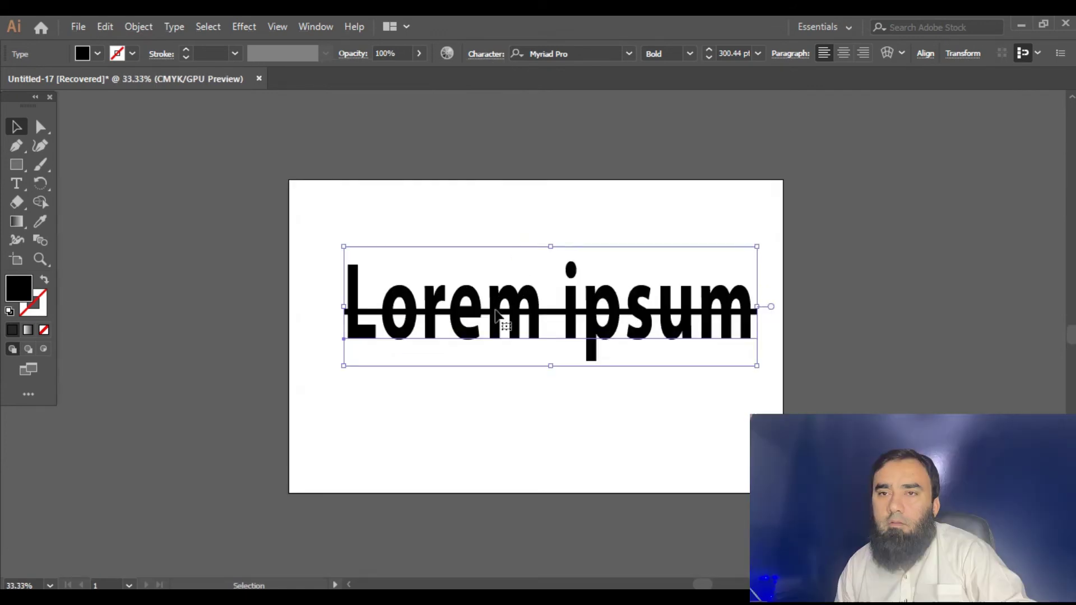
pyautogui.press('Delete')
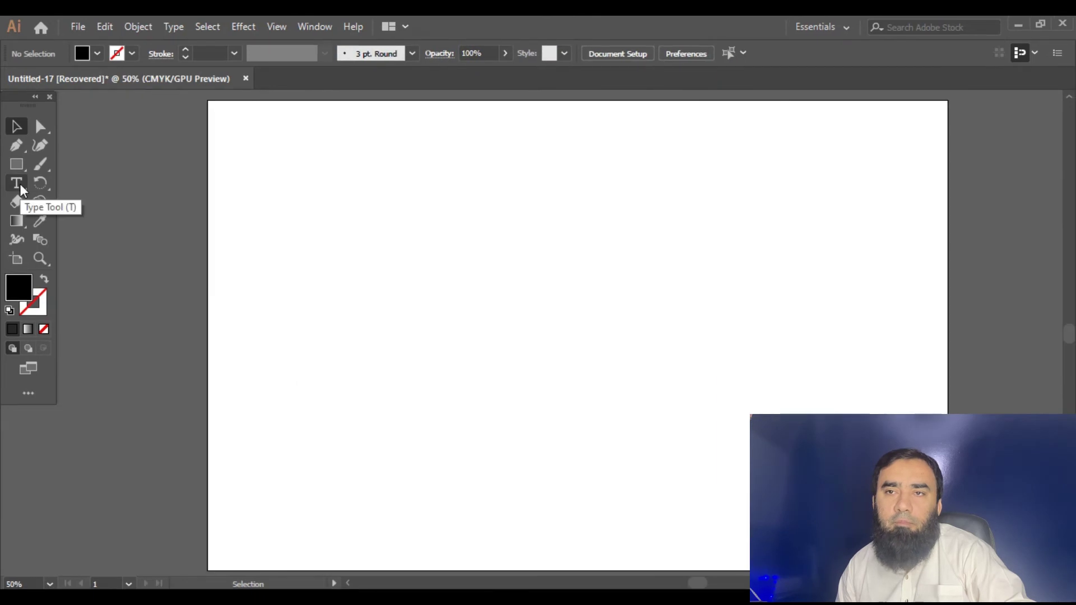
pyautogui.click(19, 184)
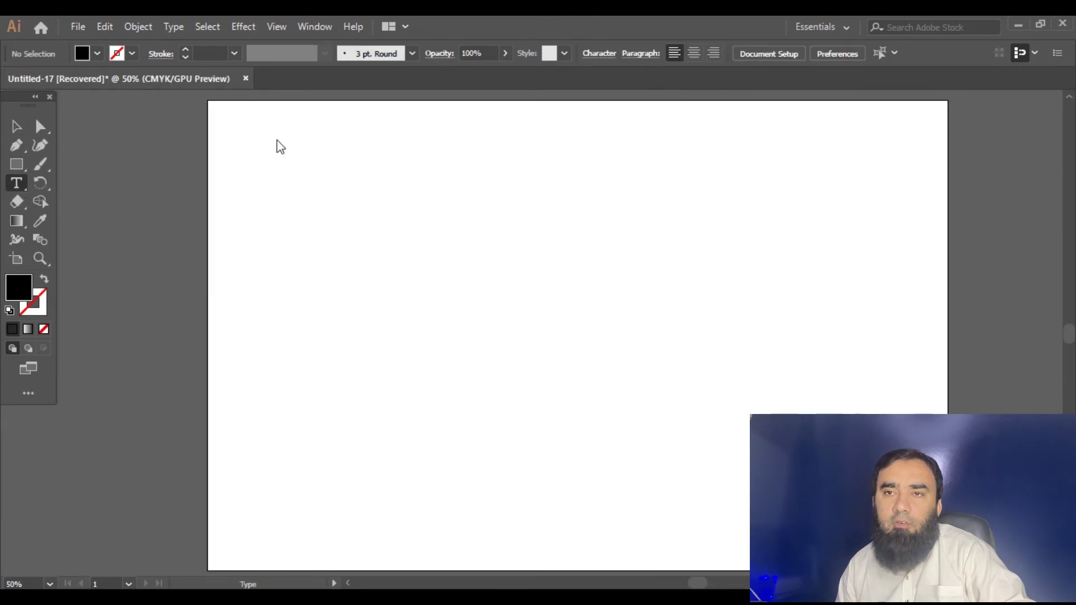
pyautogui.moveTo(259, 118); pyautogui.dragTo(904, 552)
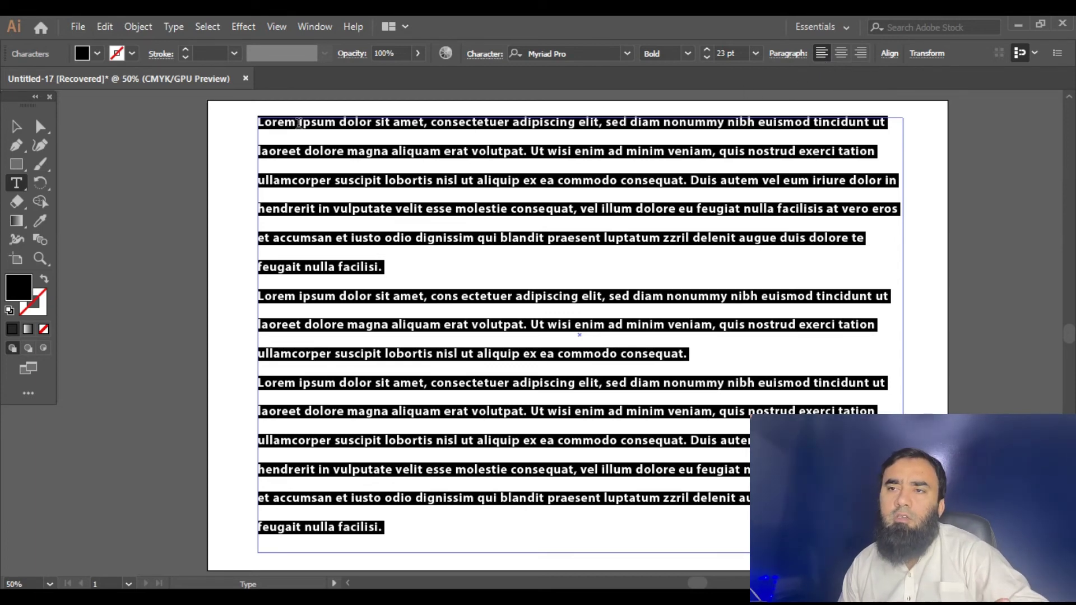
# Try center alignment and right alignment on the placeholder paragraphs.
pyautogui.click(841, 53)
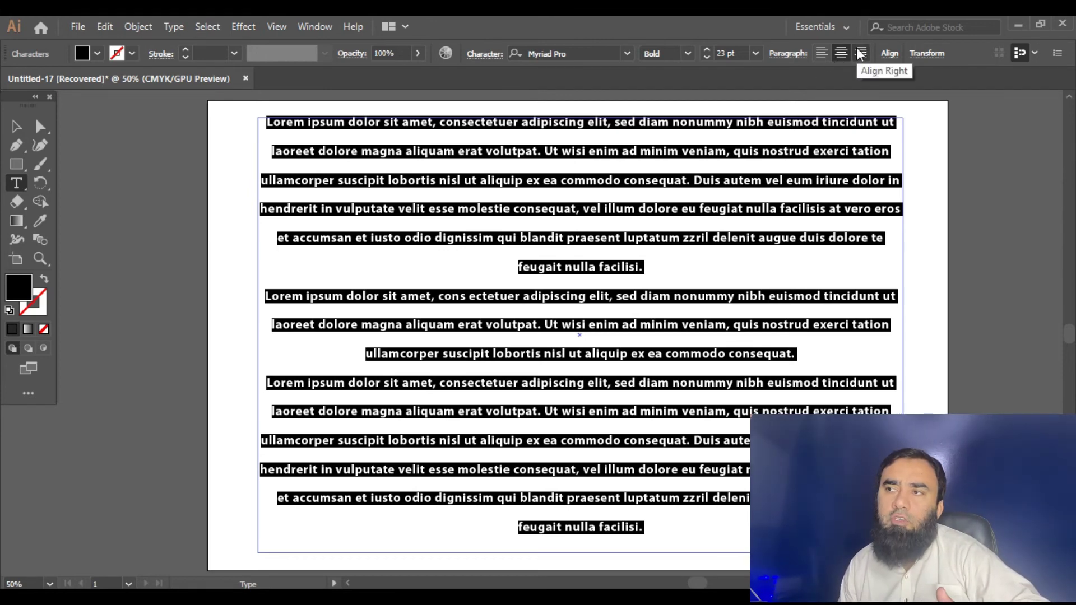
pyautogui.click(861, 53)
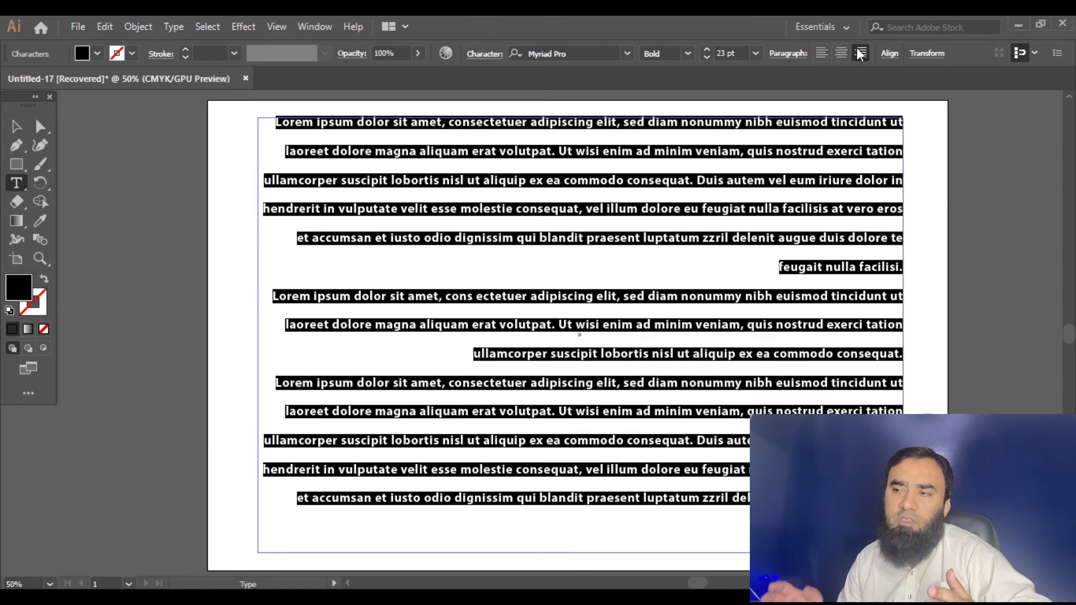
# Compare the four justify options on the placeholder paragraphs, ending on justified with the last line aligned left.
pyautogui.click(781, 55)
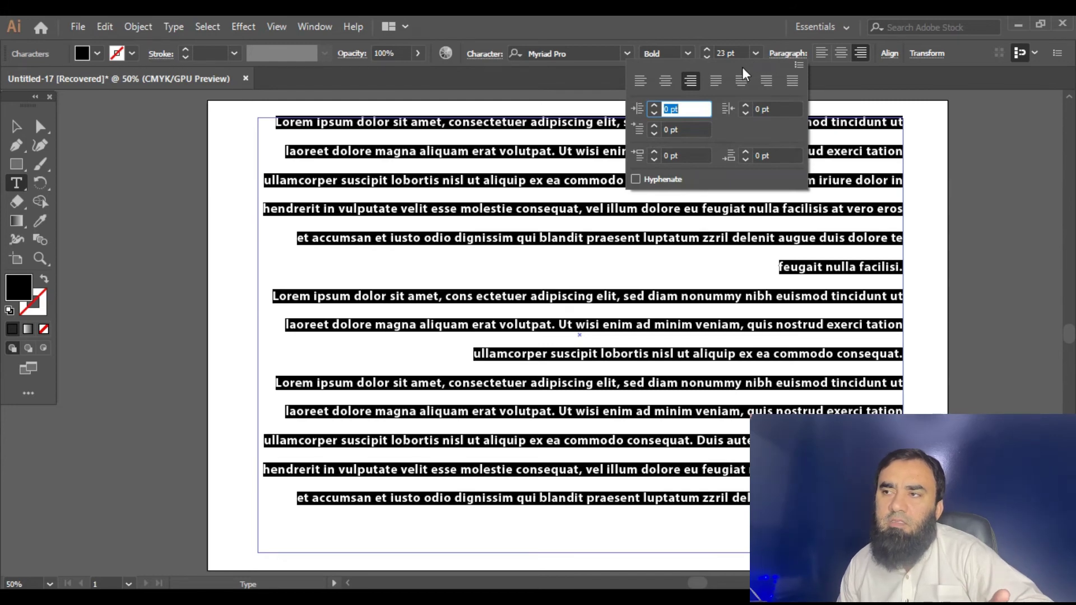
pyautogui.click(717, 80)
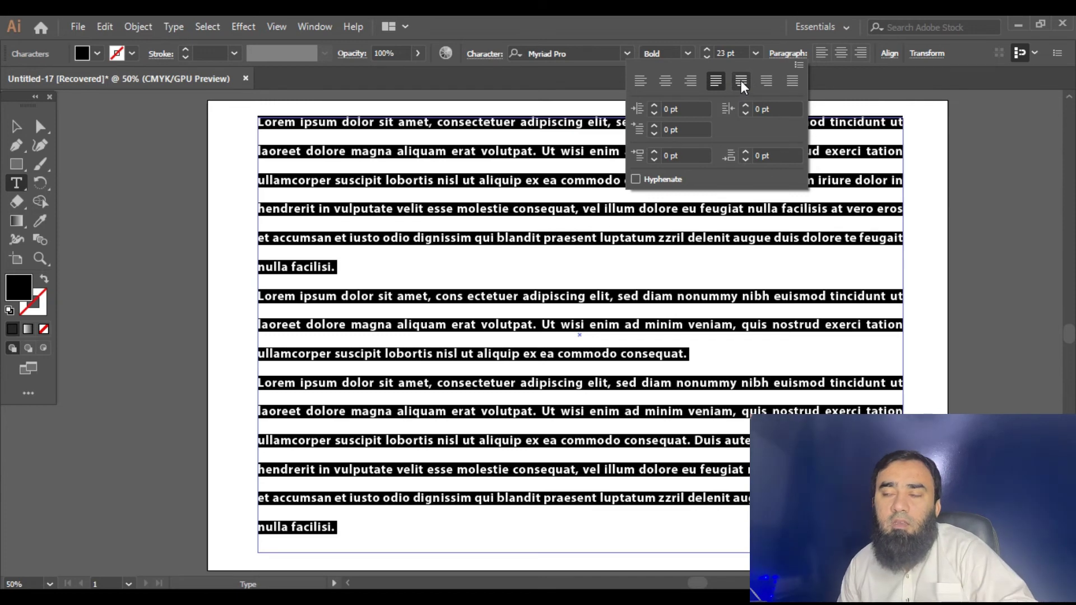
pyautogui.click(742, 81)
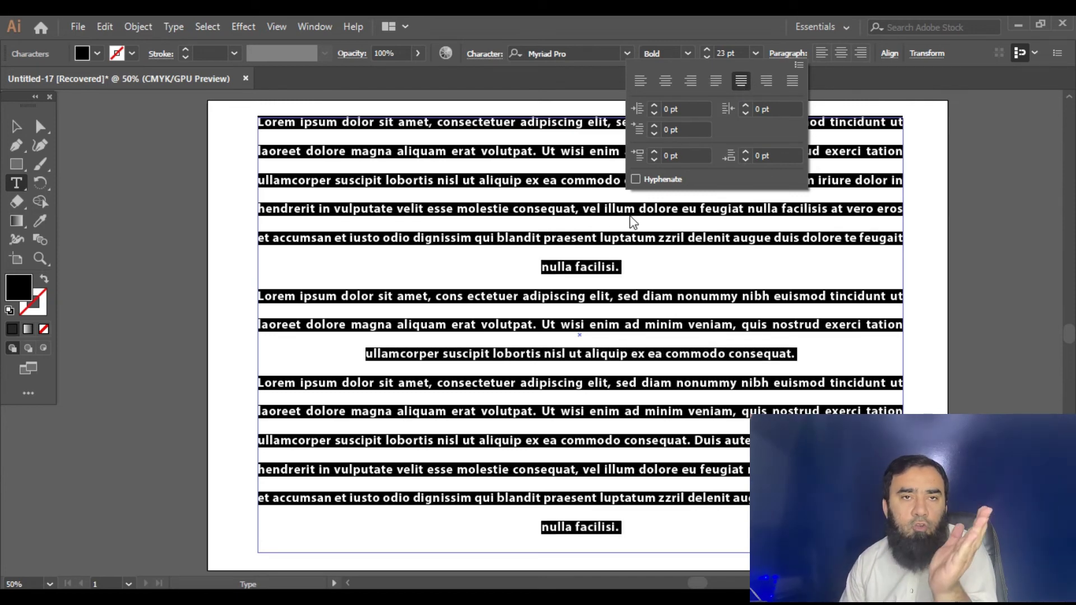
pyautogui.click(766, 81)
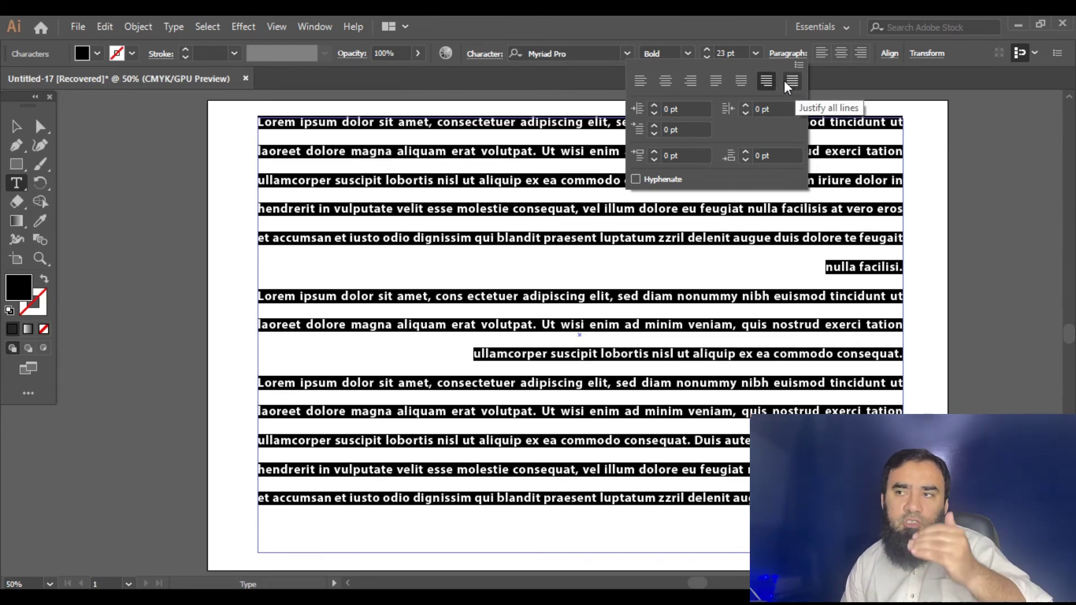
pyautogui.click(791, 80)
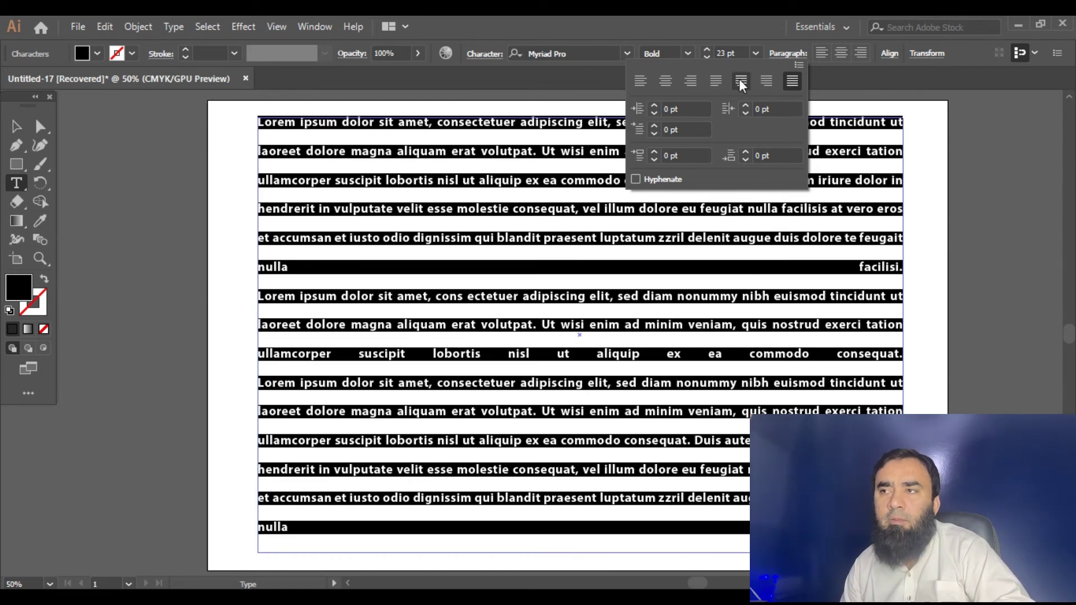
pyautogui.click(720, 81)
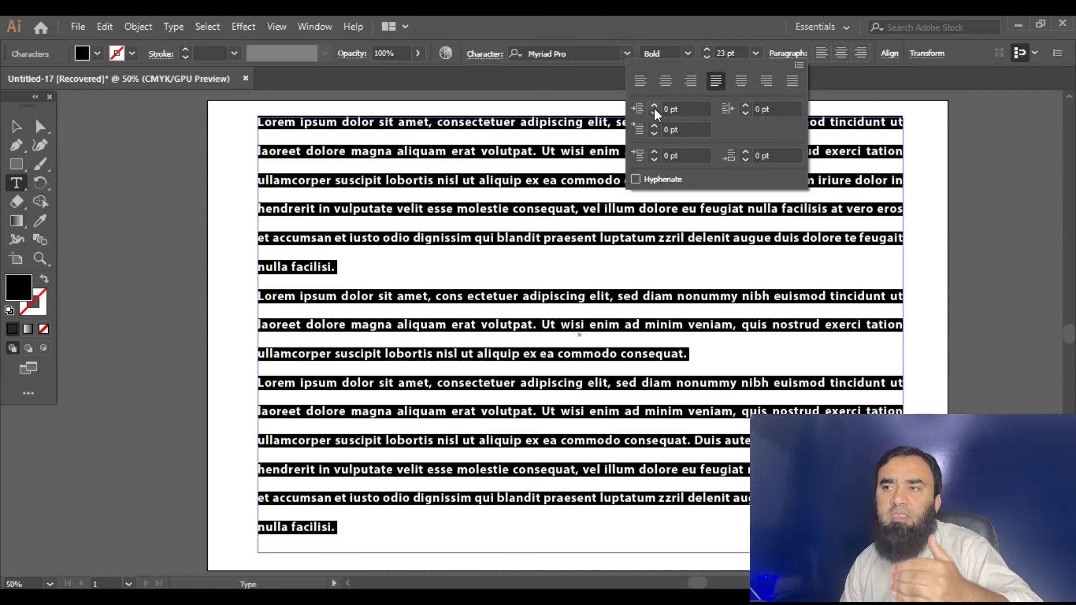
# Try a left indent of 81 pt on the placeholder paragraphs and reset it to 0 pt.
pyautogui.click(689, 109)
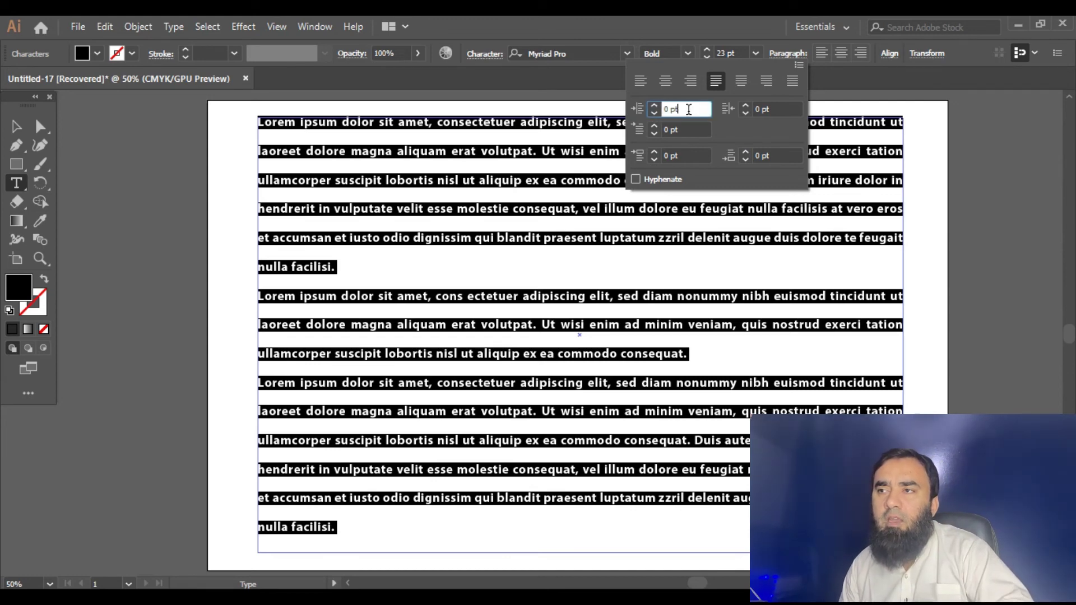
pyautogui.click(654, 106)
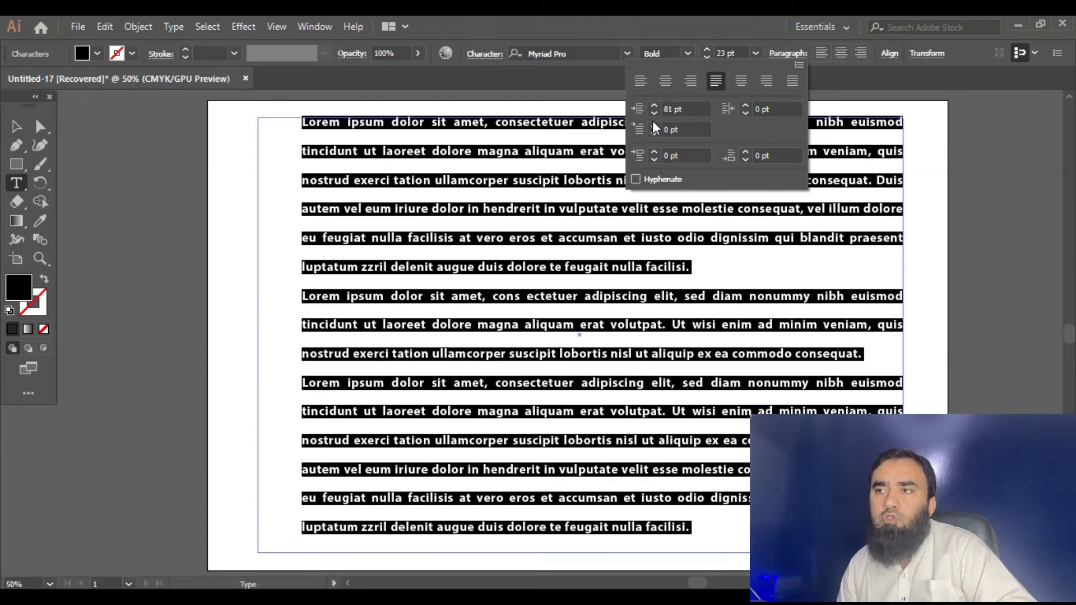
pyautogui.click(660, 109)
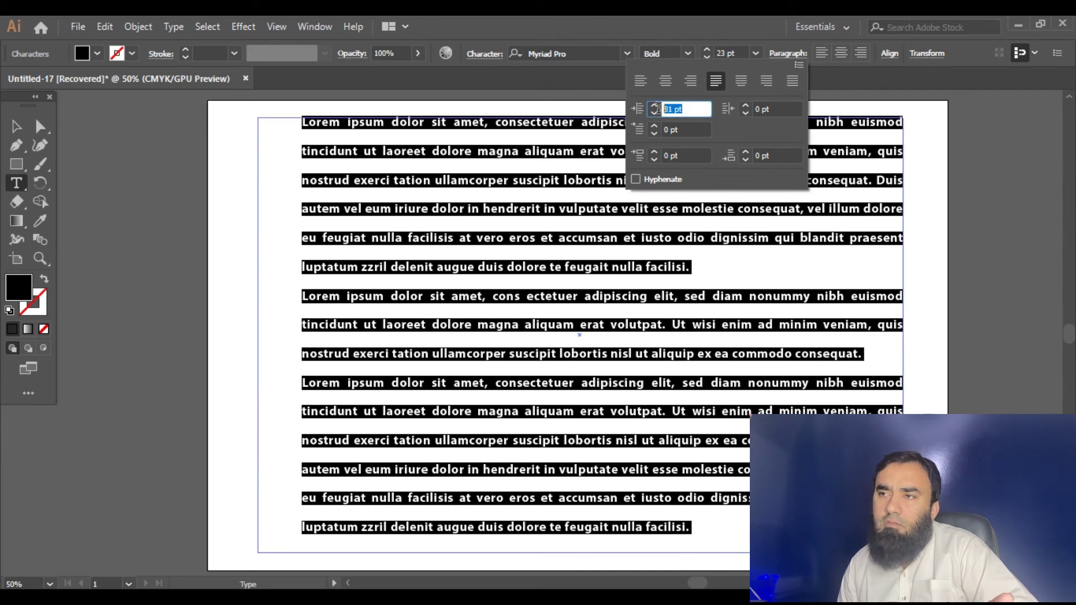
pyautogui.write('0')
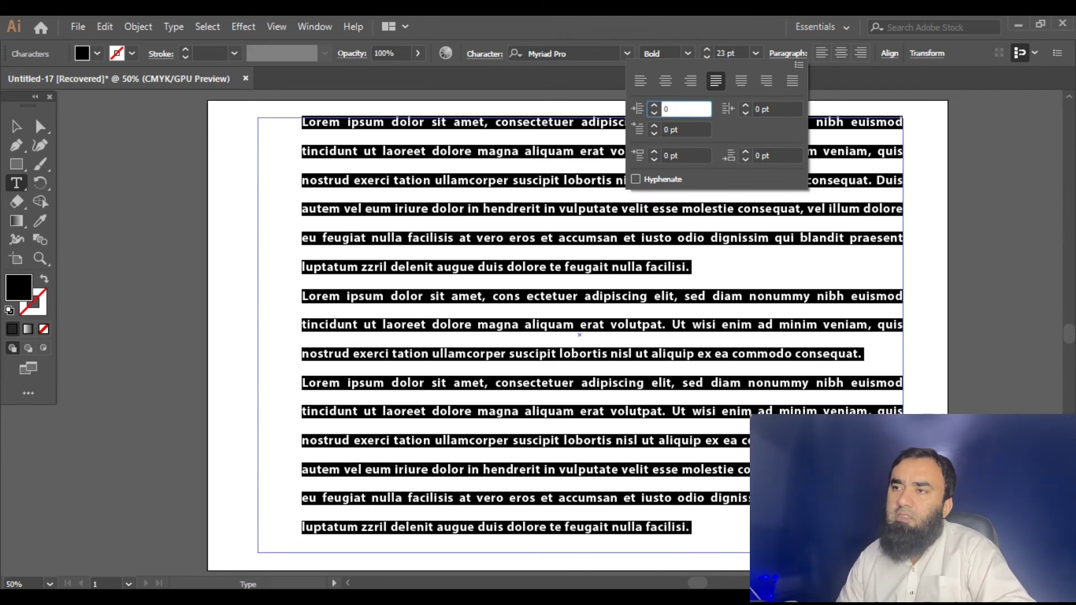
pyautogui.press('Return')
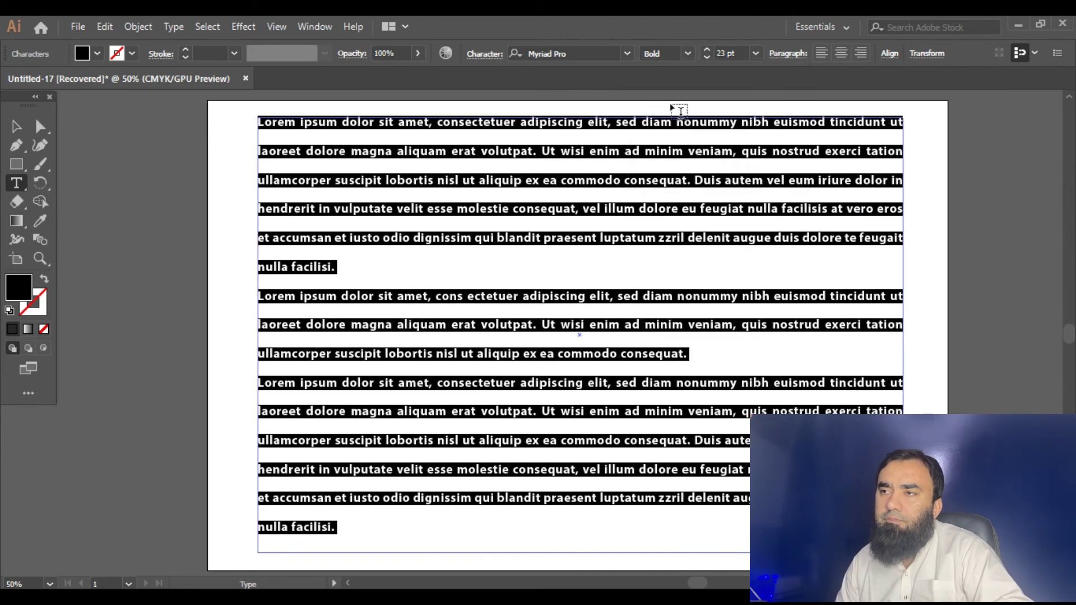
# Increase the right indent of the placeholder paragraphs to 82 pt.
pyautogui.click(808, 56)
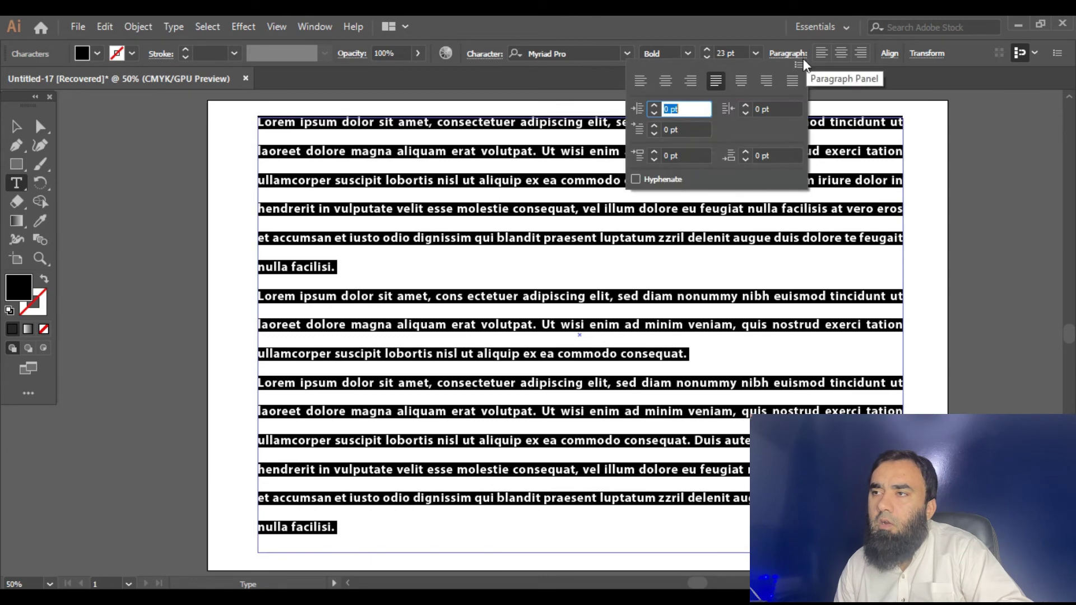
pyautogui.click(790, 110)
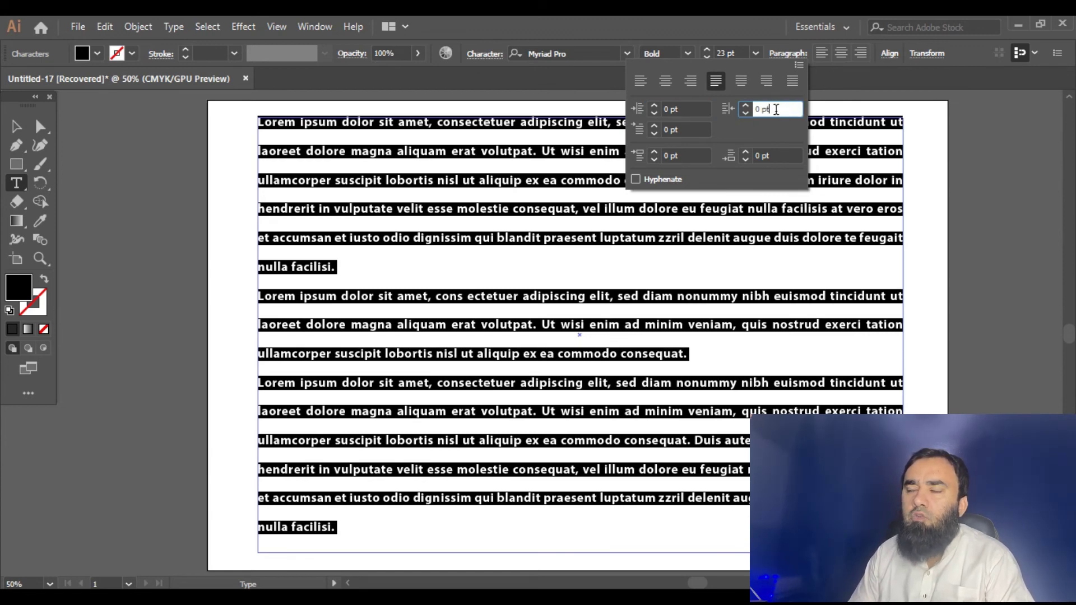
pyautogui.press('Up')
pyautogui.press('Up')
pyautogui.press('Up')
pyautogui.press('Up')
pyautogui.press('Up')
pyautogui.press('Up')
pyautogui.press('Up')
pyautogui.press('Up')
pyautogui.press('Up')
pyautogui.press('Up')
pyautogui.press('Up')
pyautogui.press('Up')
pyautogui.press('Up')
pyautogui.press('Up')
pyautogui.press('Up')
pyautogui.press('Up')
pyautogui.press('Up')
pyautogui.press('Up')
pyautogui.press('Up')
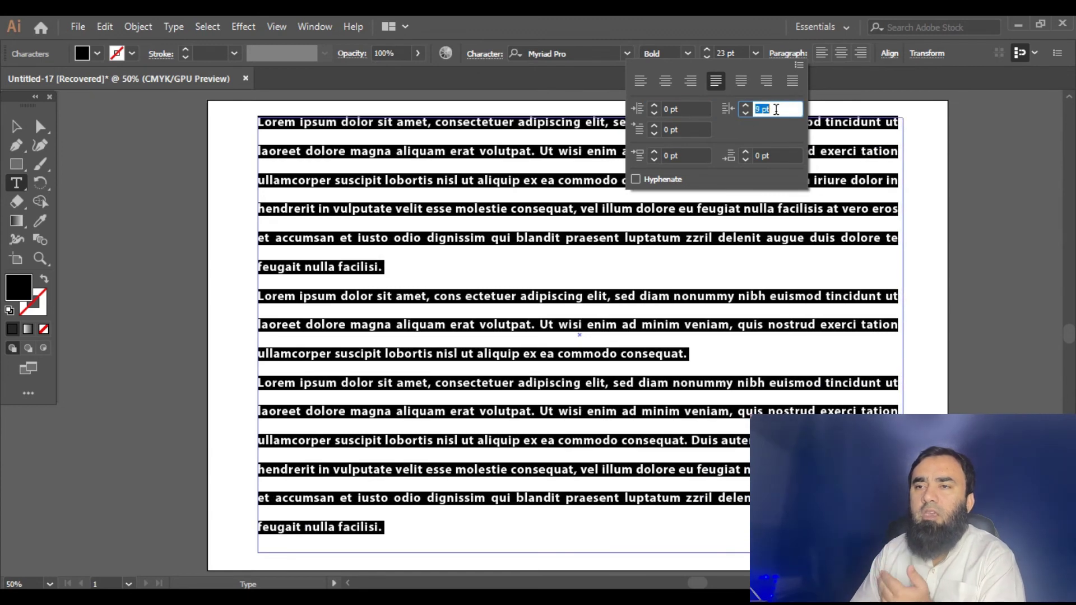
pyautogui.press('Up')
pyautogui.press('Up')
pyautogui.press('Up')
pyautogui.press('Up')
pyautogui.press('Up')
pyautogui.press('Up')
pyautogui.press('Up')
pyautogui.press('Up')
pyautogui.press('Up')
pyautogui.press('Up')
pyautogui.press('Up')
pyautogui.press('Up')
pyautogui.press('Up')
pyautogui.press('Up')
pyautogui.press('Up')
pyautogui.press('Up')
pyautogui.press('Up')
pyautogui.press('Up')
pyautogui.press('Up')
pyautogui.press('Up')
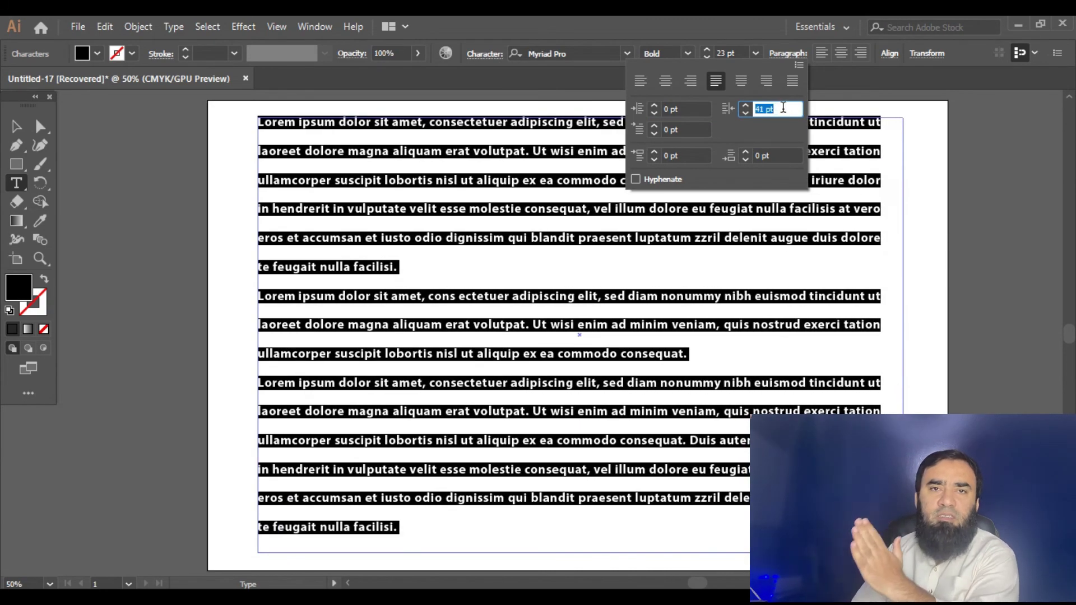
pyautogui.press('Up')
pyautogui.press('Up')
pyautogui.press('Up')
pyautogui.press('Up')
pyautogui.press('Up')
pyautogui.press('Up')
pyautogui.press('Up')
pyautogui.press('Up')
pyautogui.press('Up')
pyautogui.press('Up')
pyautogui.press('Up')
pyautogui.press('Up')
pyautogui.press('Up')
pyautogui.press('Up')
pyautogui.press('Up')
pyautogui.press('Up')
pyautogui.press('Up')
pyautogui.press('Up')
pyautogui.press('Up')
pyautogui.press('Up')
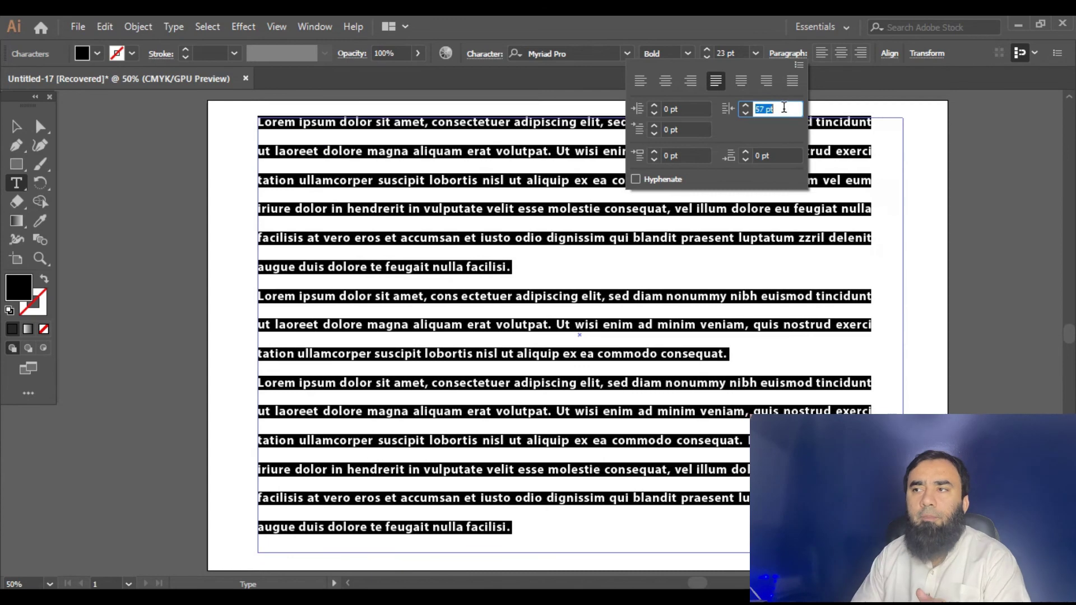
pyautogui.press('Up')
pyautogui.press('Up')
pyautogui.press('Up')
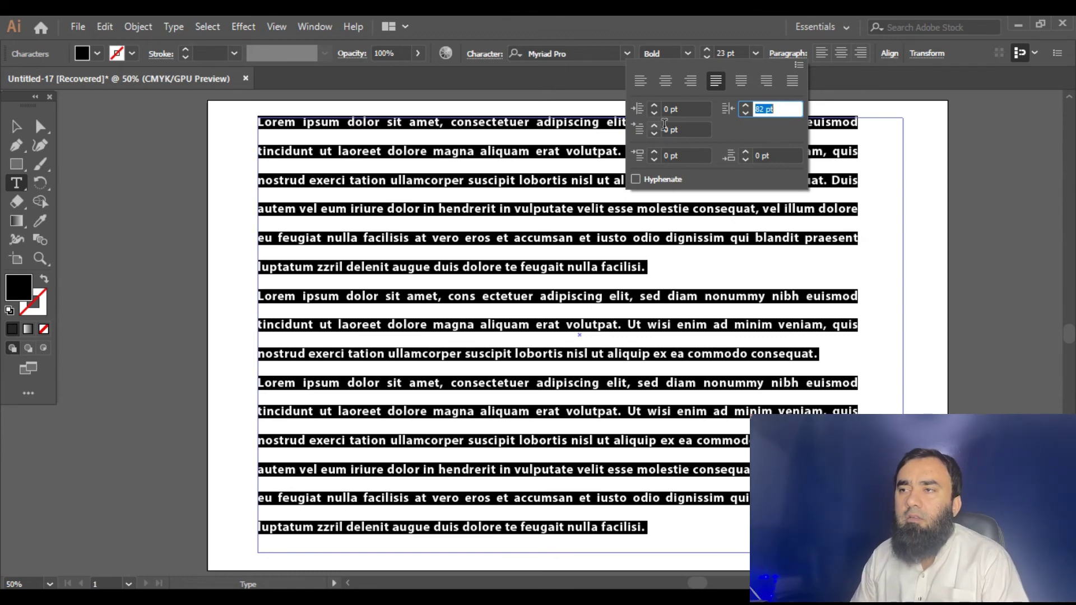
# Increase the first-line indent of the selected placeholder paragraphs to 74 pt.
pyautogui.click(695, 127)
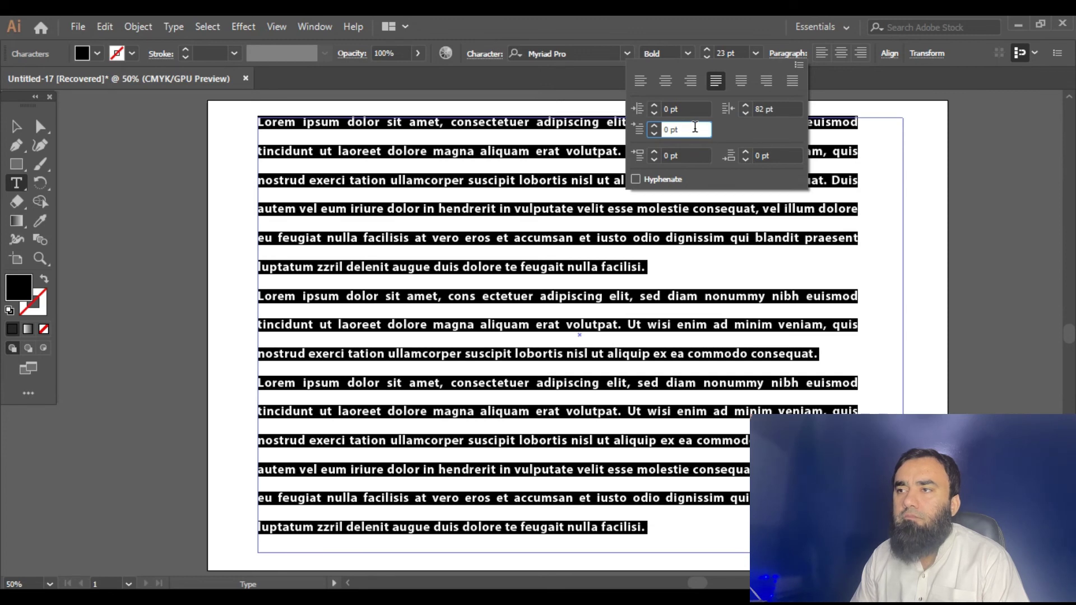
pyautogui.scroll(6, 695, 128)
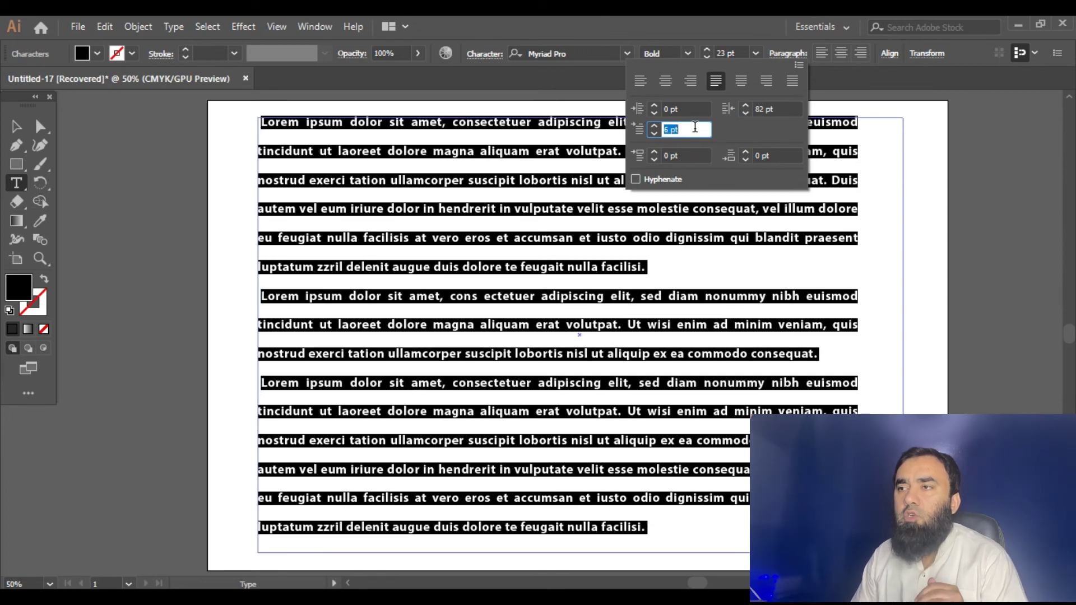
pyautogui.scroll(13, 695, 127)
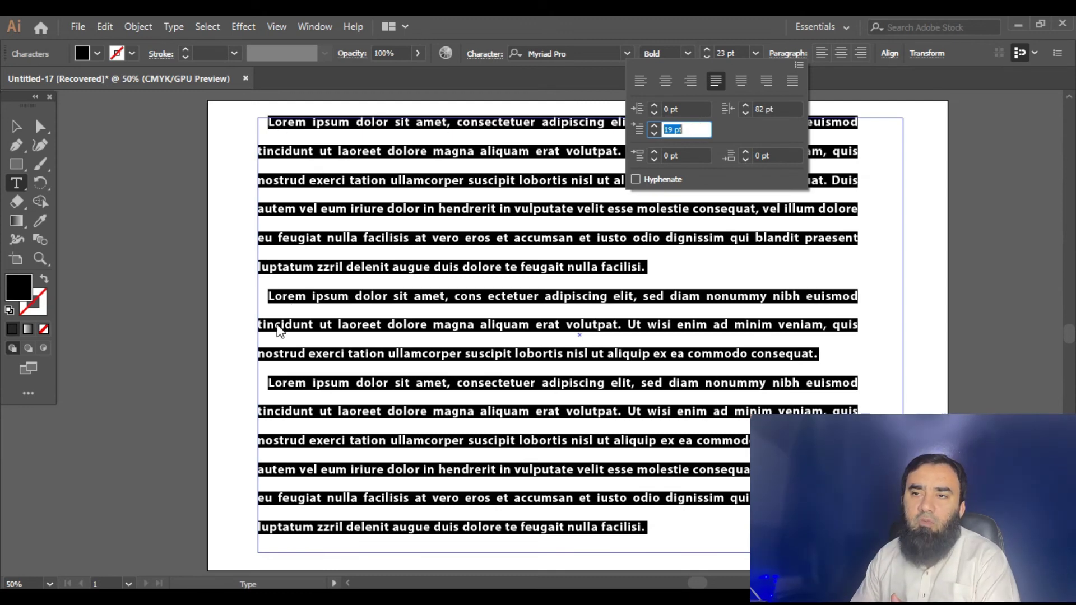
pyautogui.scroll(16, 701, 131)
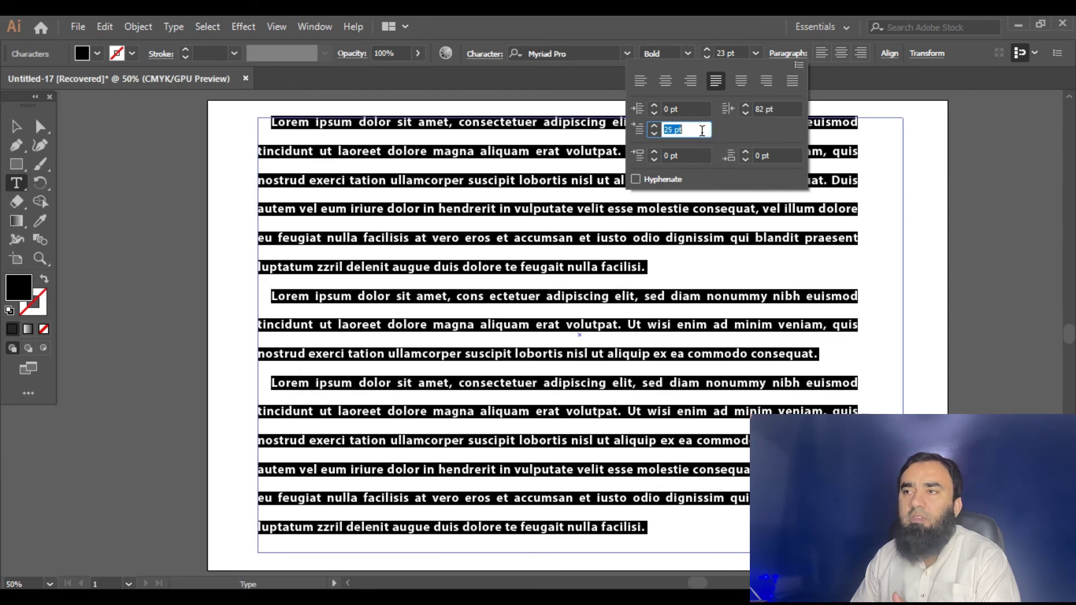
pyautogui.scroll(20, 701, 131)
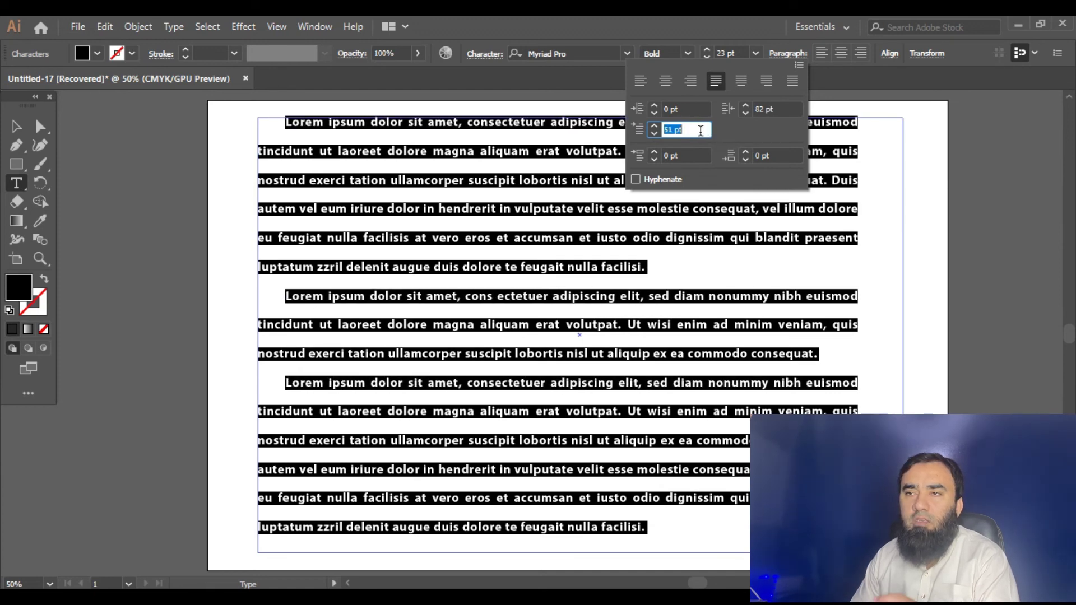
pyautogui.scroll(6, 701, 131)
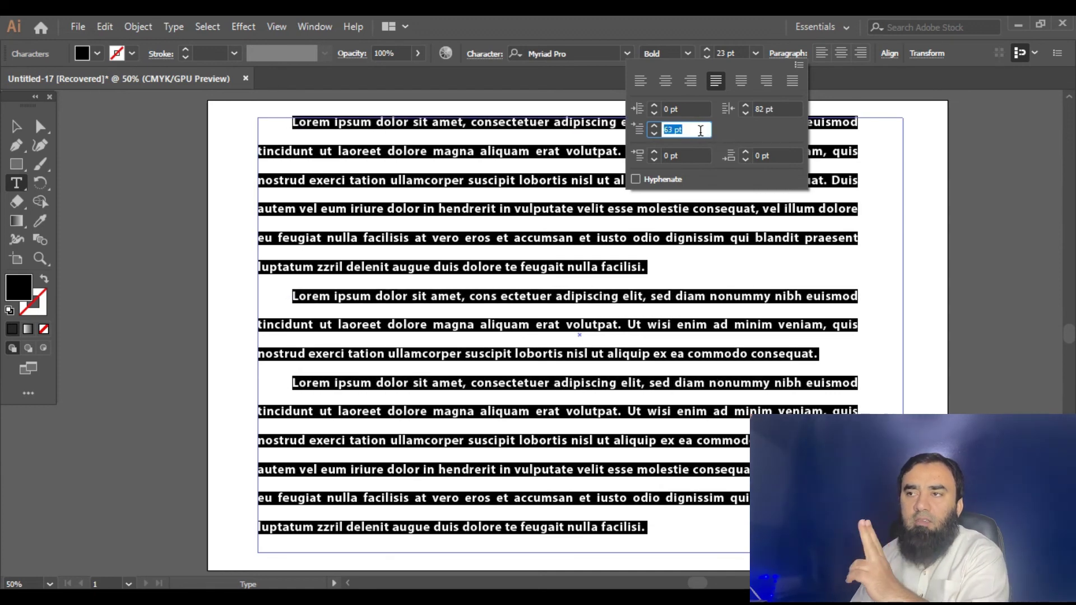
pyautogui.scroll(11, 701, 131)
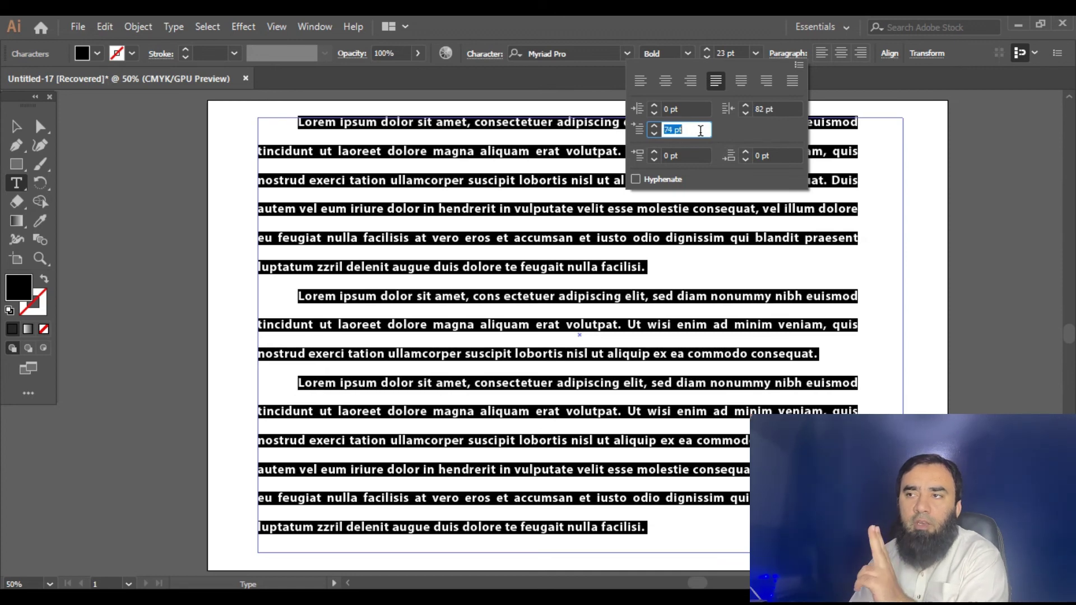
# Try a space before paragraph of 40 pt on the placeholder paragraphs and reset it to 0 pt.
pyautogui.click(688, 156)
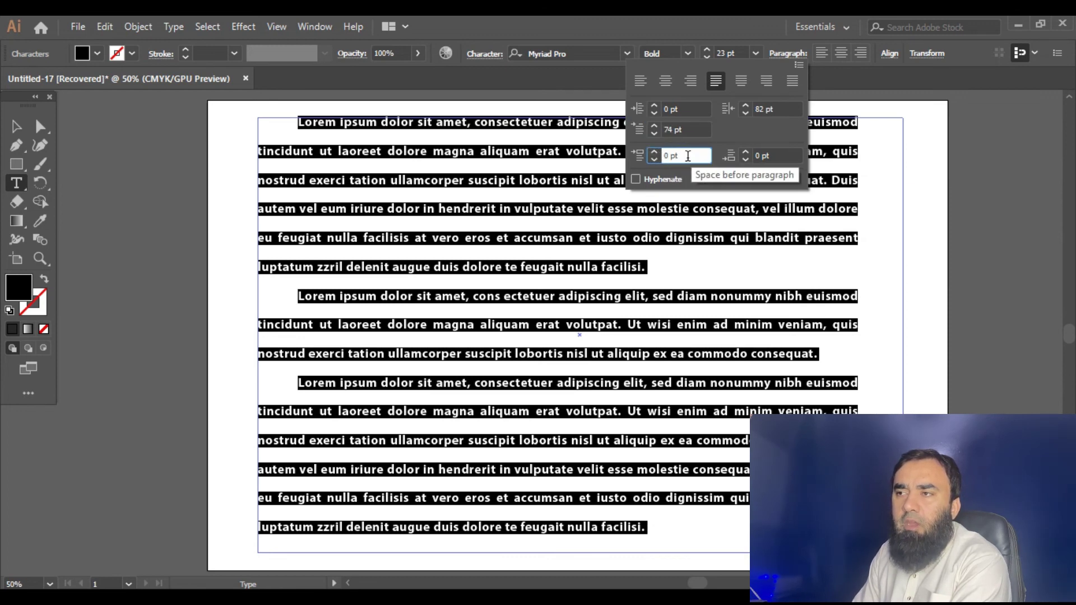
pyautogui.scroll(6, 688, 156)
pyautogui.scroll(6, 688, 156)
pyautogui.scroll(14, 687, 156)
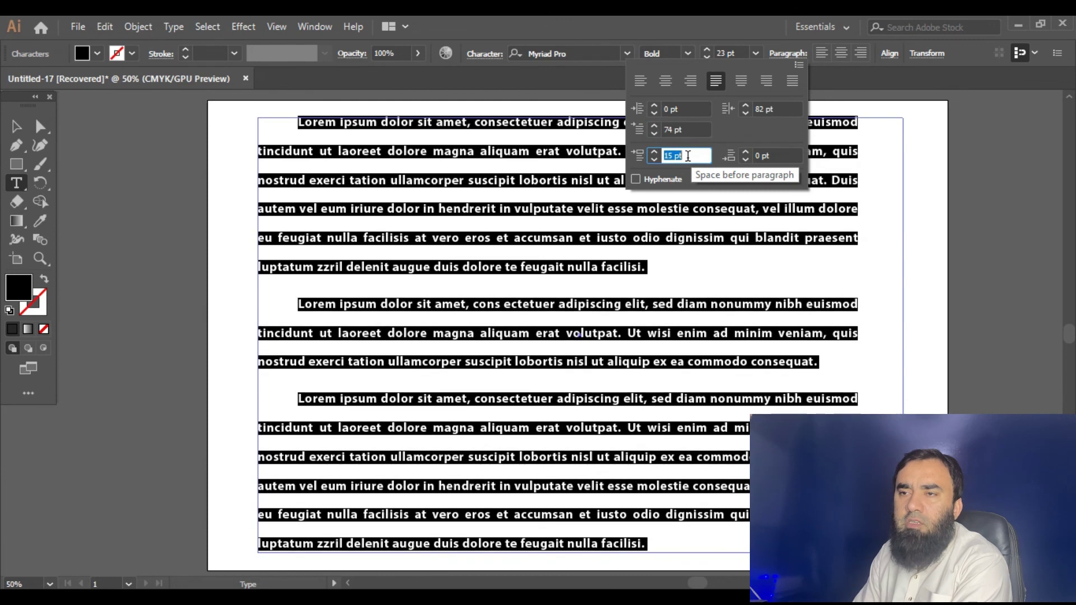
pyautogui.scroll(7, 688, 155)
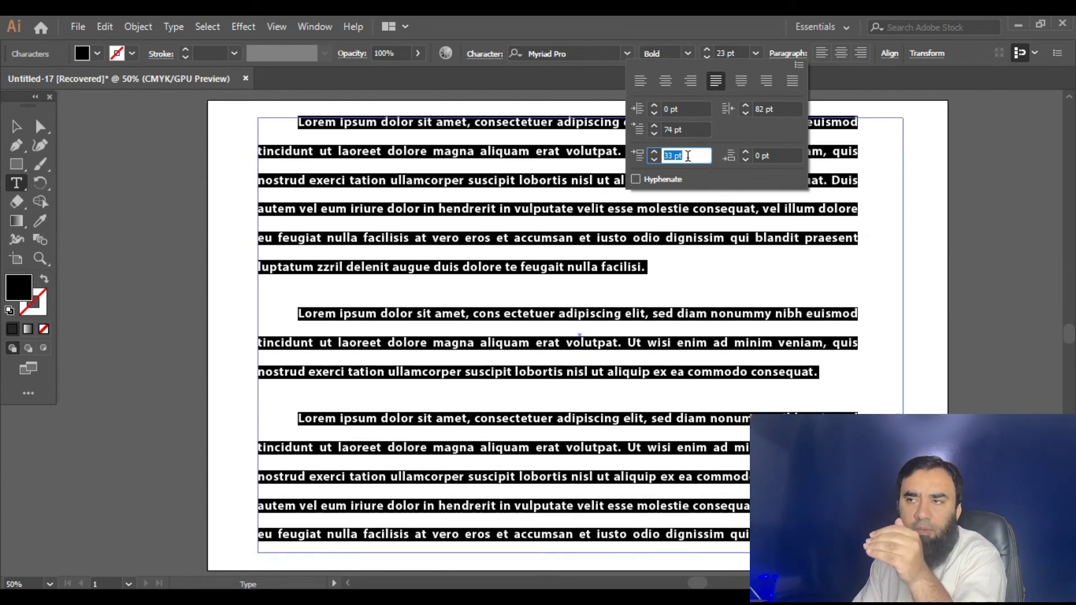
pyautogui.scroll(12, 688, 156)
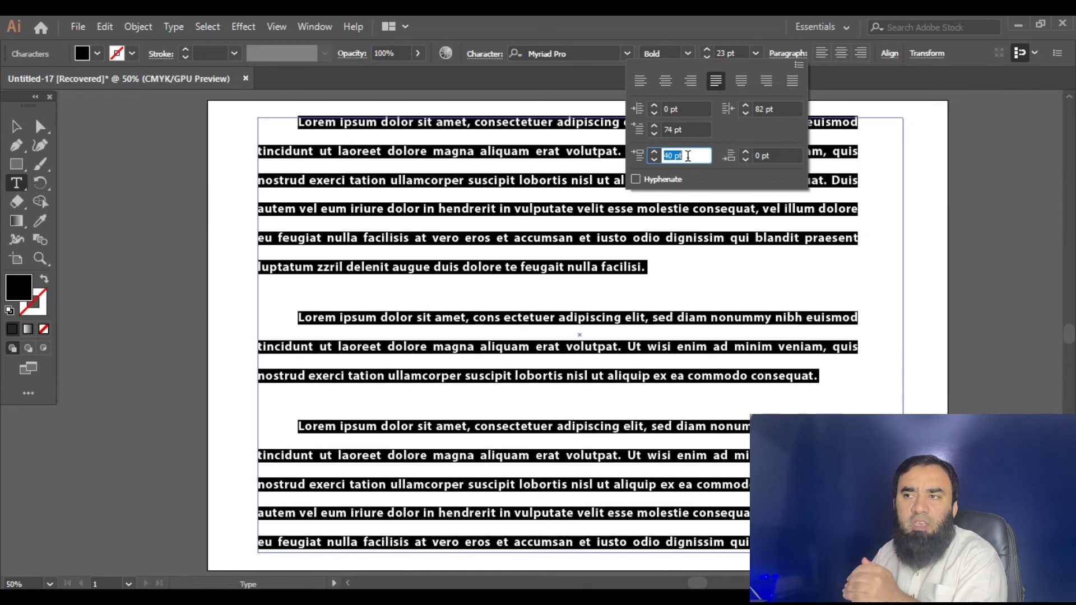
pyautogui.scroll(-15, 688, 156)
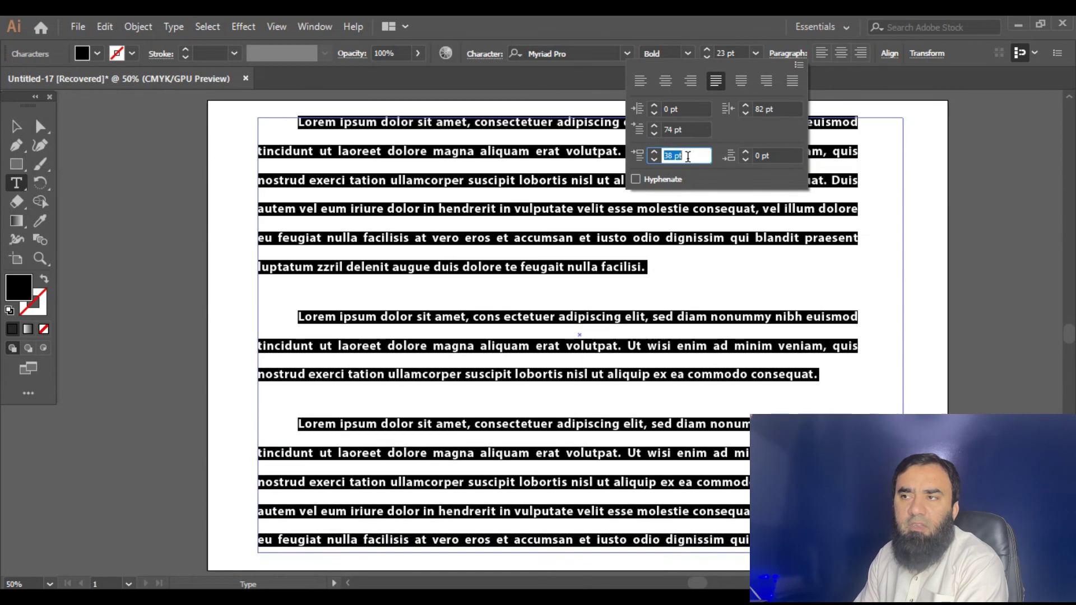
pyautogui.write('0')
pyautogui.press('Return')
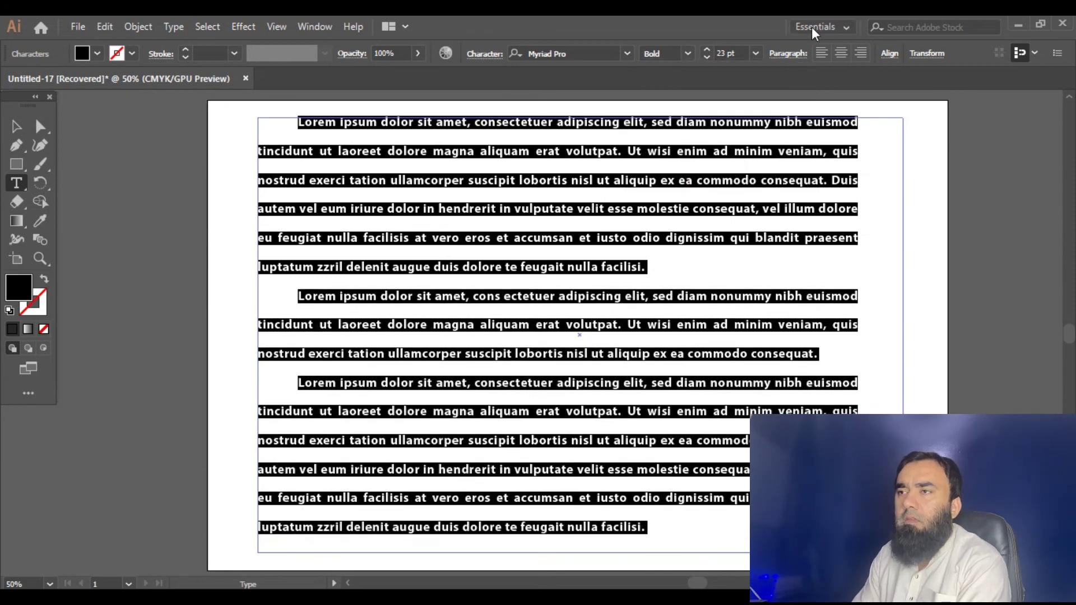
# Raise the space after paragraph of the placeholder text to 62 pt, and reduce it to 52 pt.
pyautogui.click(790, 54)
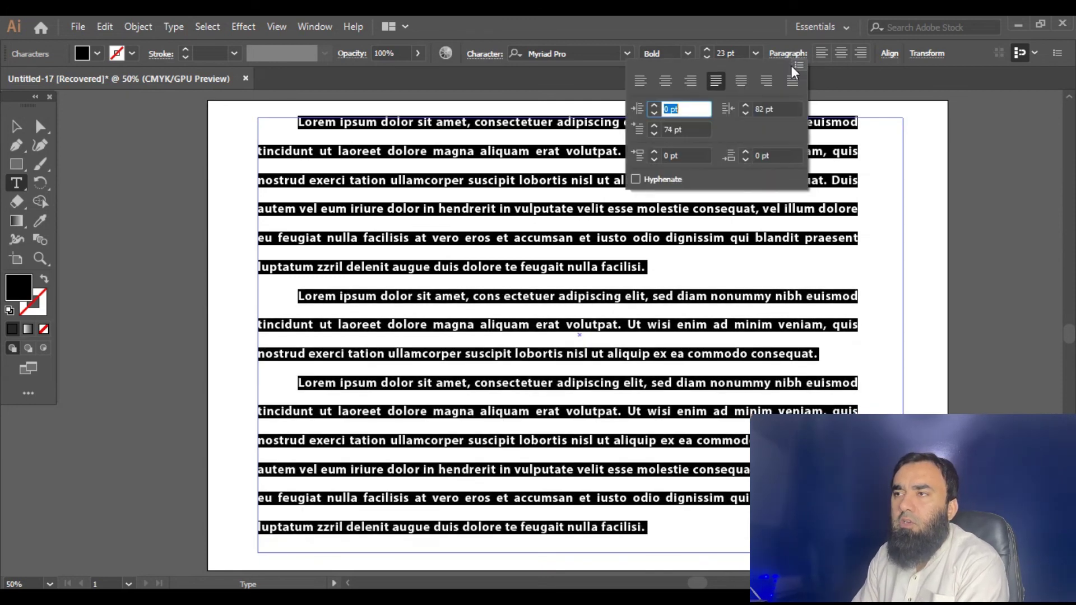
pyautogui.click(778, 155)
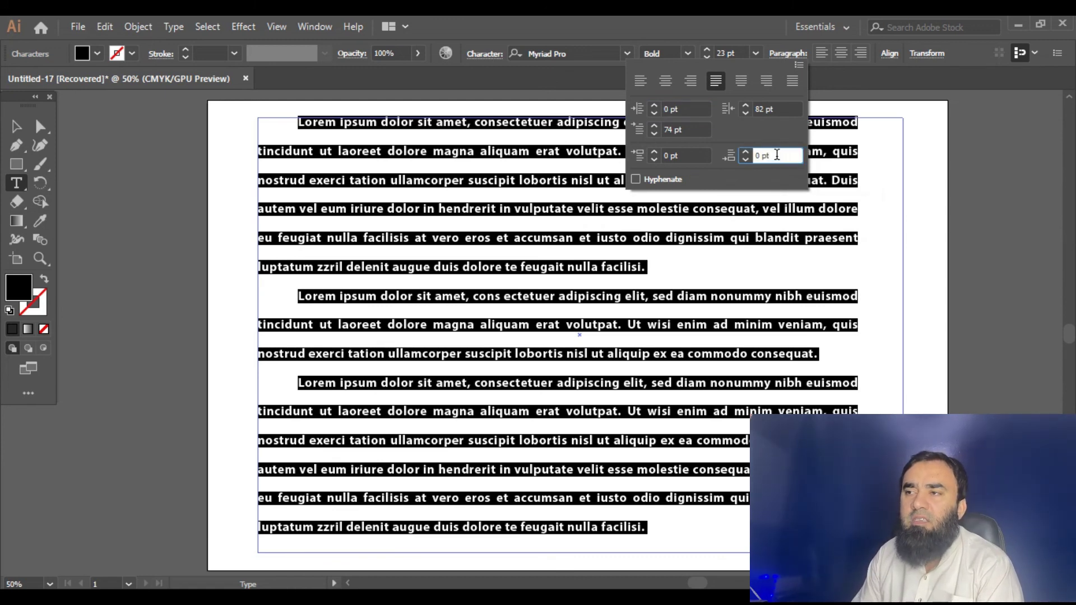
pyautogui.moveTo(782, 154); pyautogui.dragTo(747, 159)
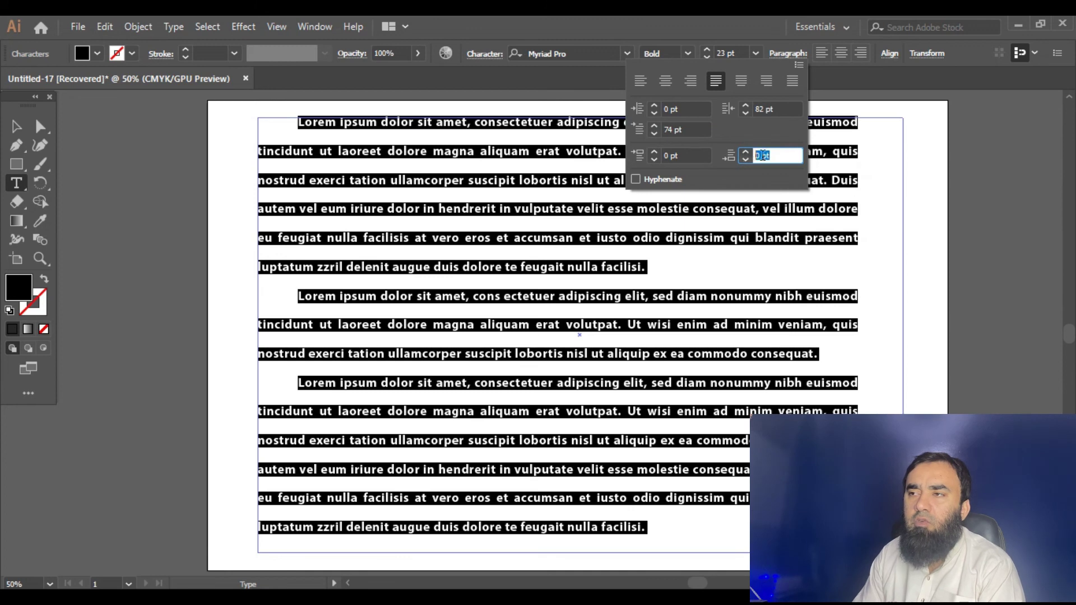
pyautogui.scroll(15, 794, 156)
pyautogui.scroll(2, 777, 157)
pyautogui.scroll(3, 777, 157)
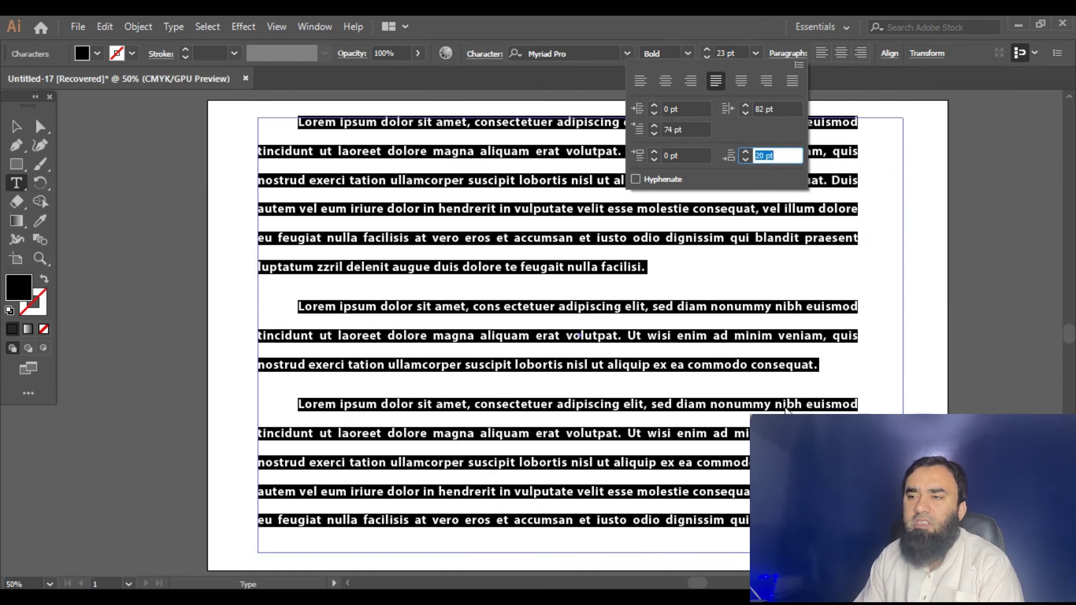
pyautogui.scroll(20, 777, 157)
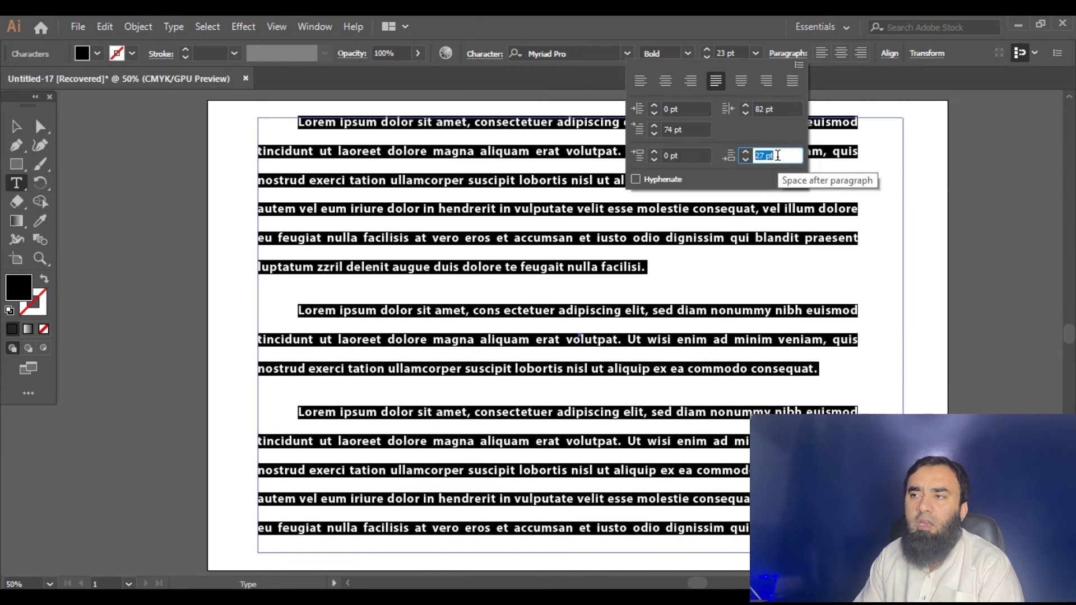
pyautogui.scroll(19, 777, 156)
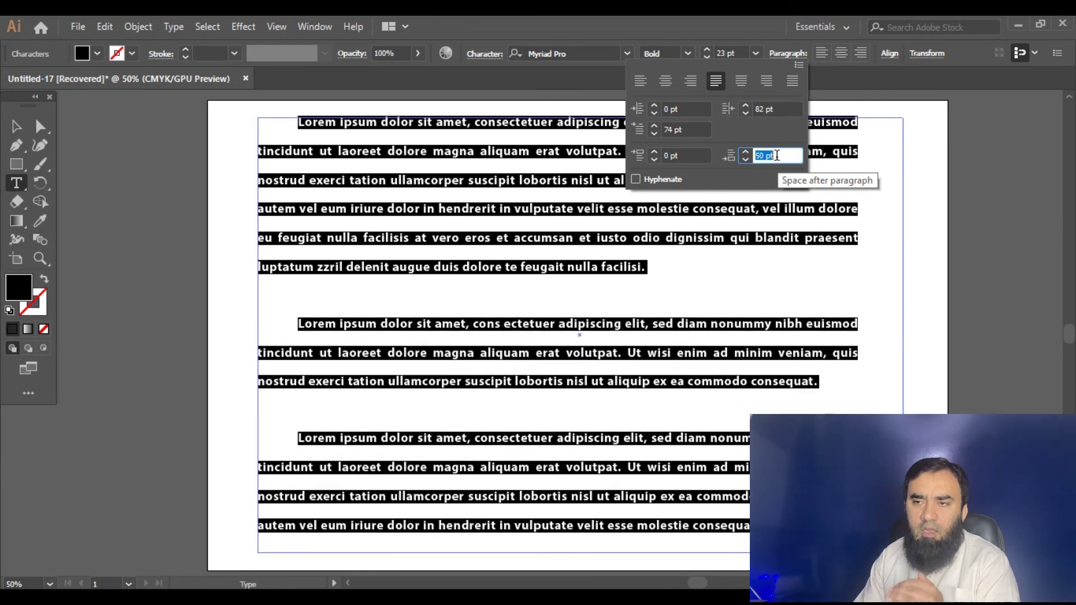
pyautogui.scroll(4, 778, 157)
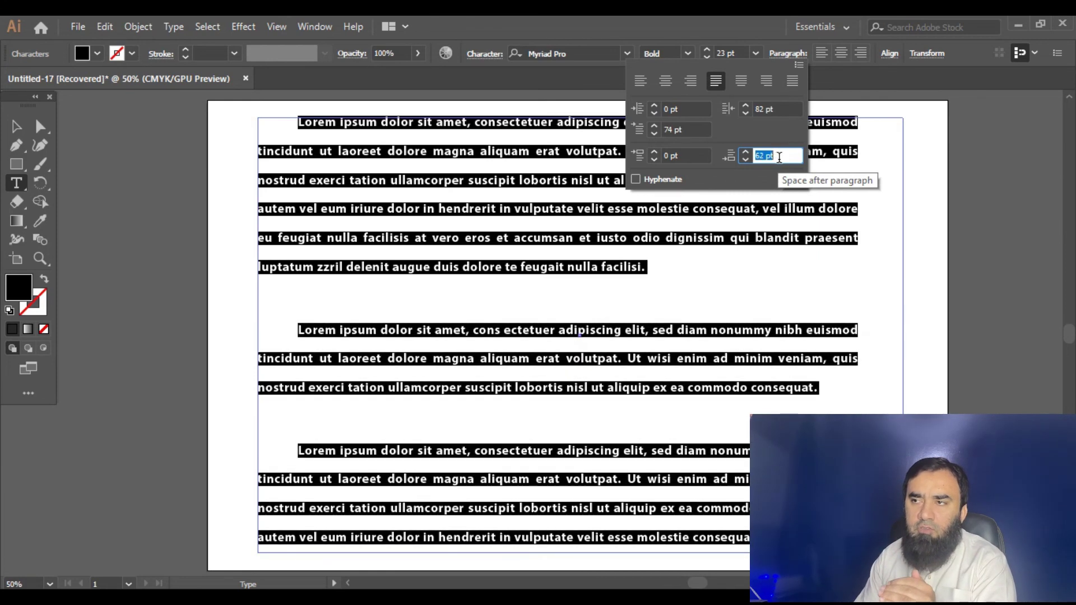
pyautogui.scroll(-11, 778, 156)
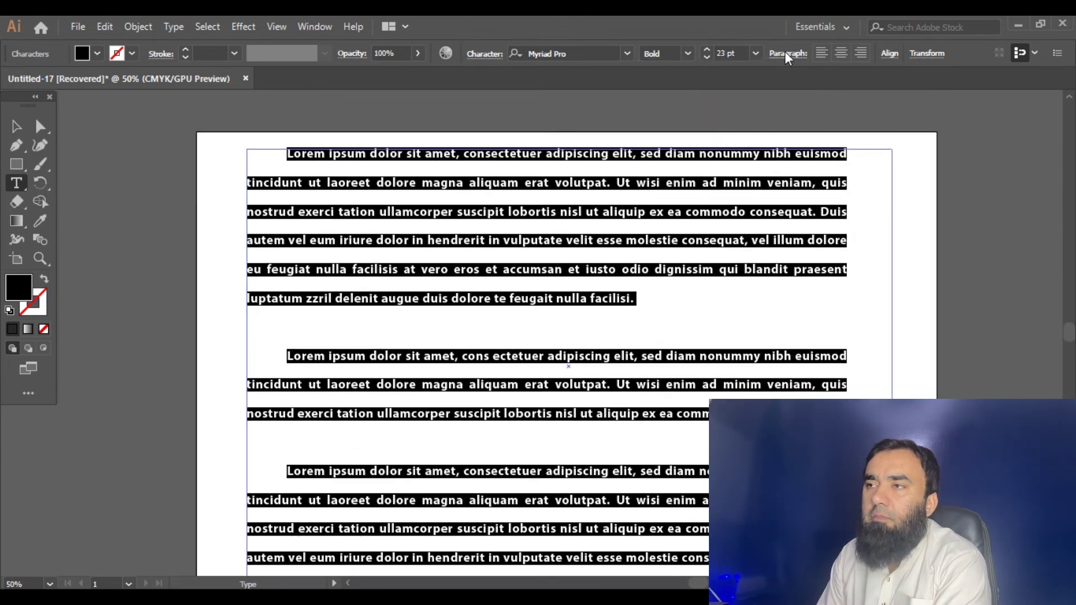
# Try hyphenation on the placeholder paragraphs and switch it off again.
pyautogui.click(786, 53)
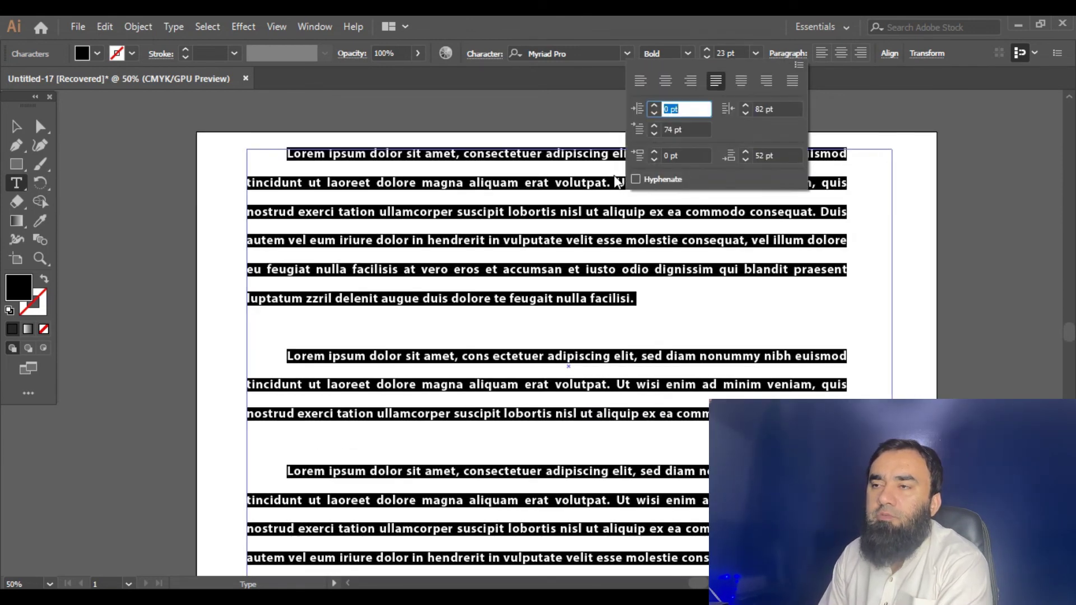
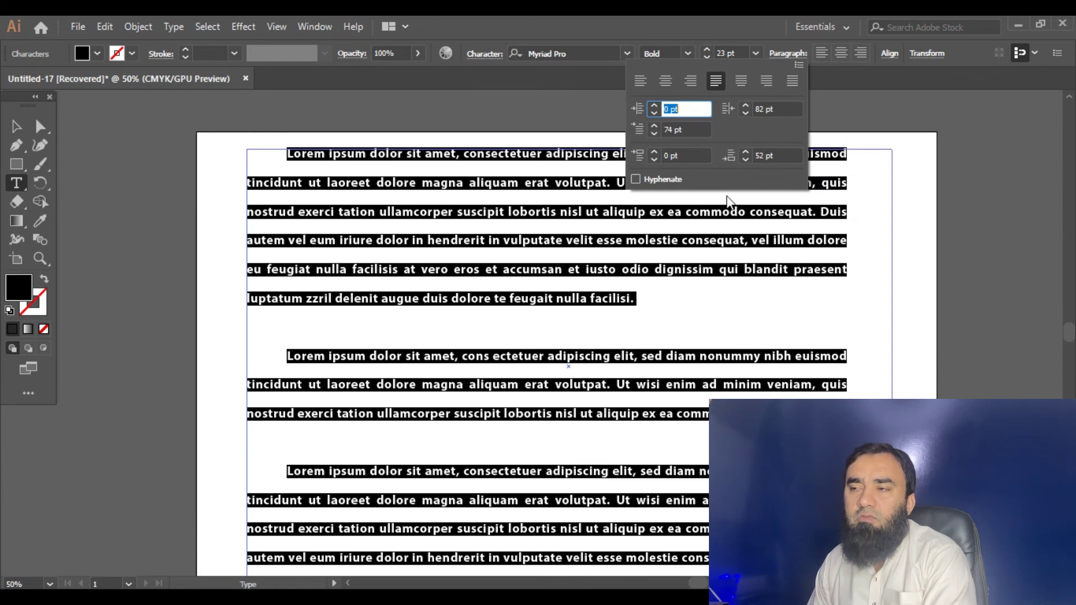
pyautogui.click(636, 179)
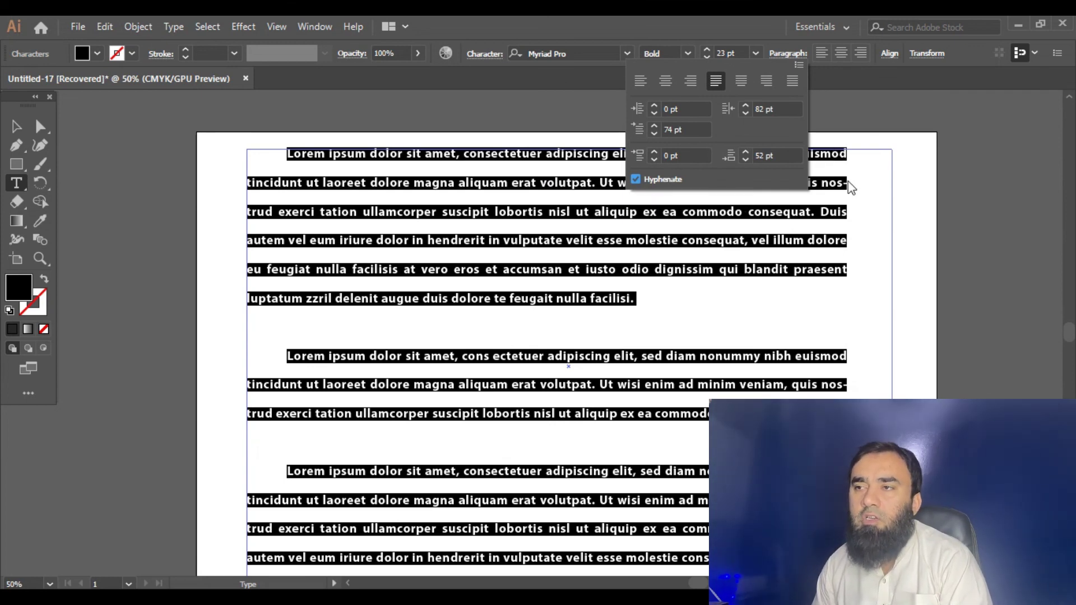
pyautogui.click(636, 179)
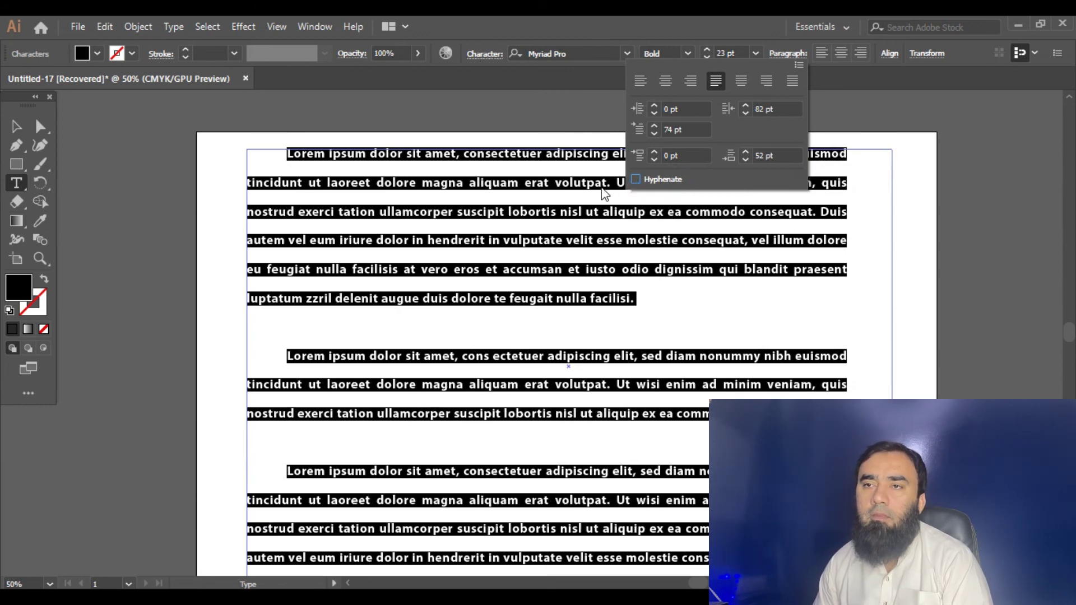